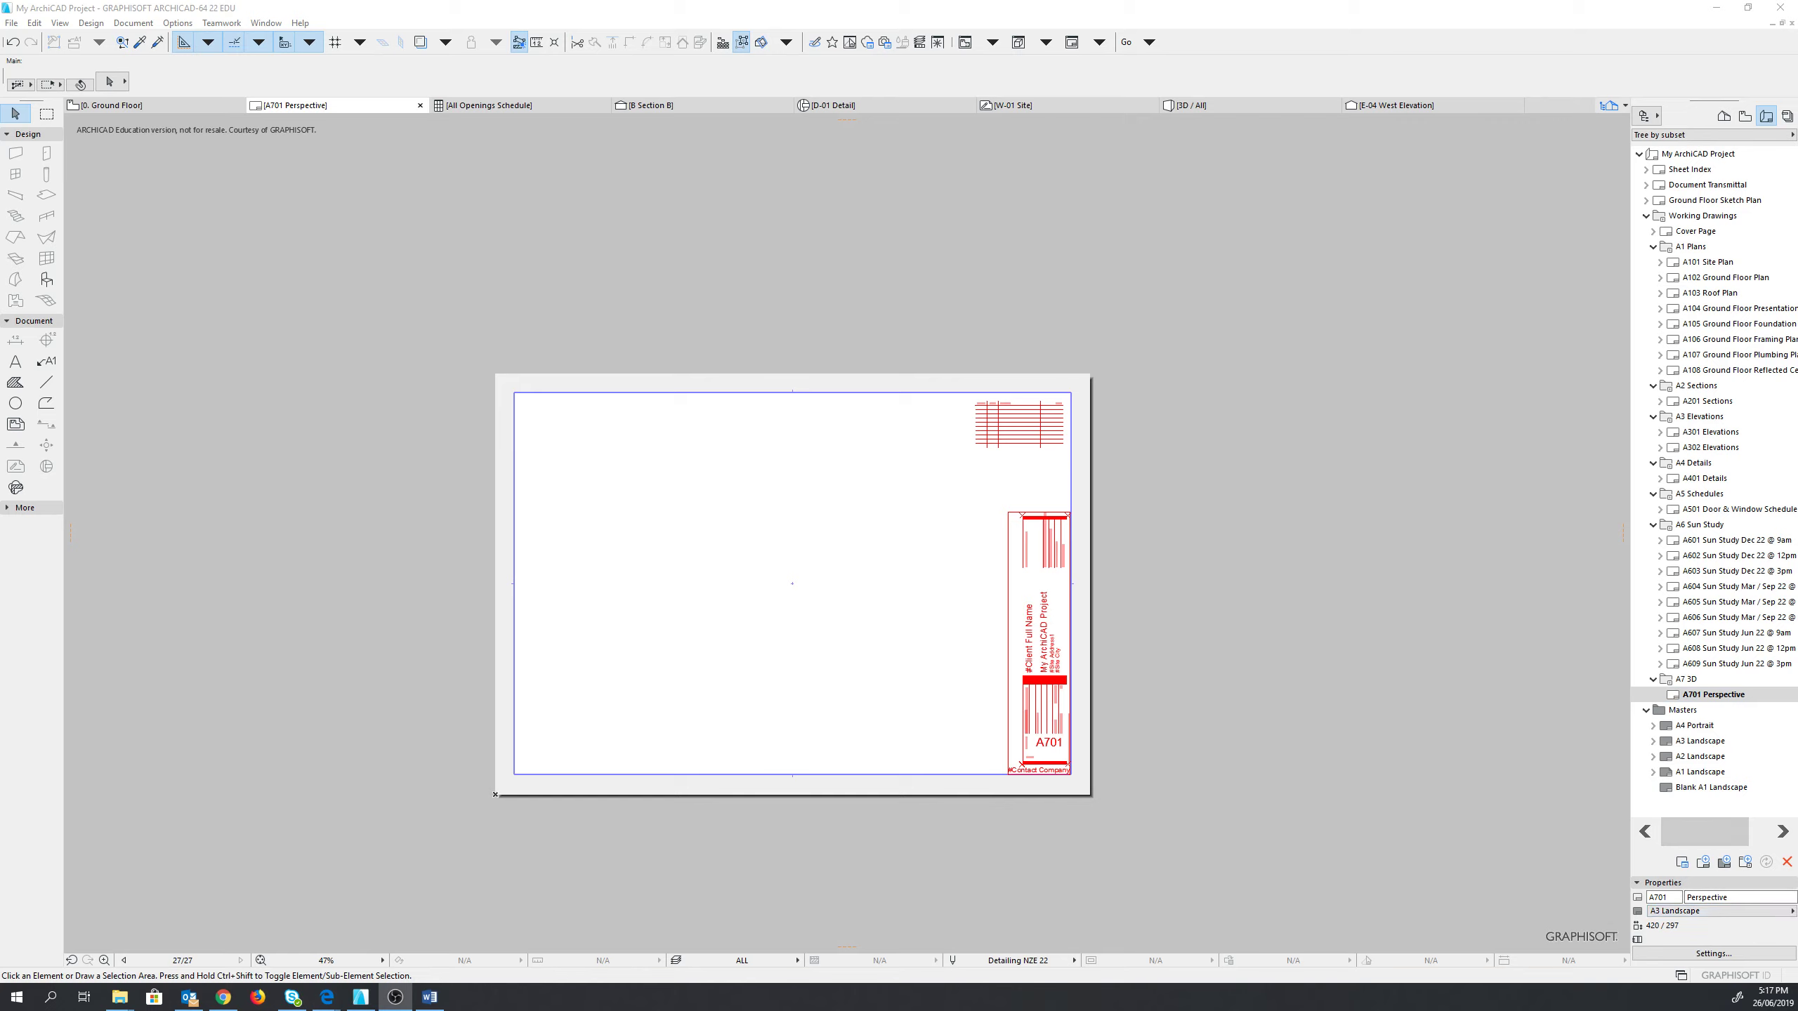
scroll(1007, 630, down, 2)
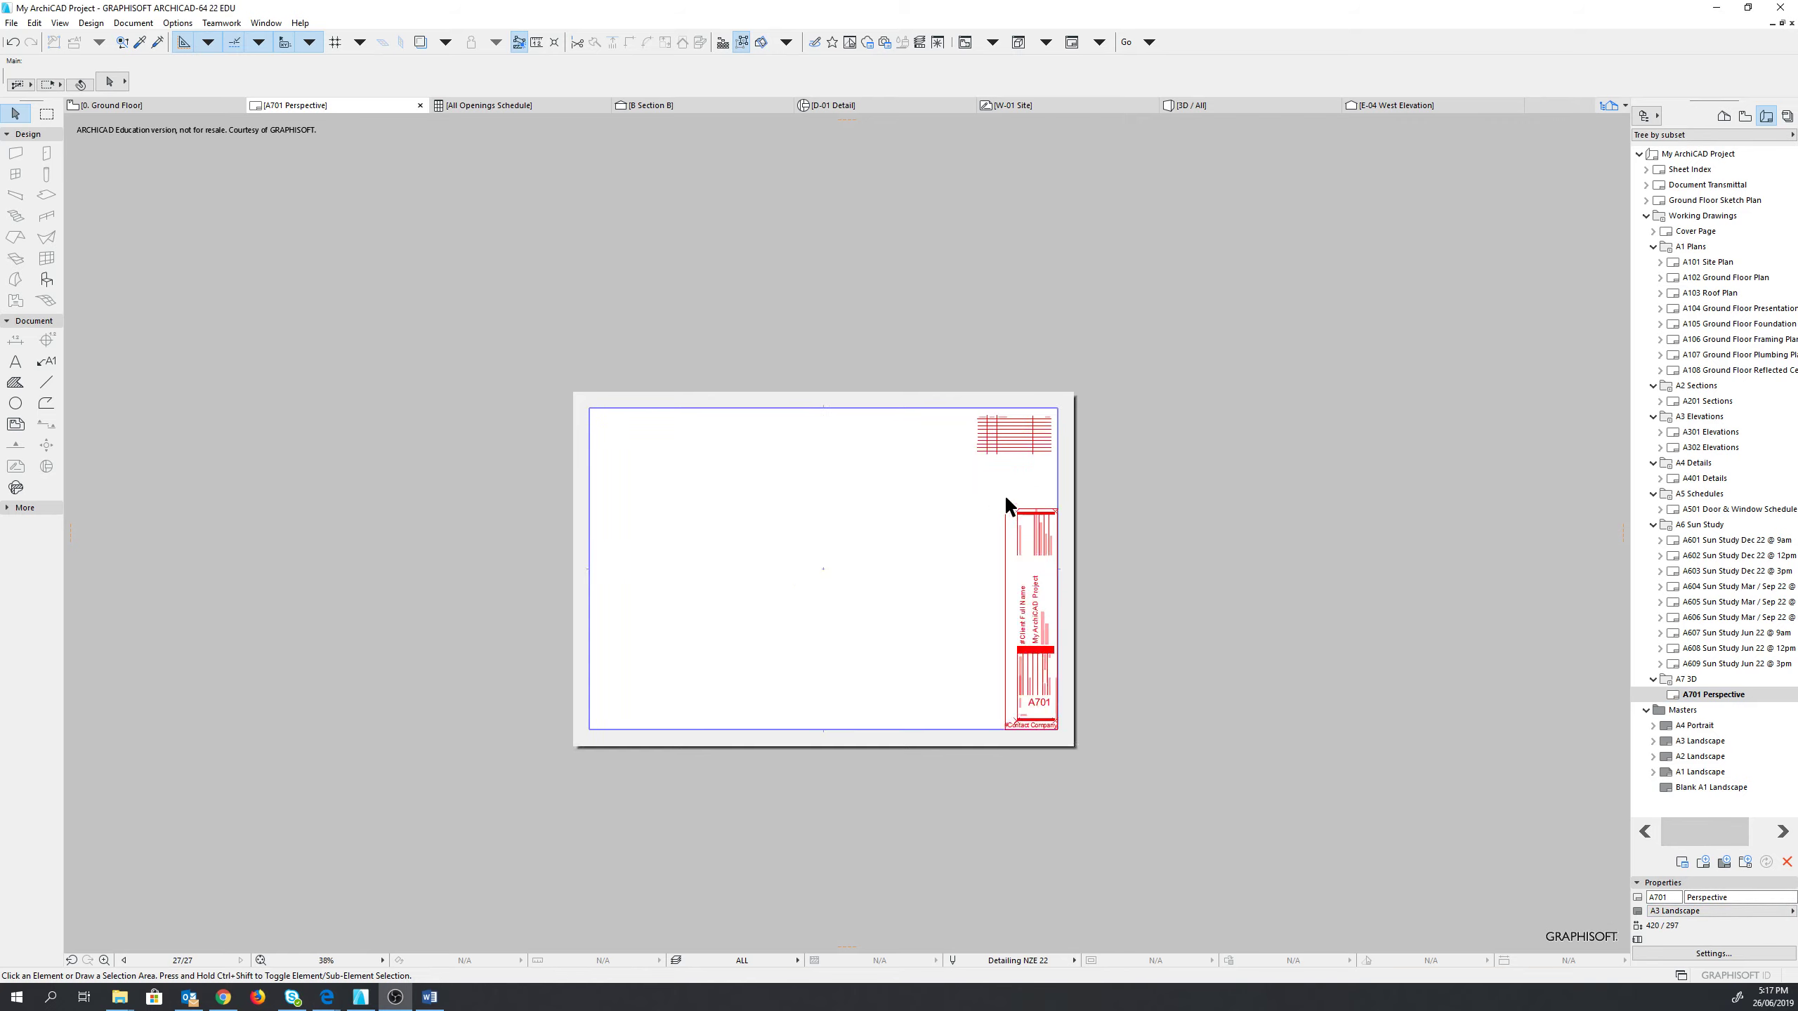
scroll(1005, 495, down, 3)
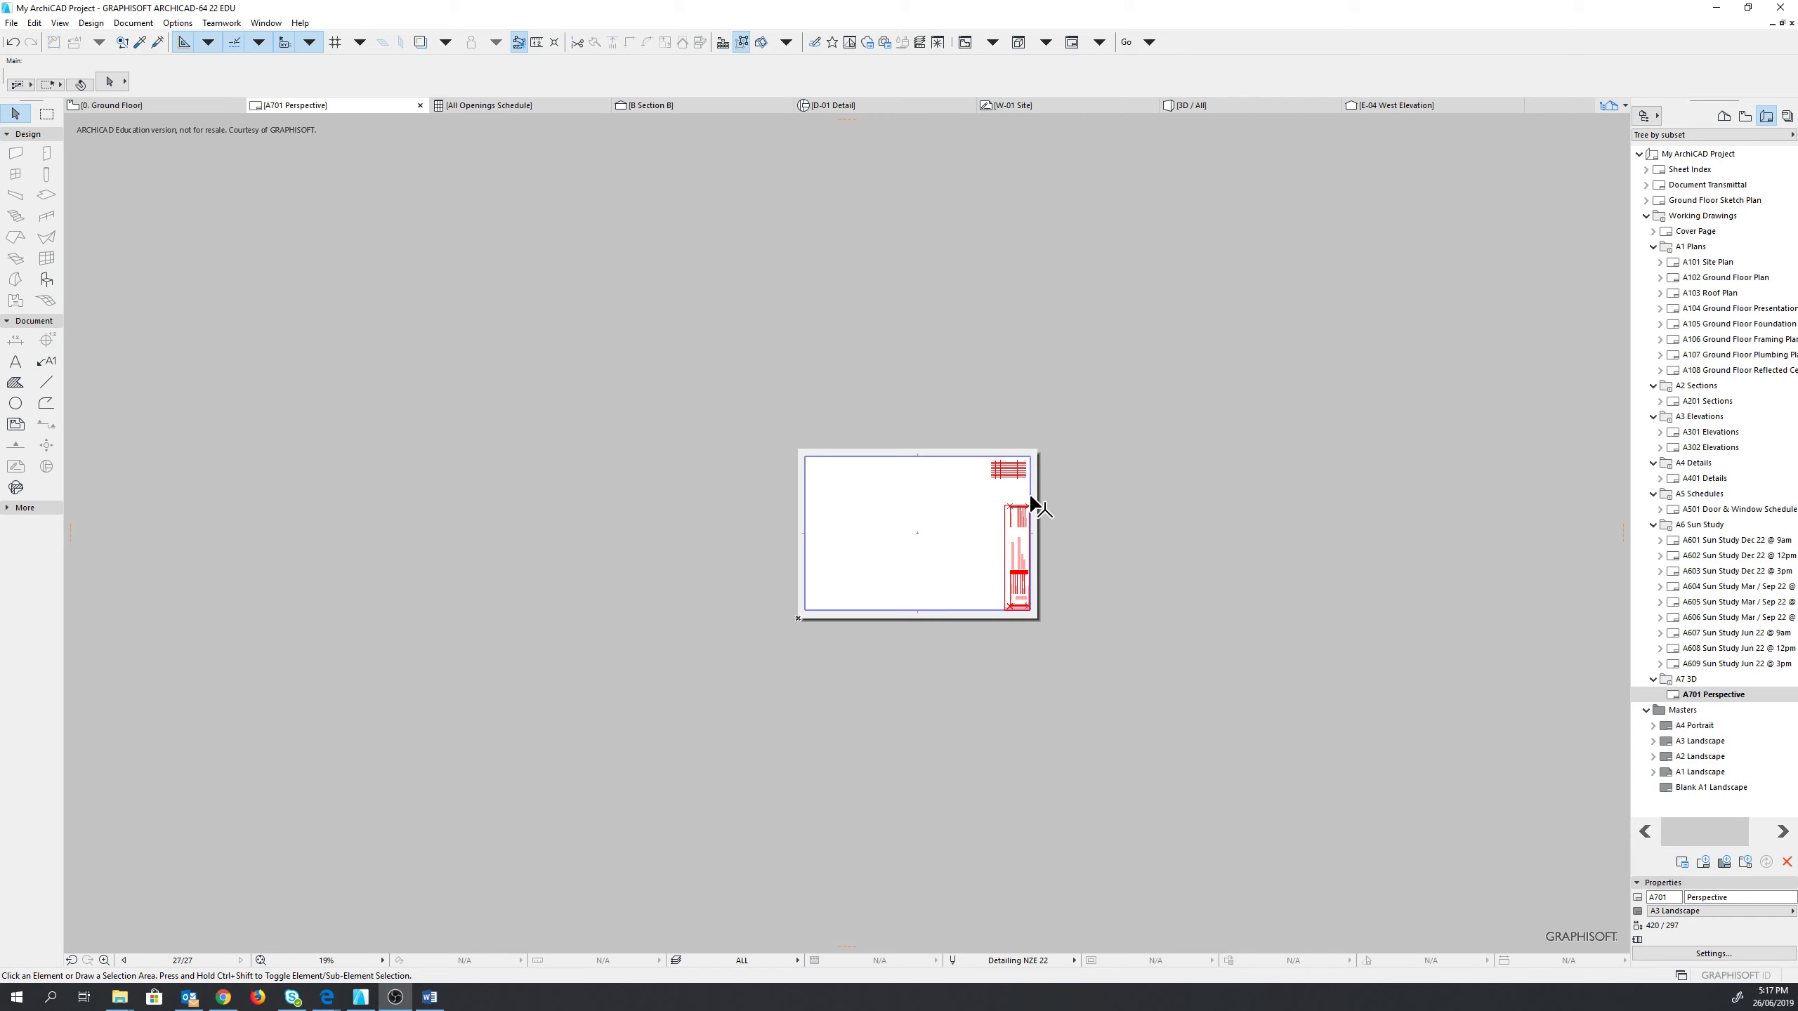
scroll(1037, 503, up, 3)
scroll(1057, 497, down, 2)
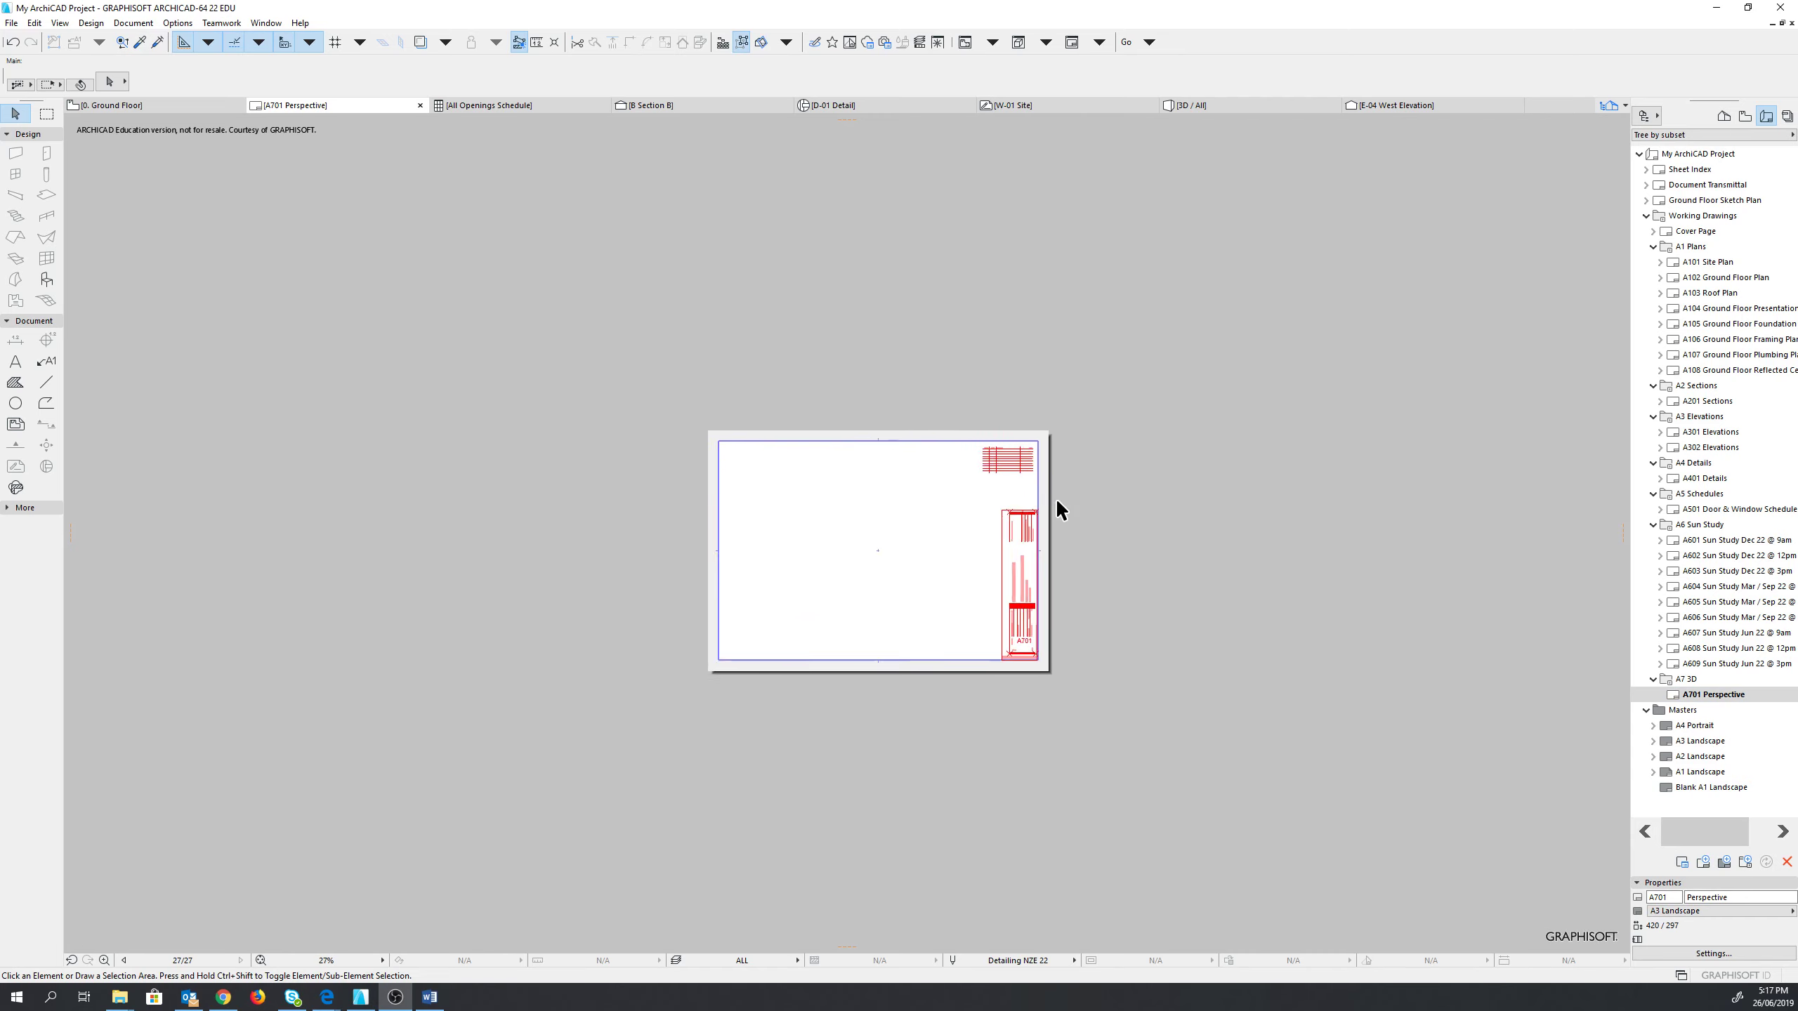
scroll(1057, 497, down, 1)
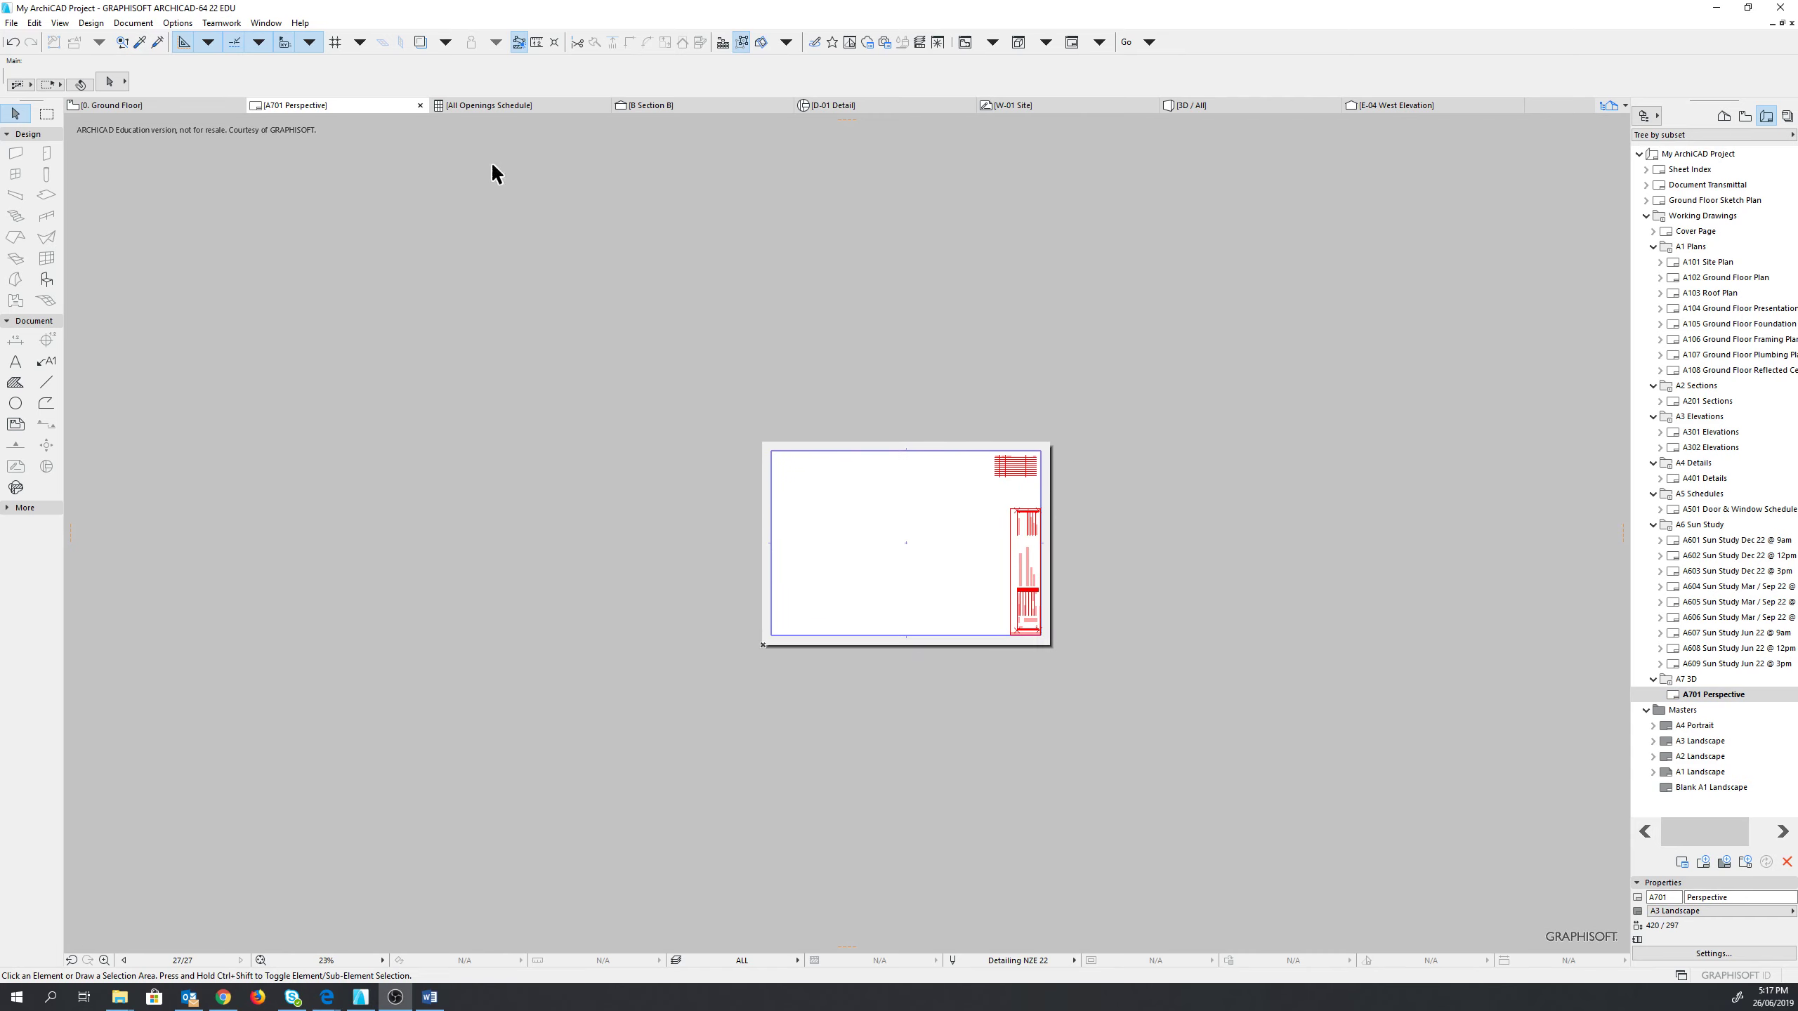
- Orbit the 3D house to a nicer perspective and save it onto layout A701 Perspective
click(1187, 105)
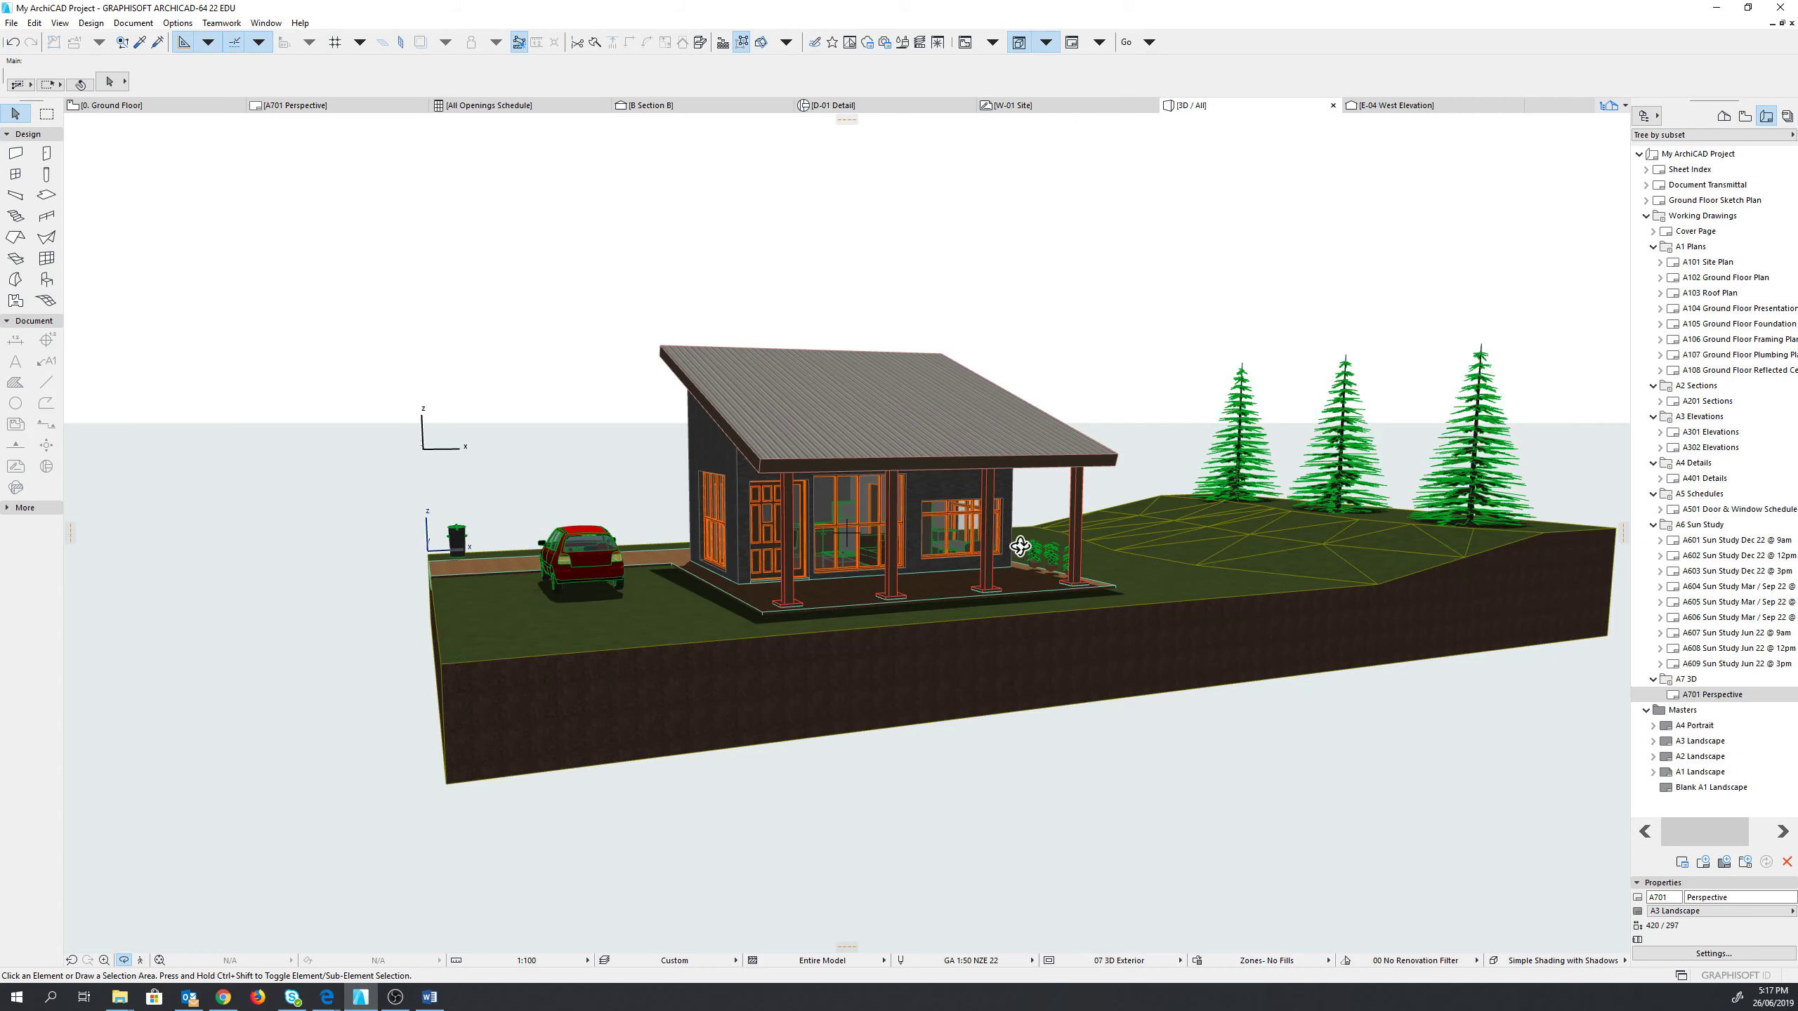
mouse_move(918, 468)
shift+middle_down()
mouse_move(1009, 541)
mouse_move(1068, 534)
shift+middle_up()
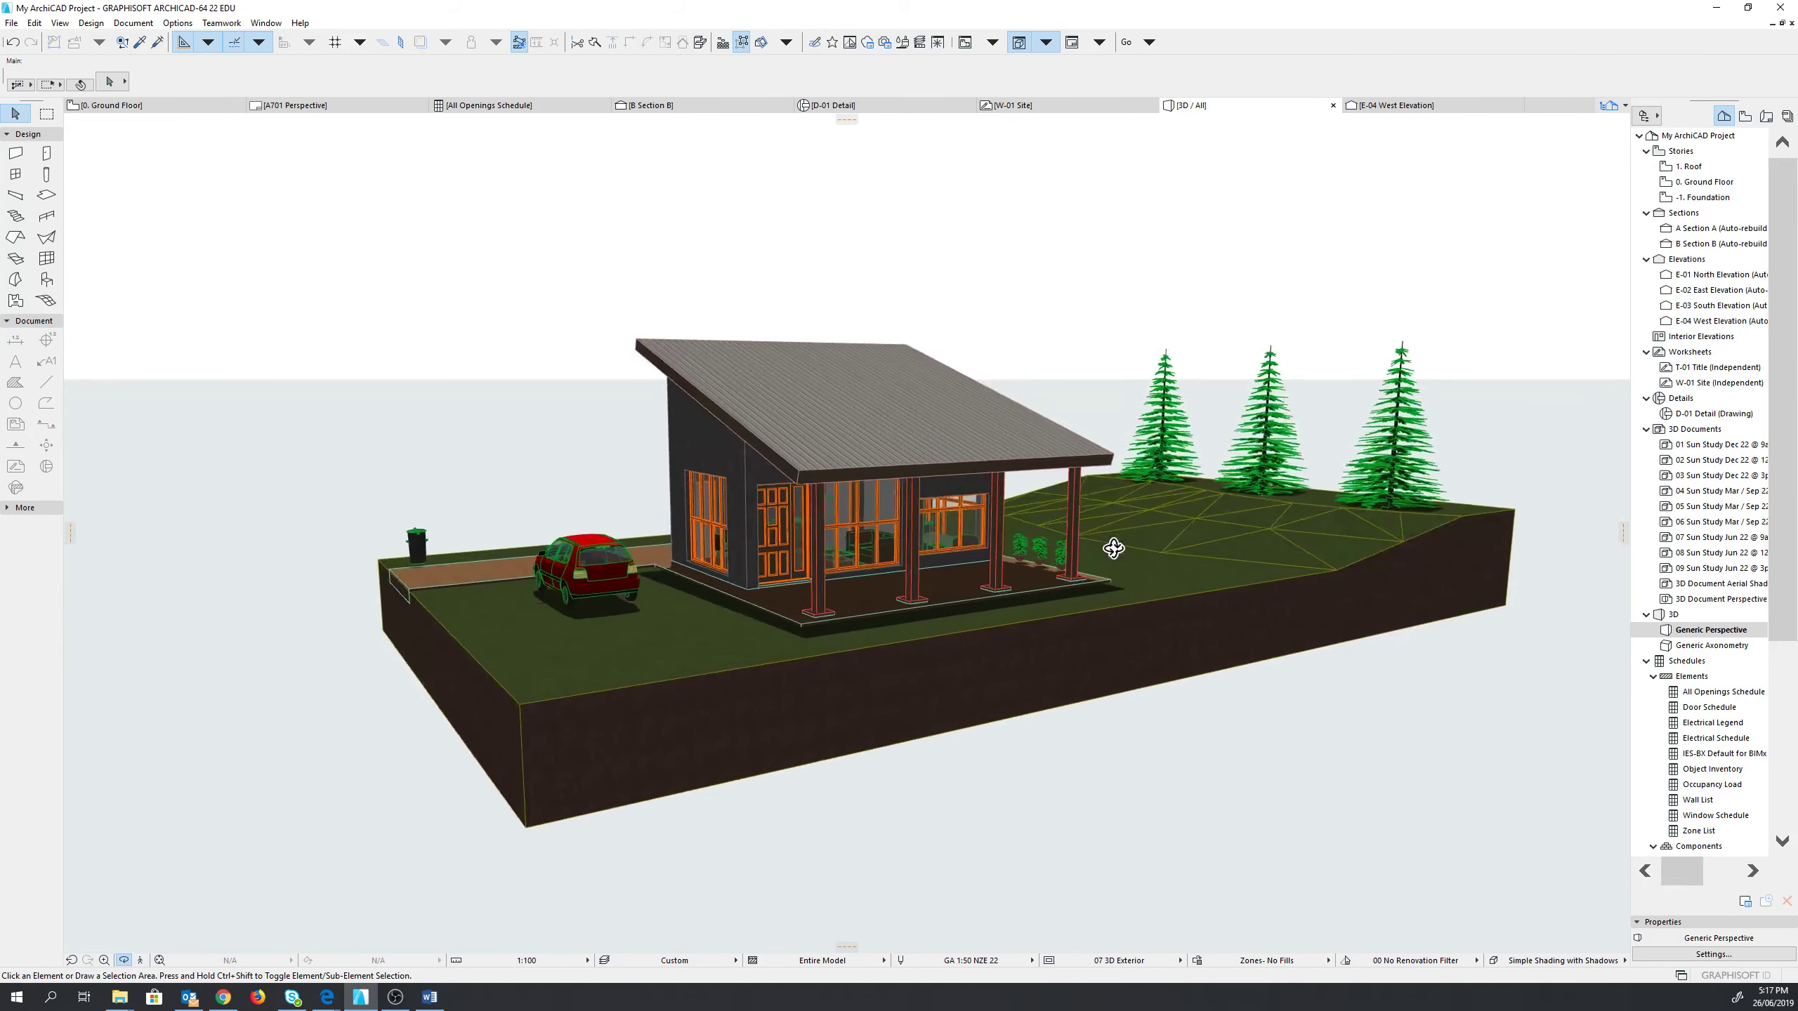
right_click(1259, 334)
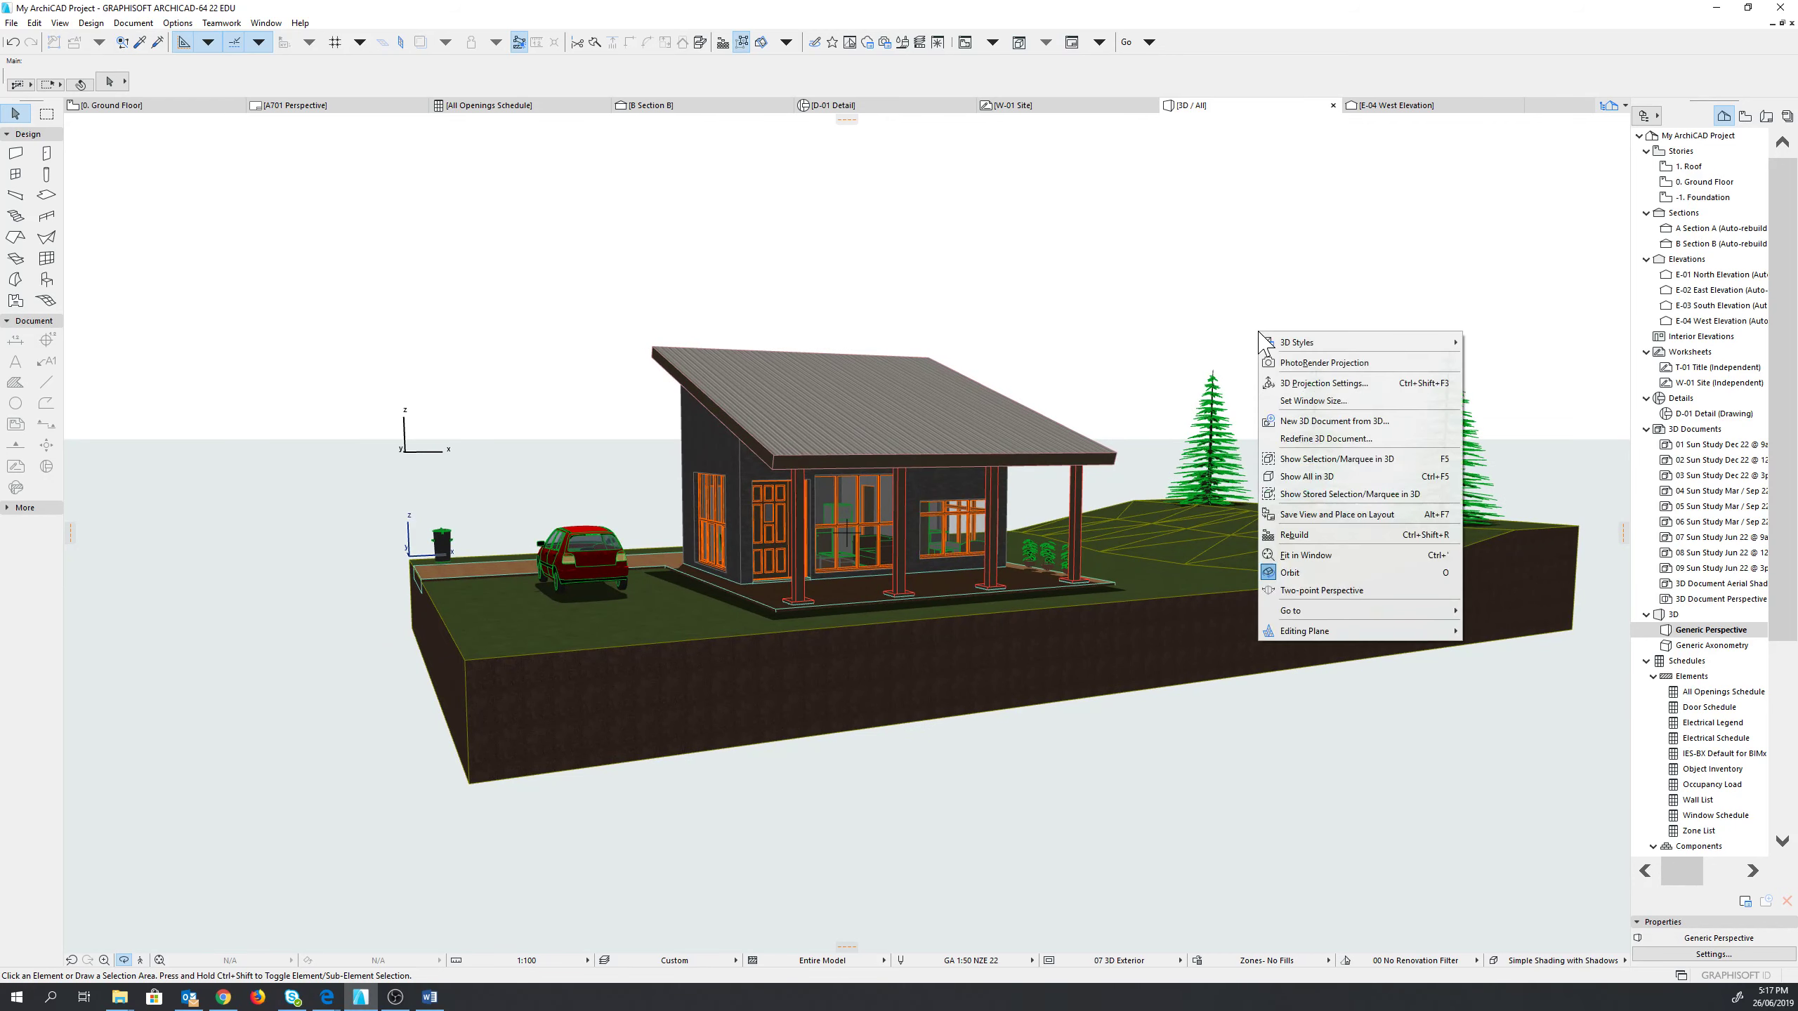
click(1334, 514)
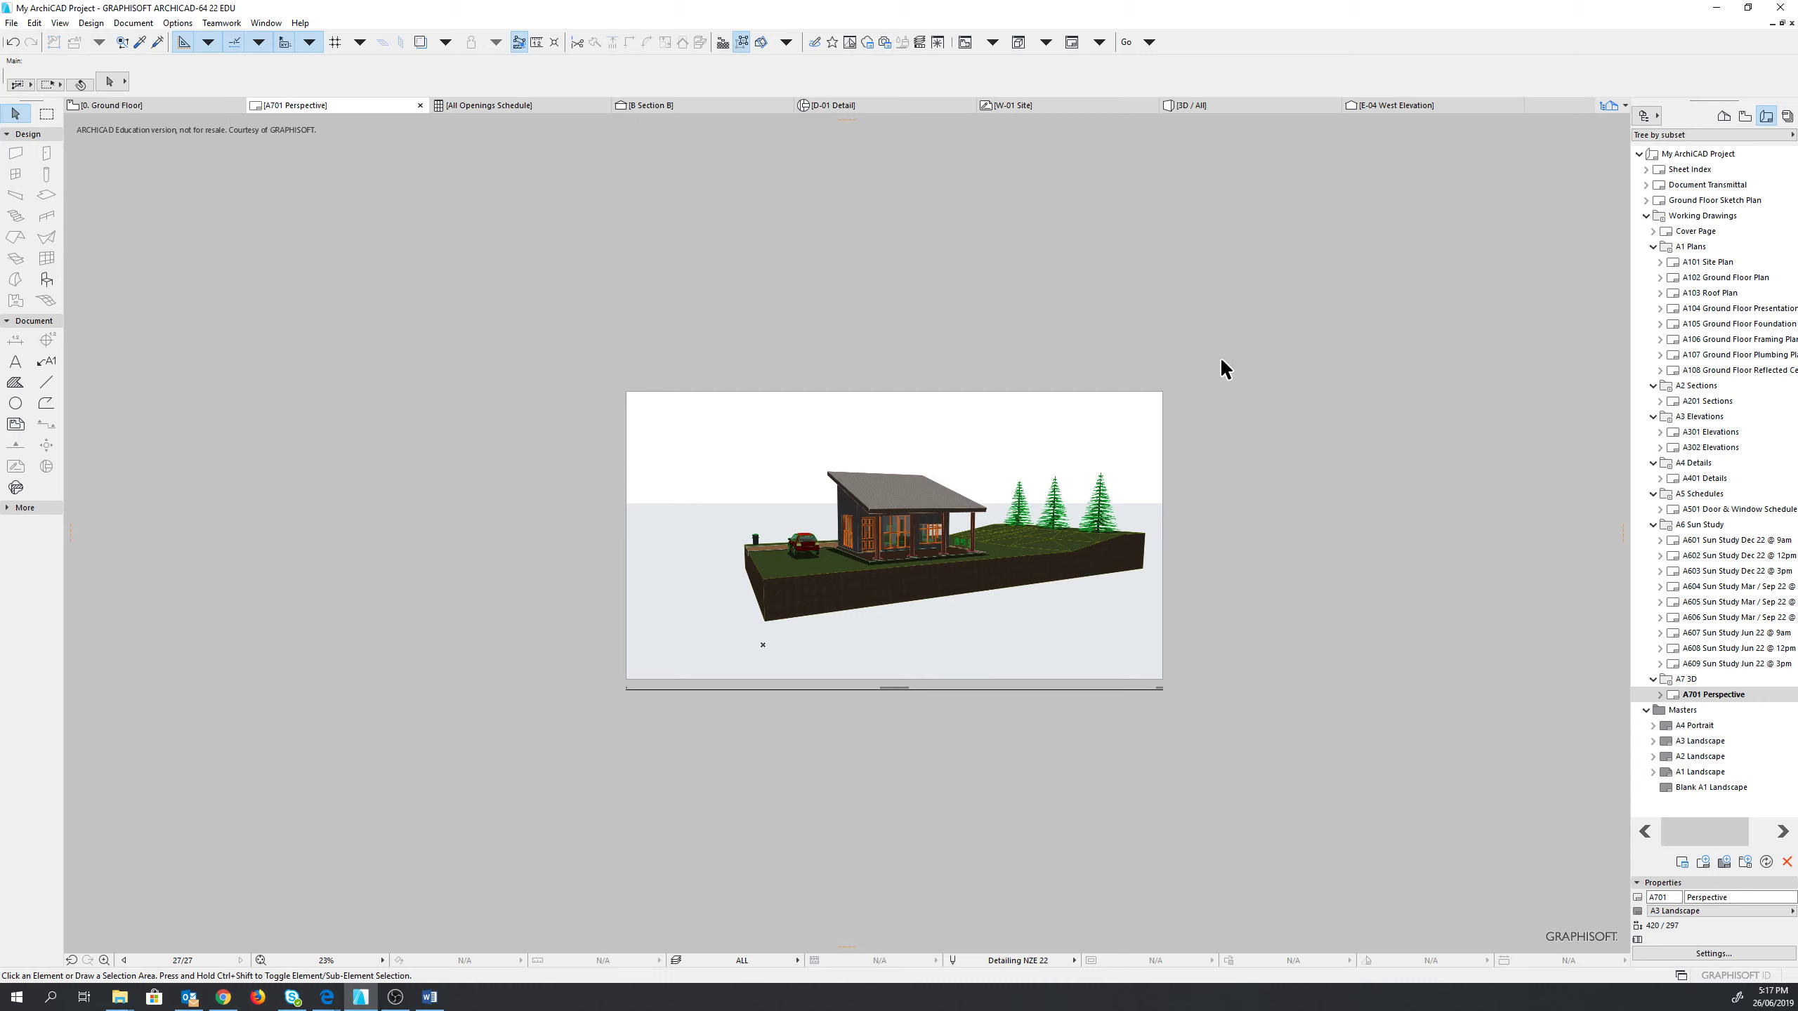
- Open the placed perspective drawing's settings and set its title to No Title
click(1160, 402)
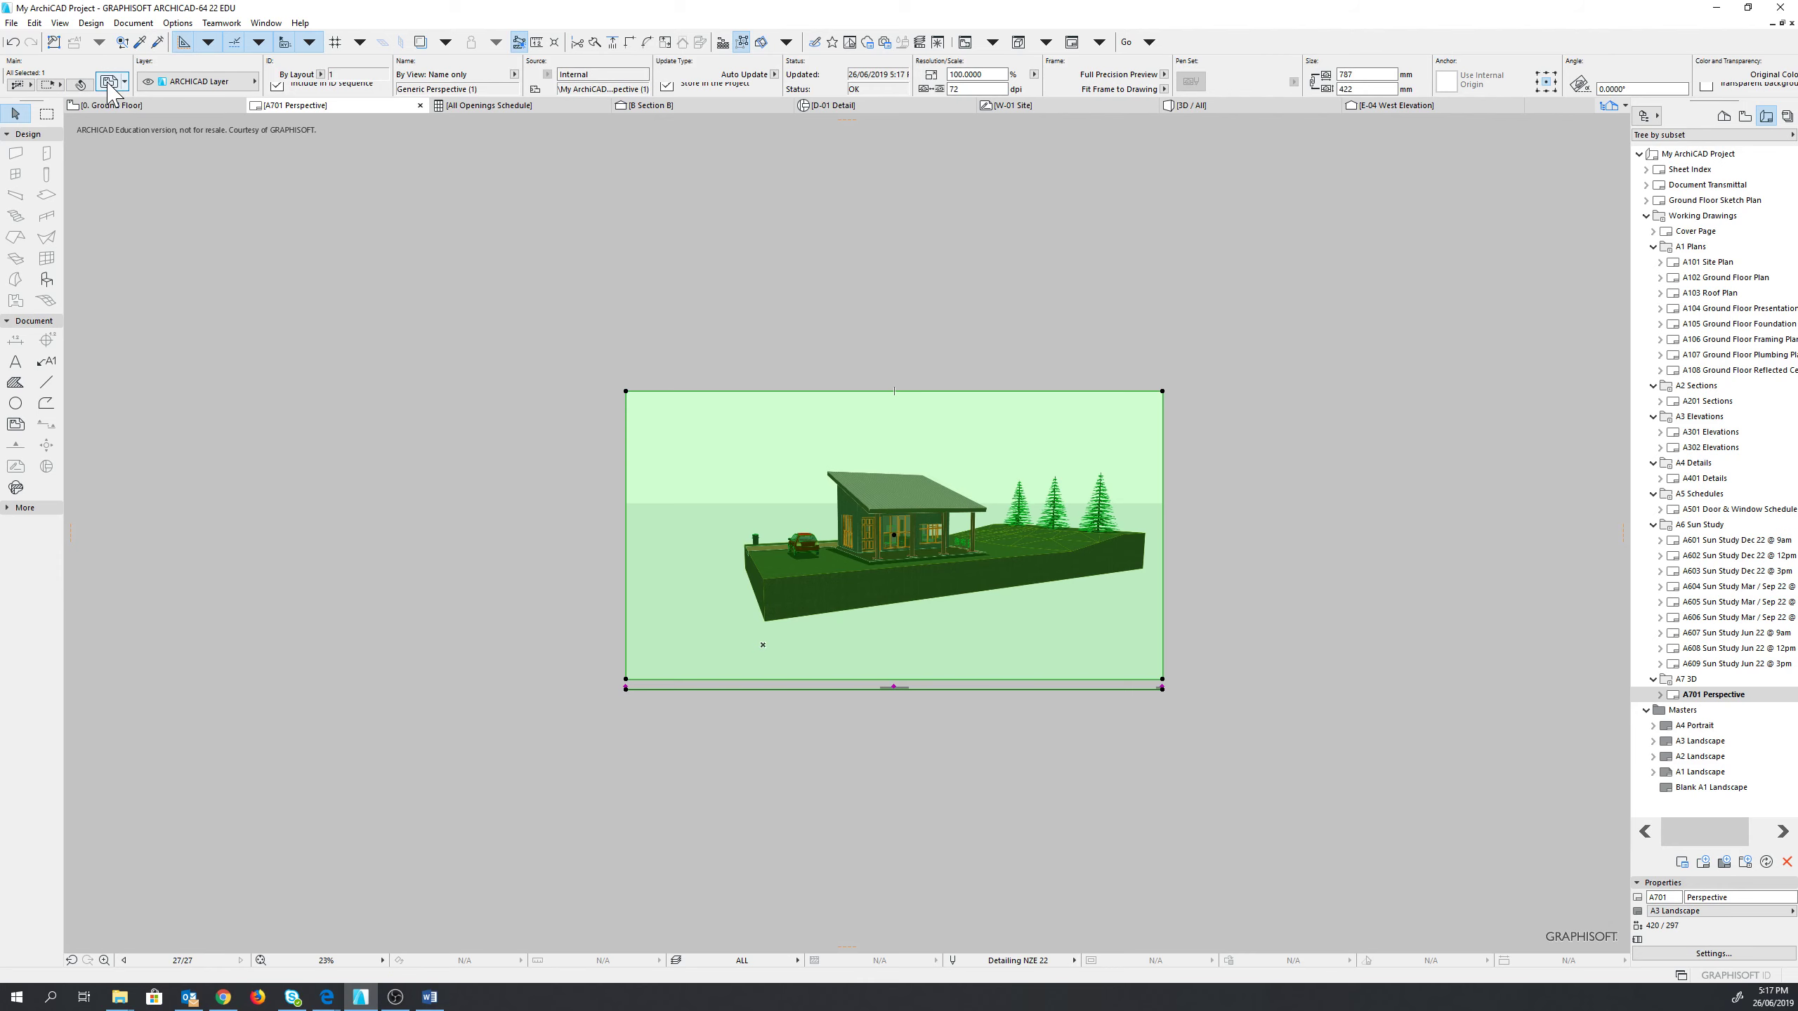
click(107, 82)
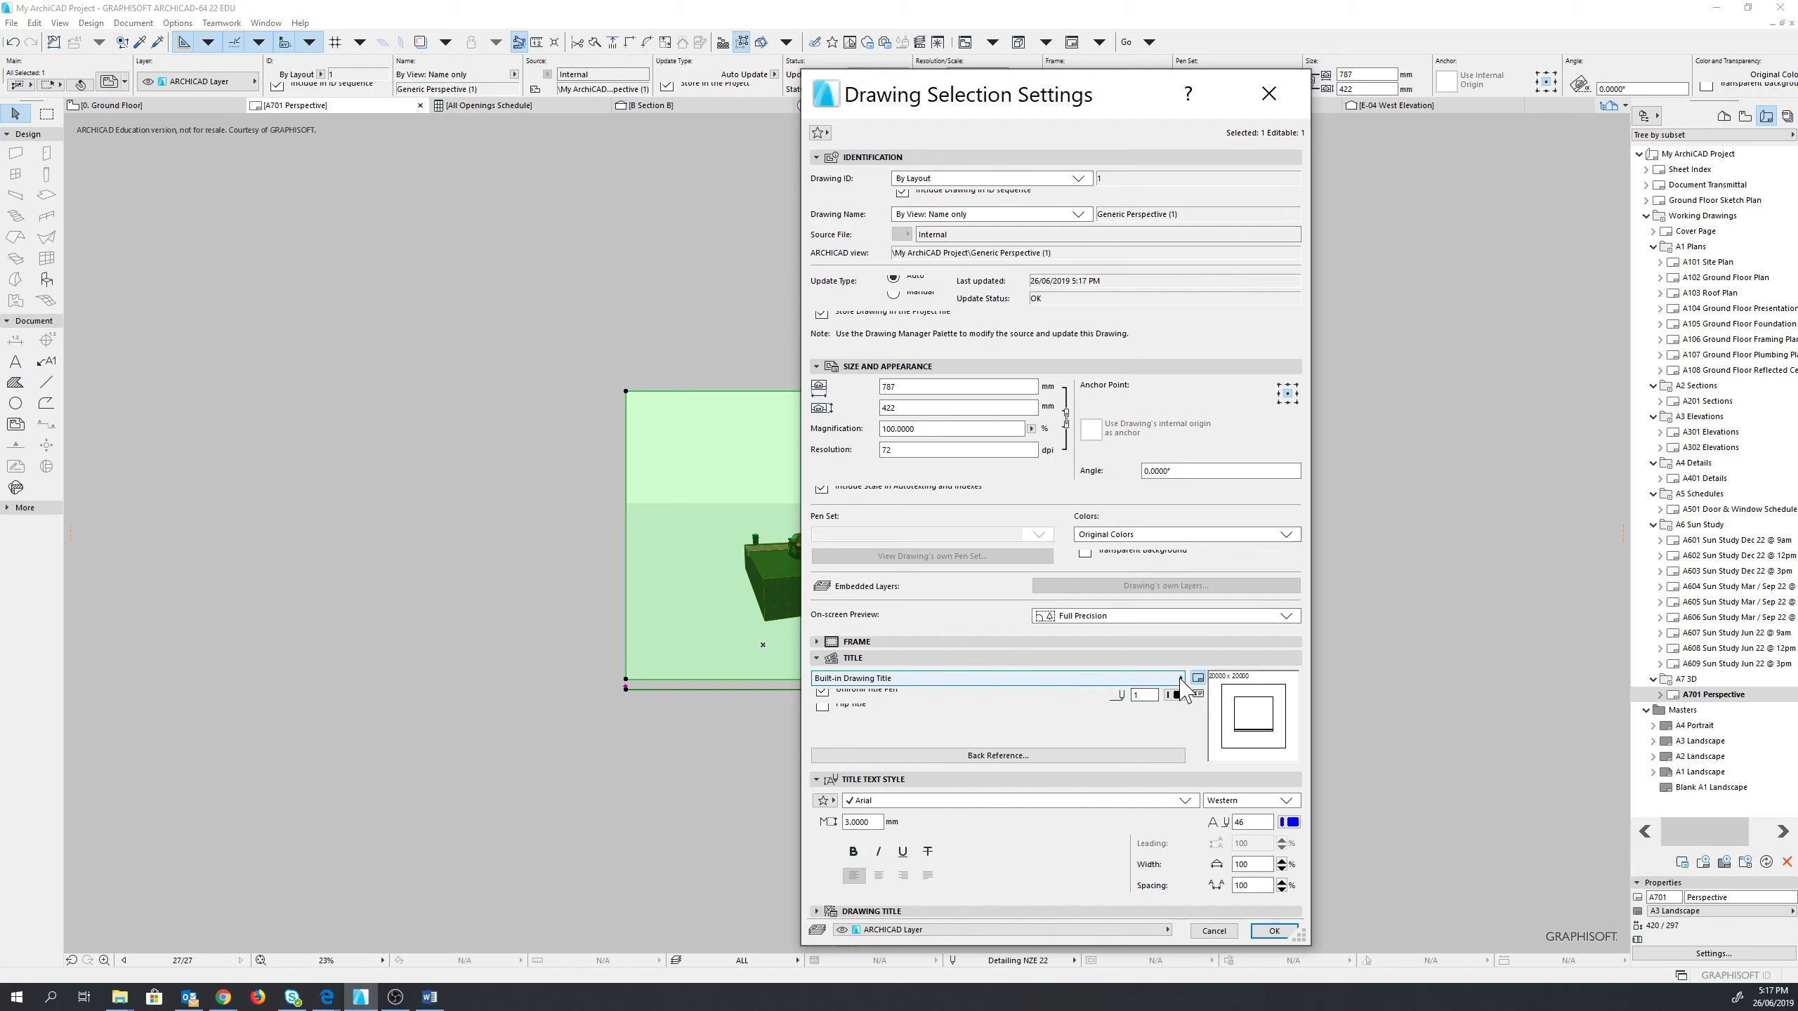
click(998, 680)
click(1221, 680)
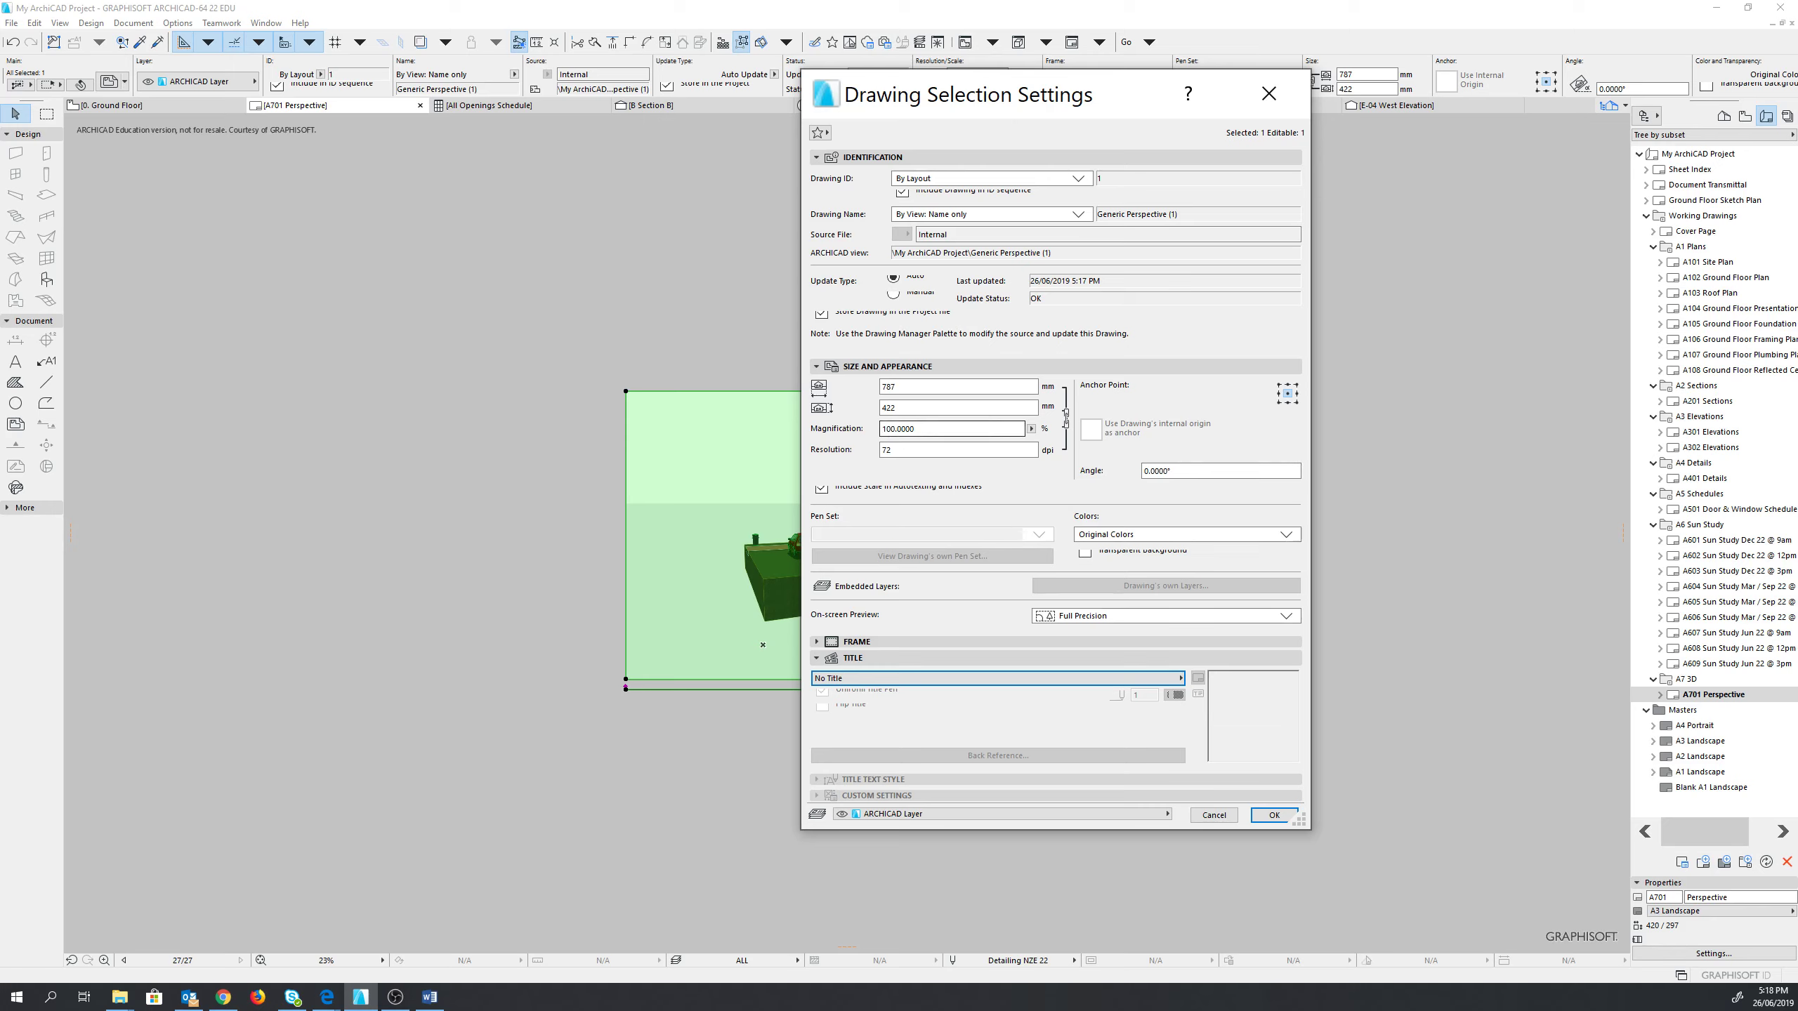
- Fit the drawing to the layout at 45% magnification and apply the settings
click(1032, 429)
click(1020, 440)
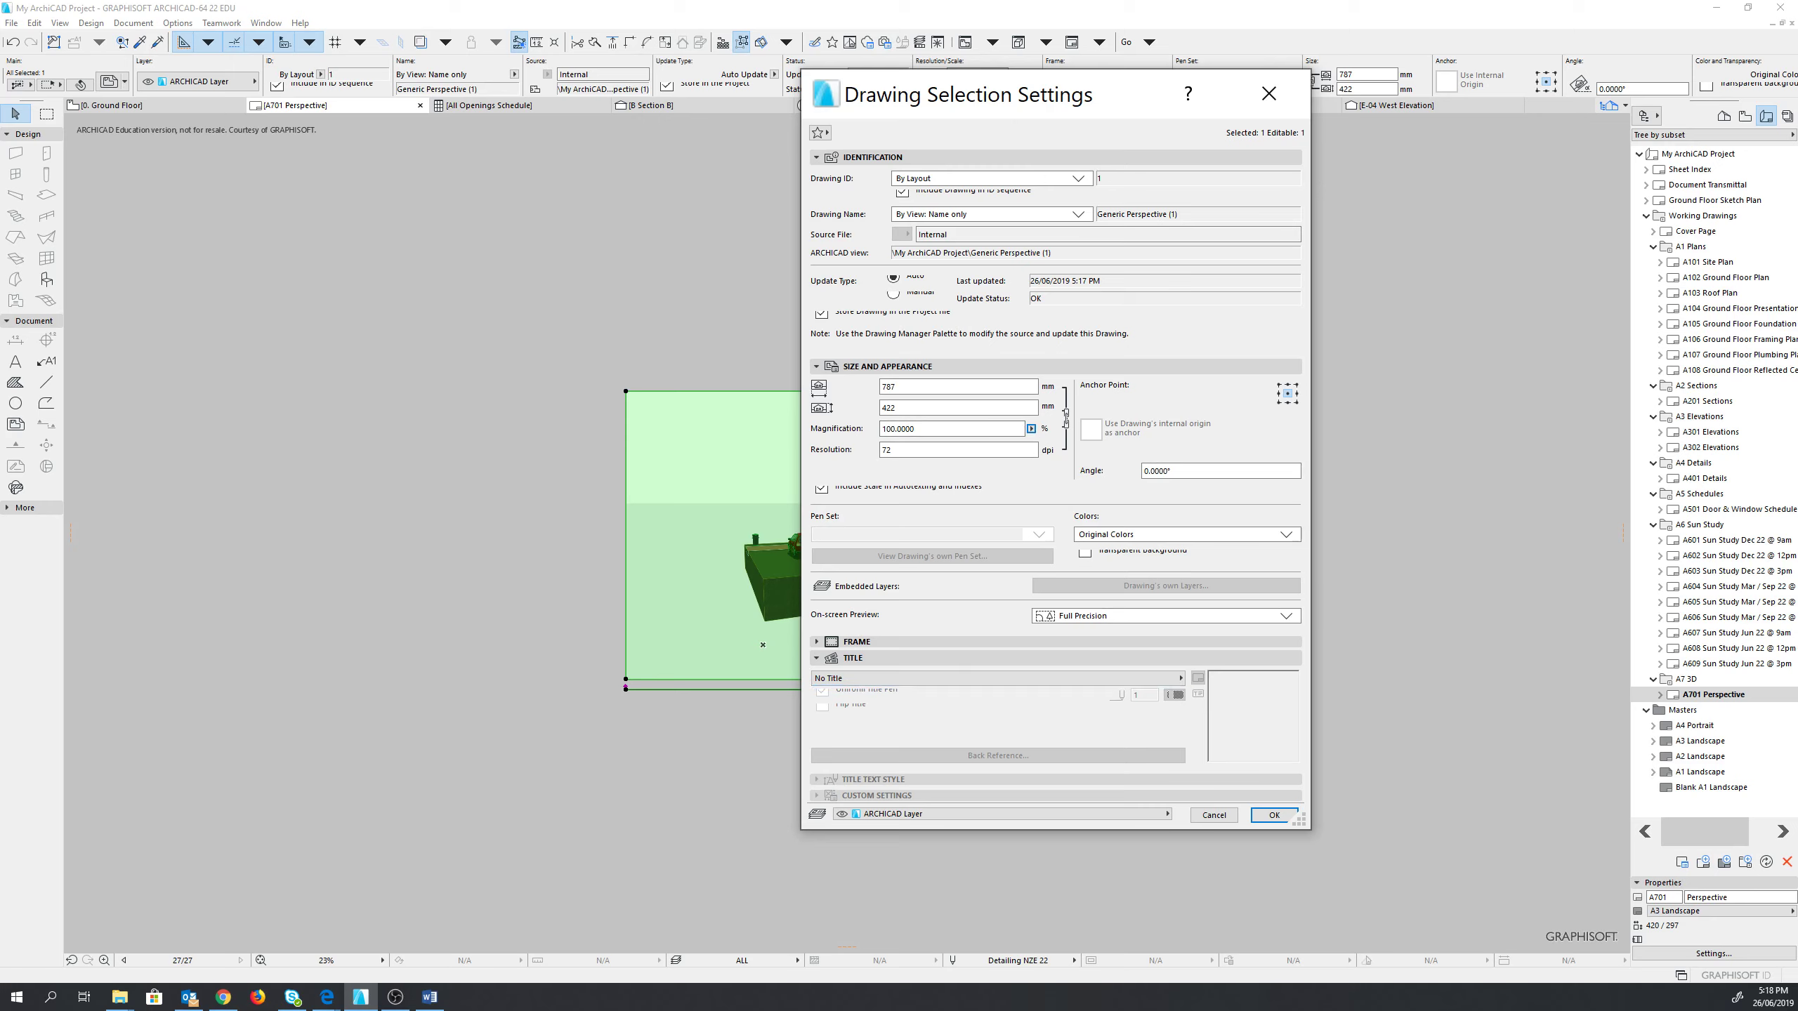
click(1032, 429)
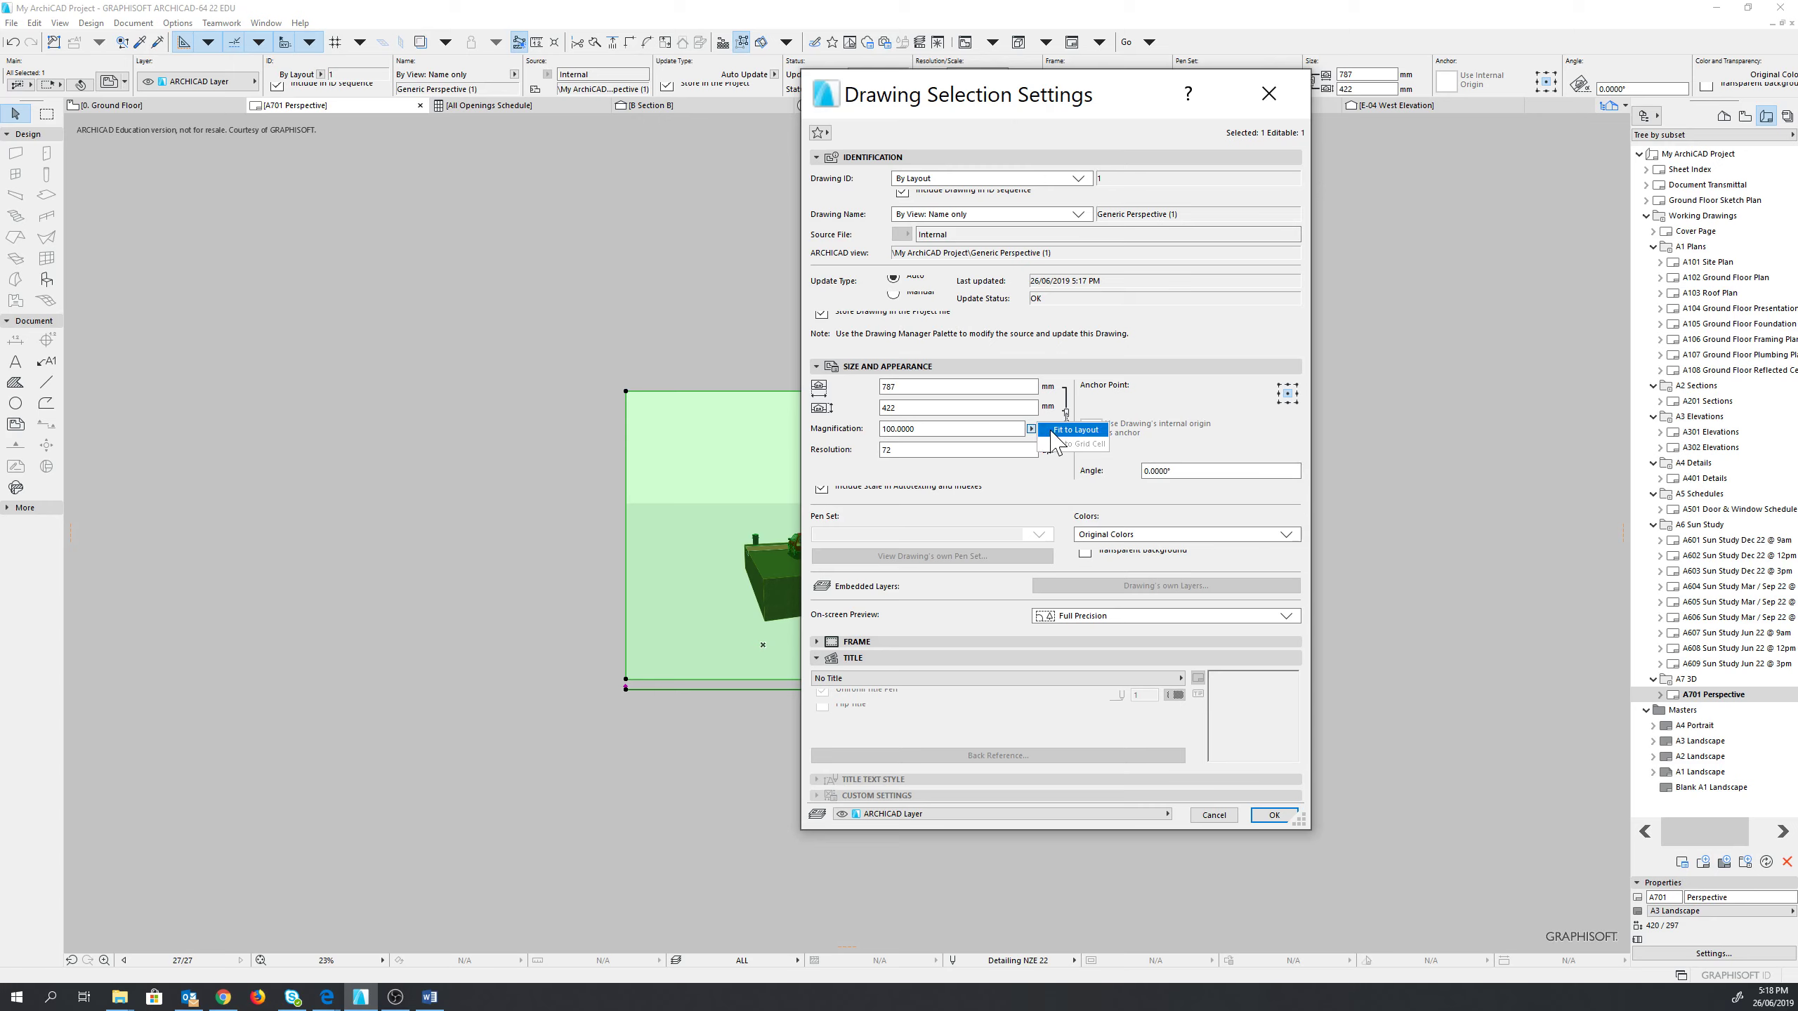
click(1077, 430)
text(45)
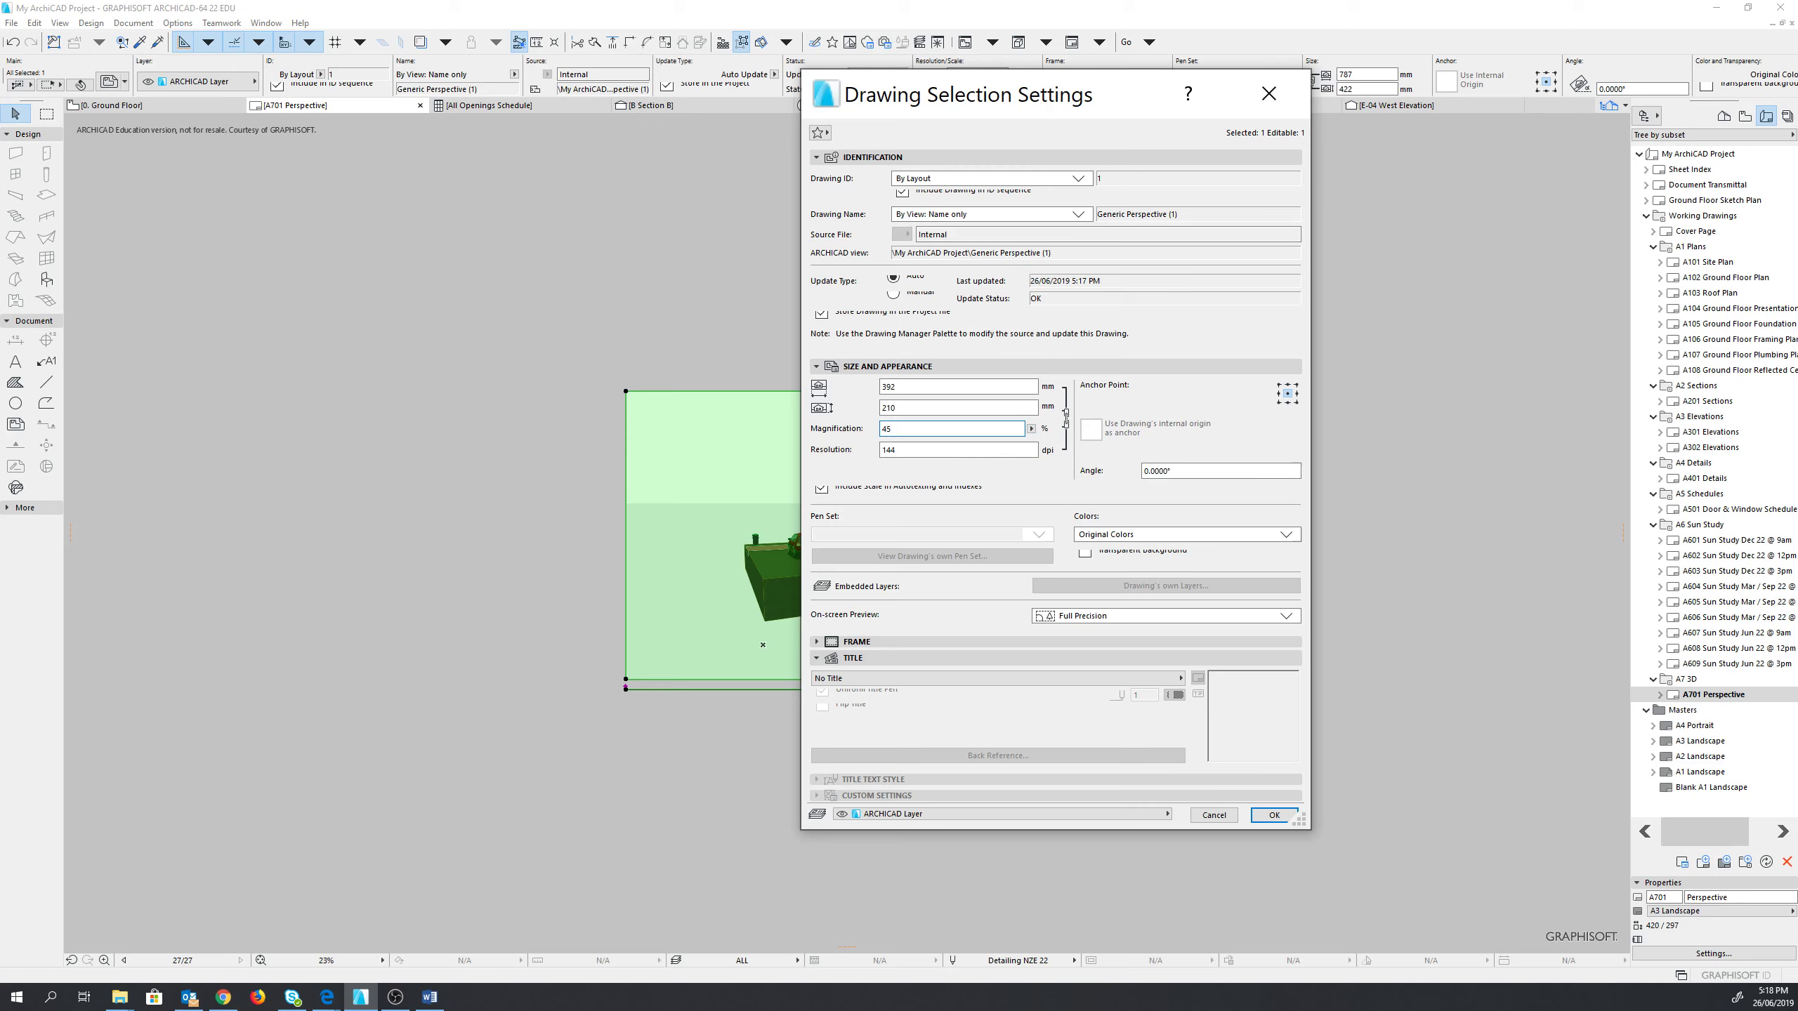
key(Tab)
click(1276, 815)
scroll(920, 535, up, 1)
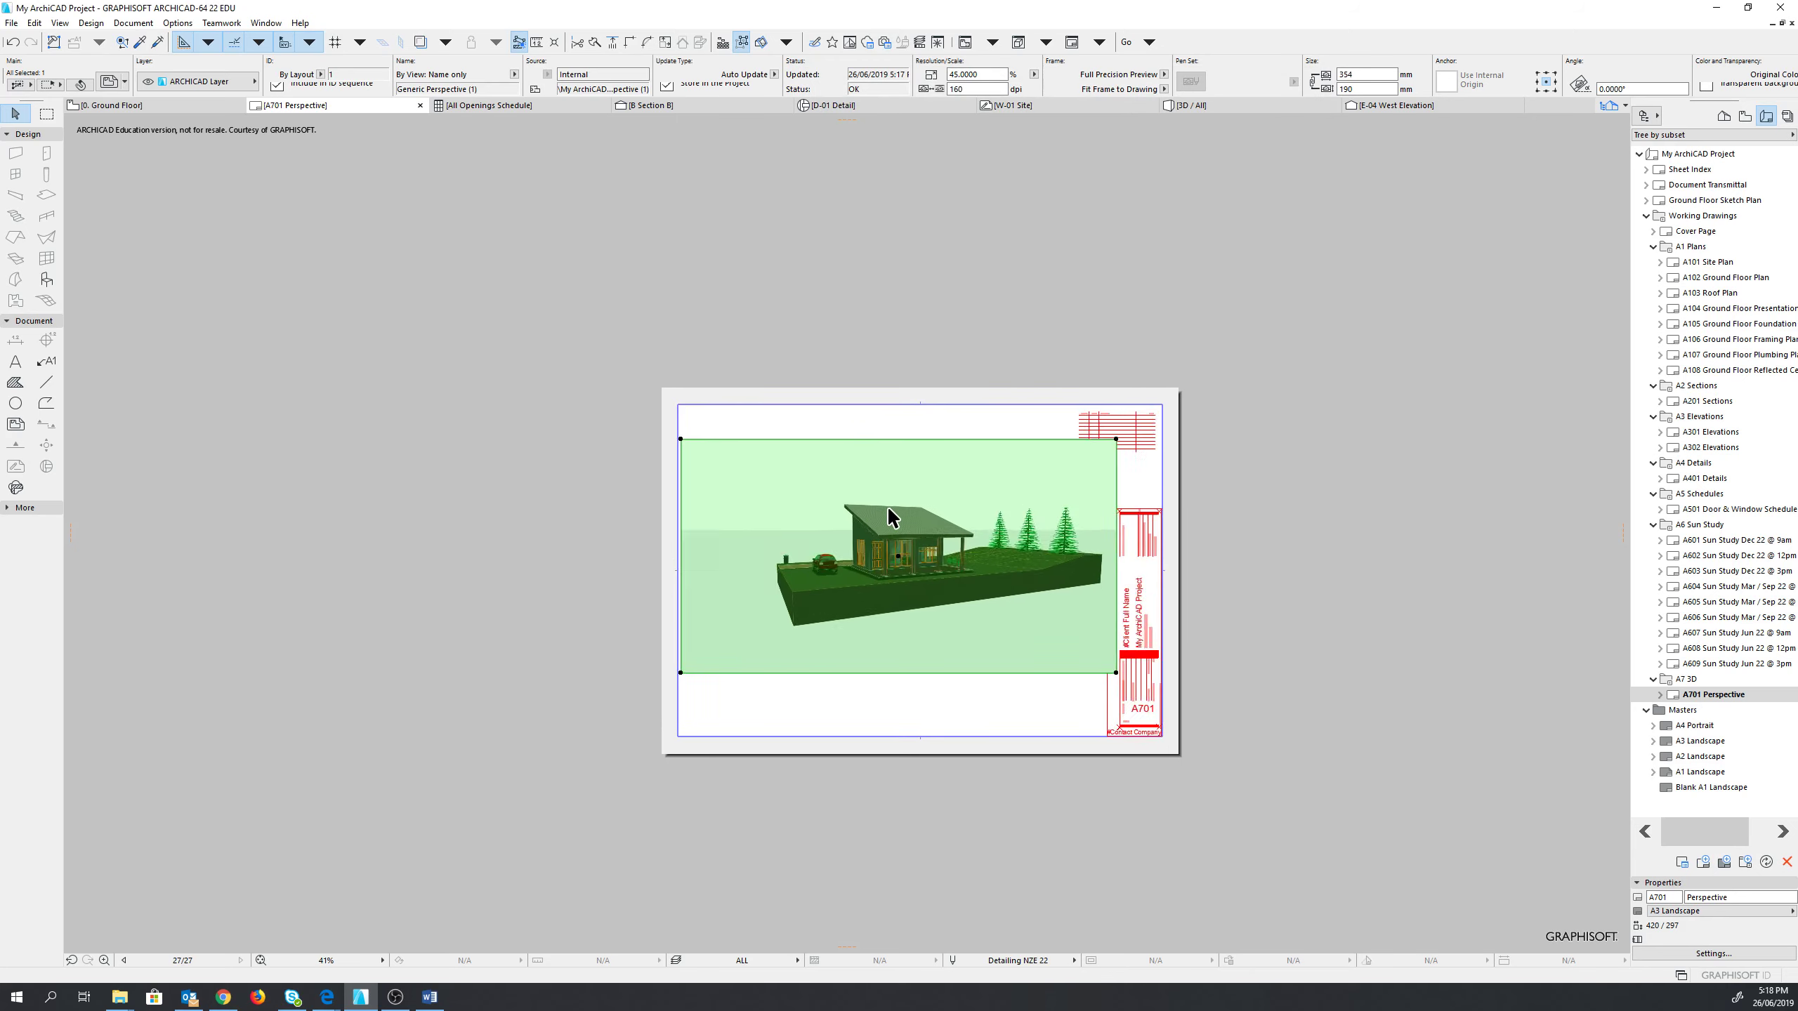
scroll(921, 535, up, 1)
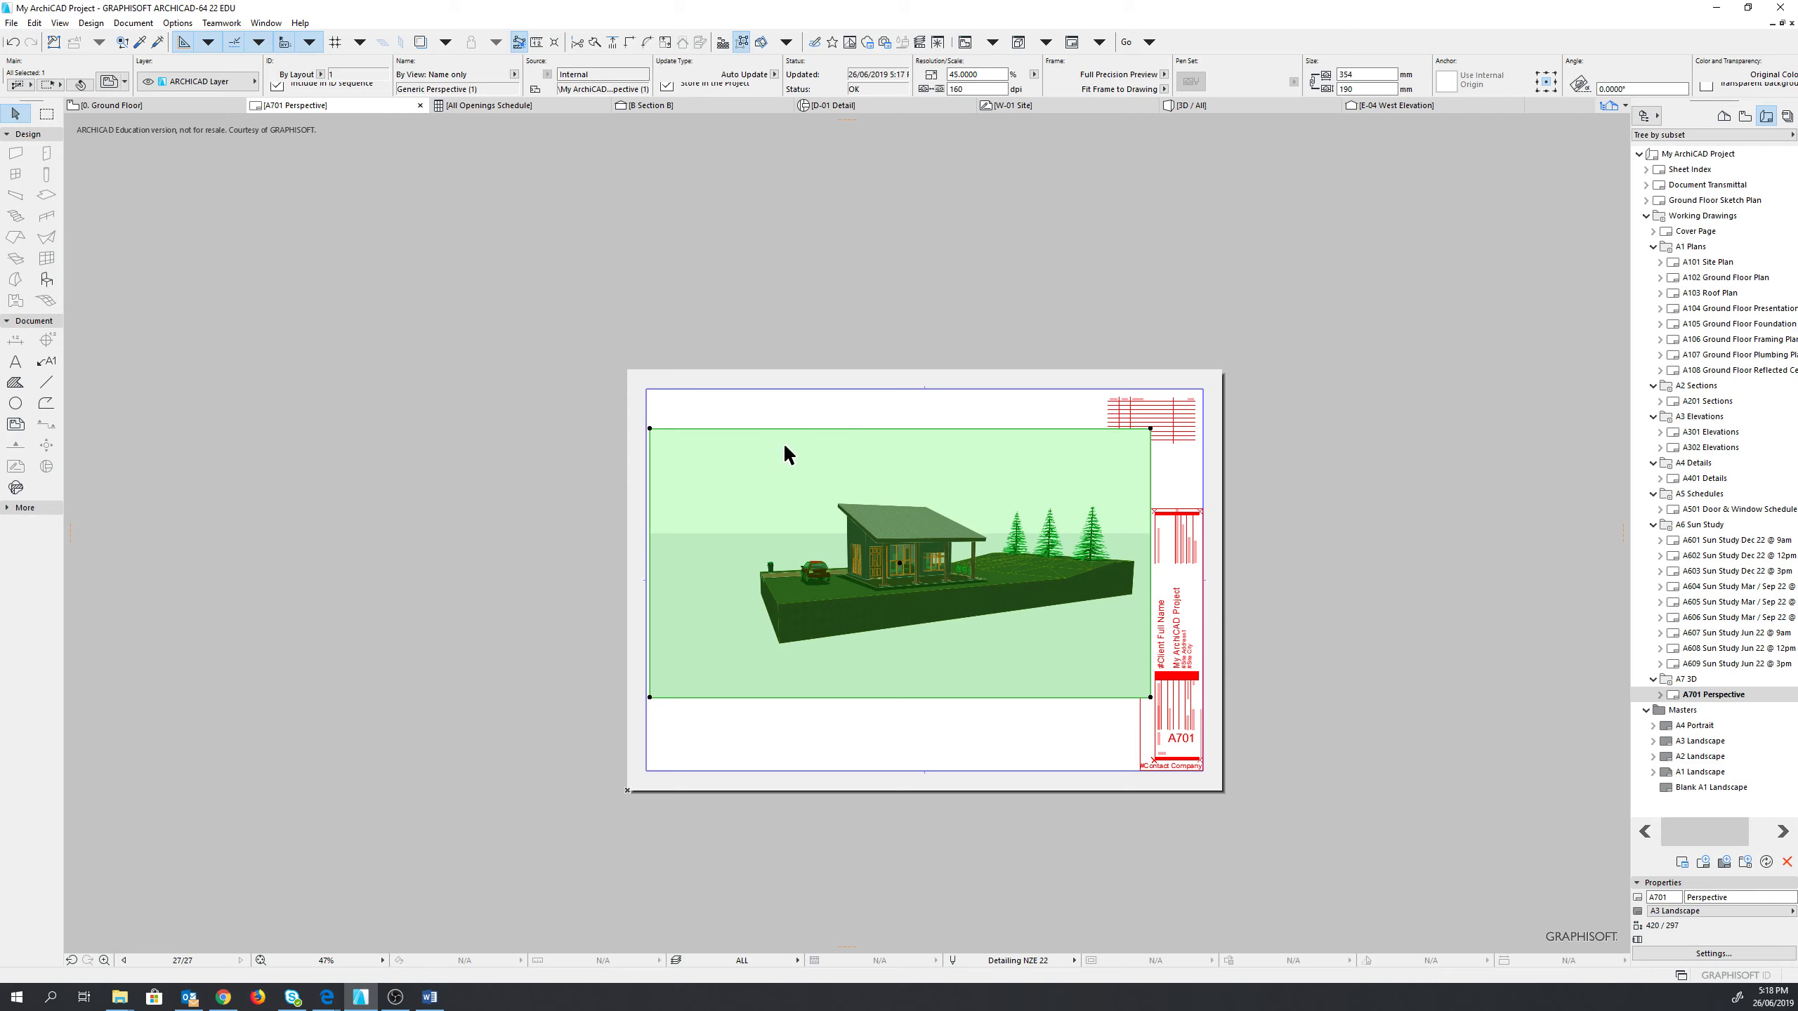
- Trim the drawing's top, left and bottom margins, then move it to the sheet's upper left
click(916, 432)
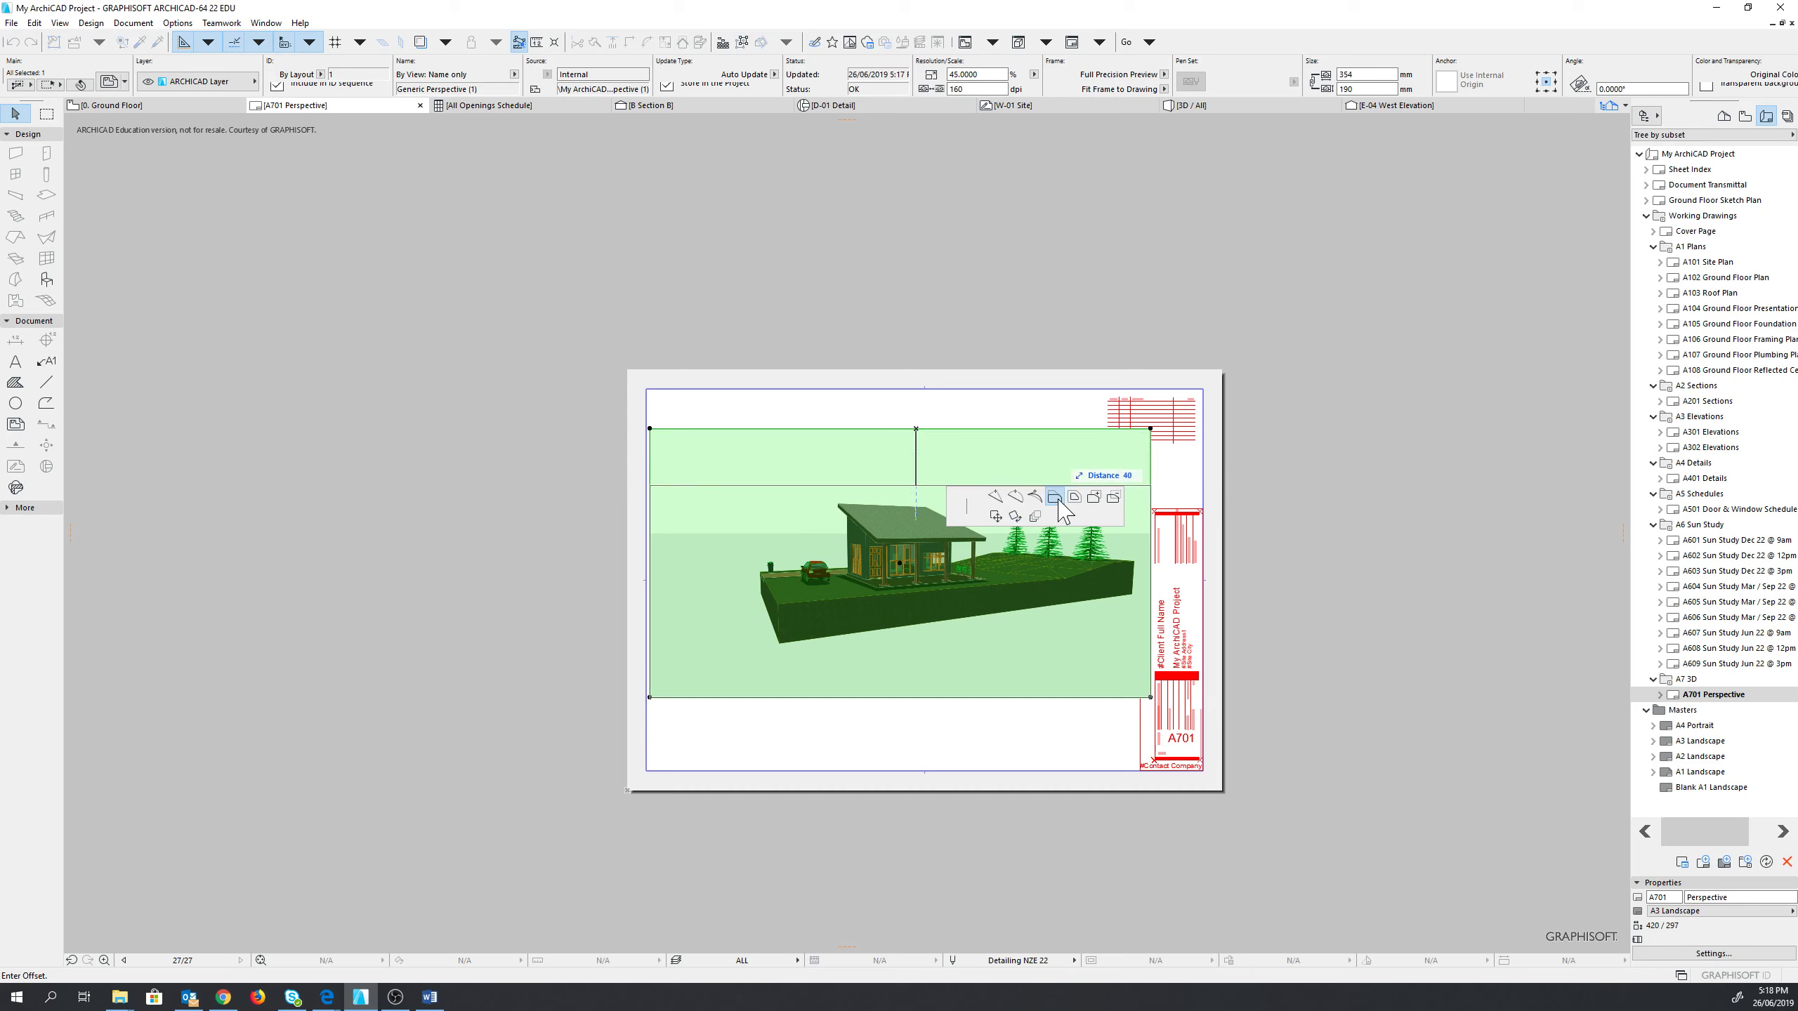
click(911, 473)
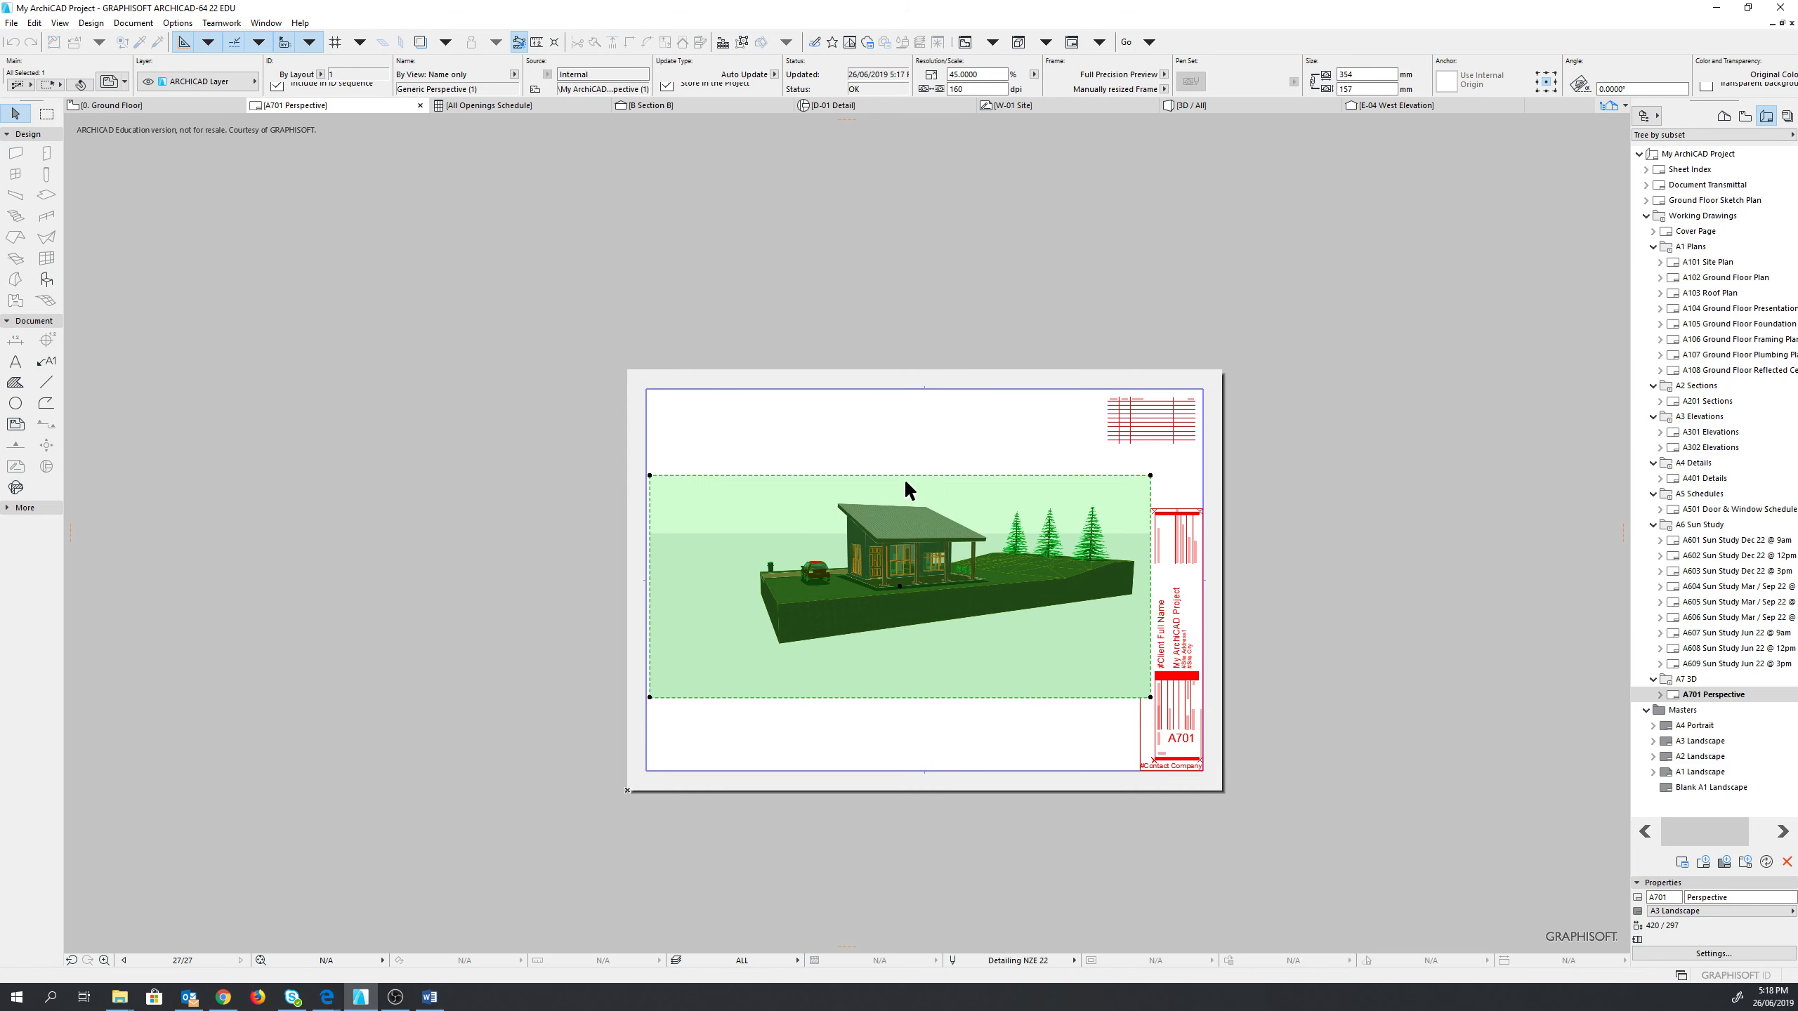
click(652, 583)
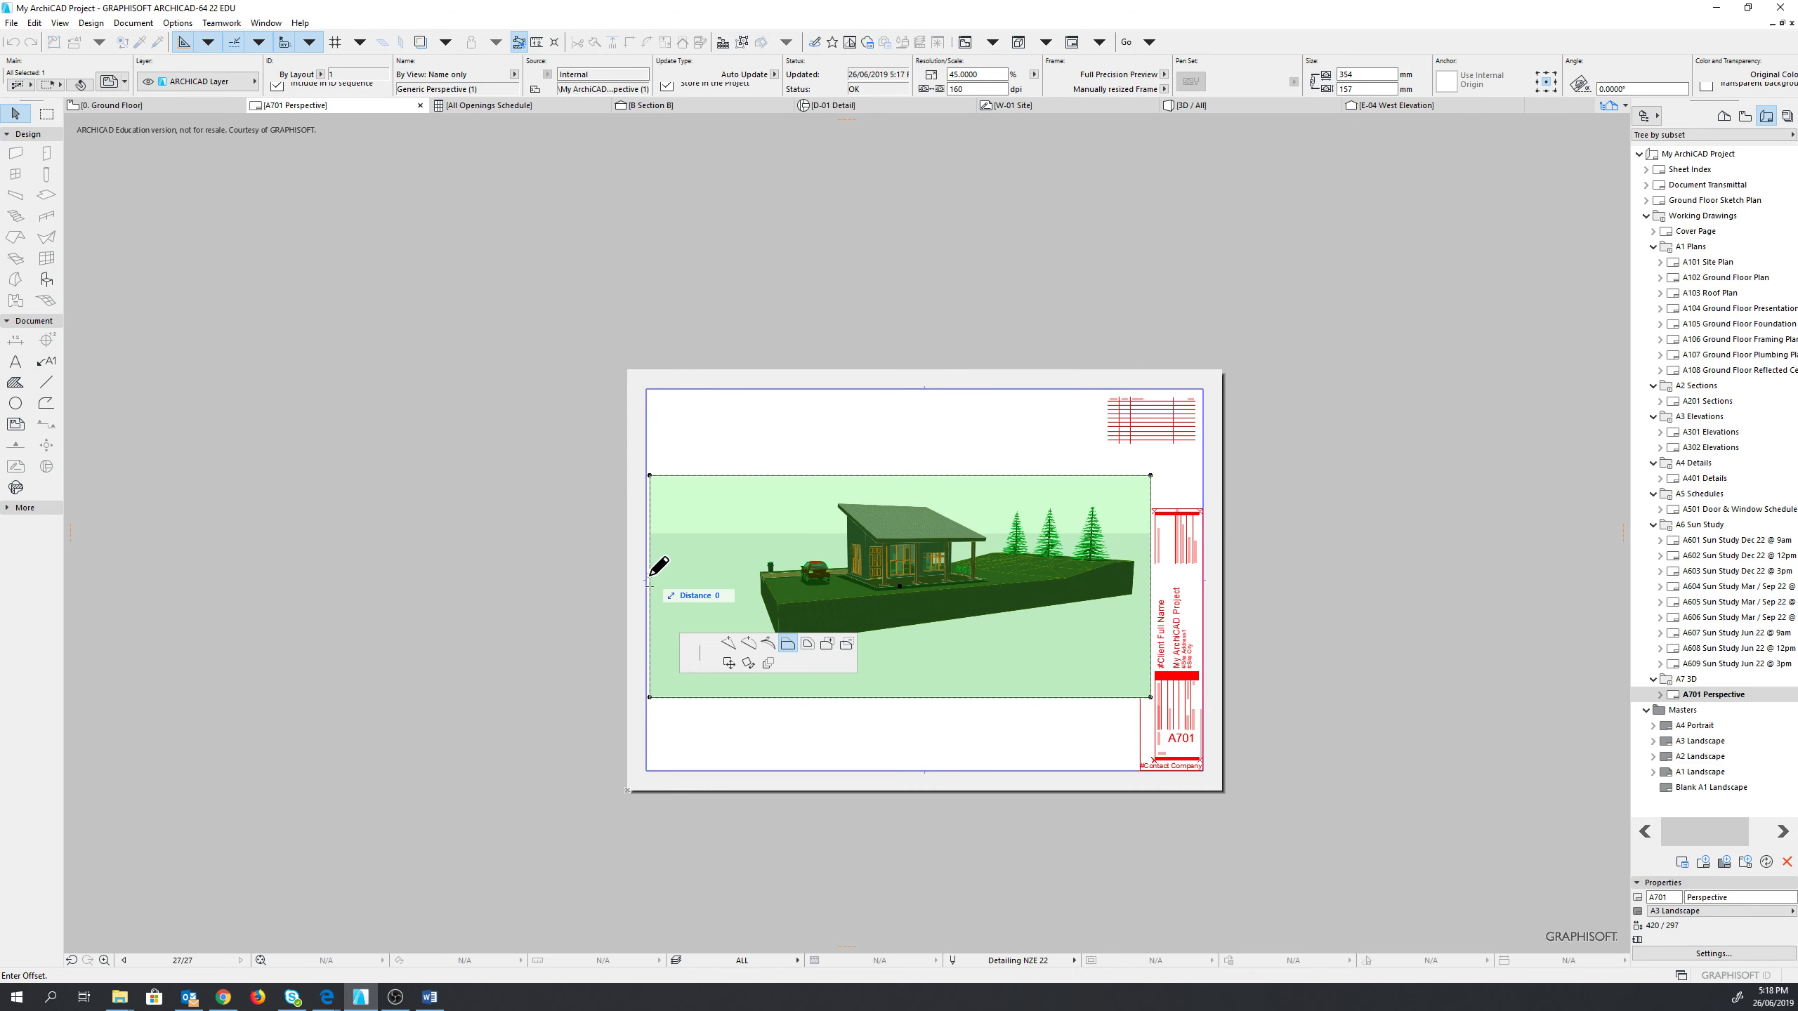
click(745, 583)
click(914, 697)
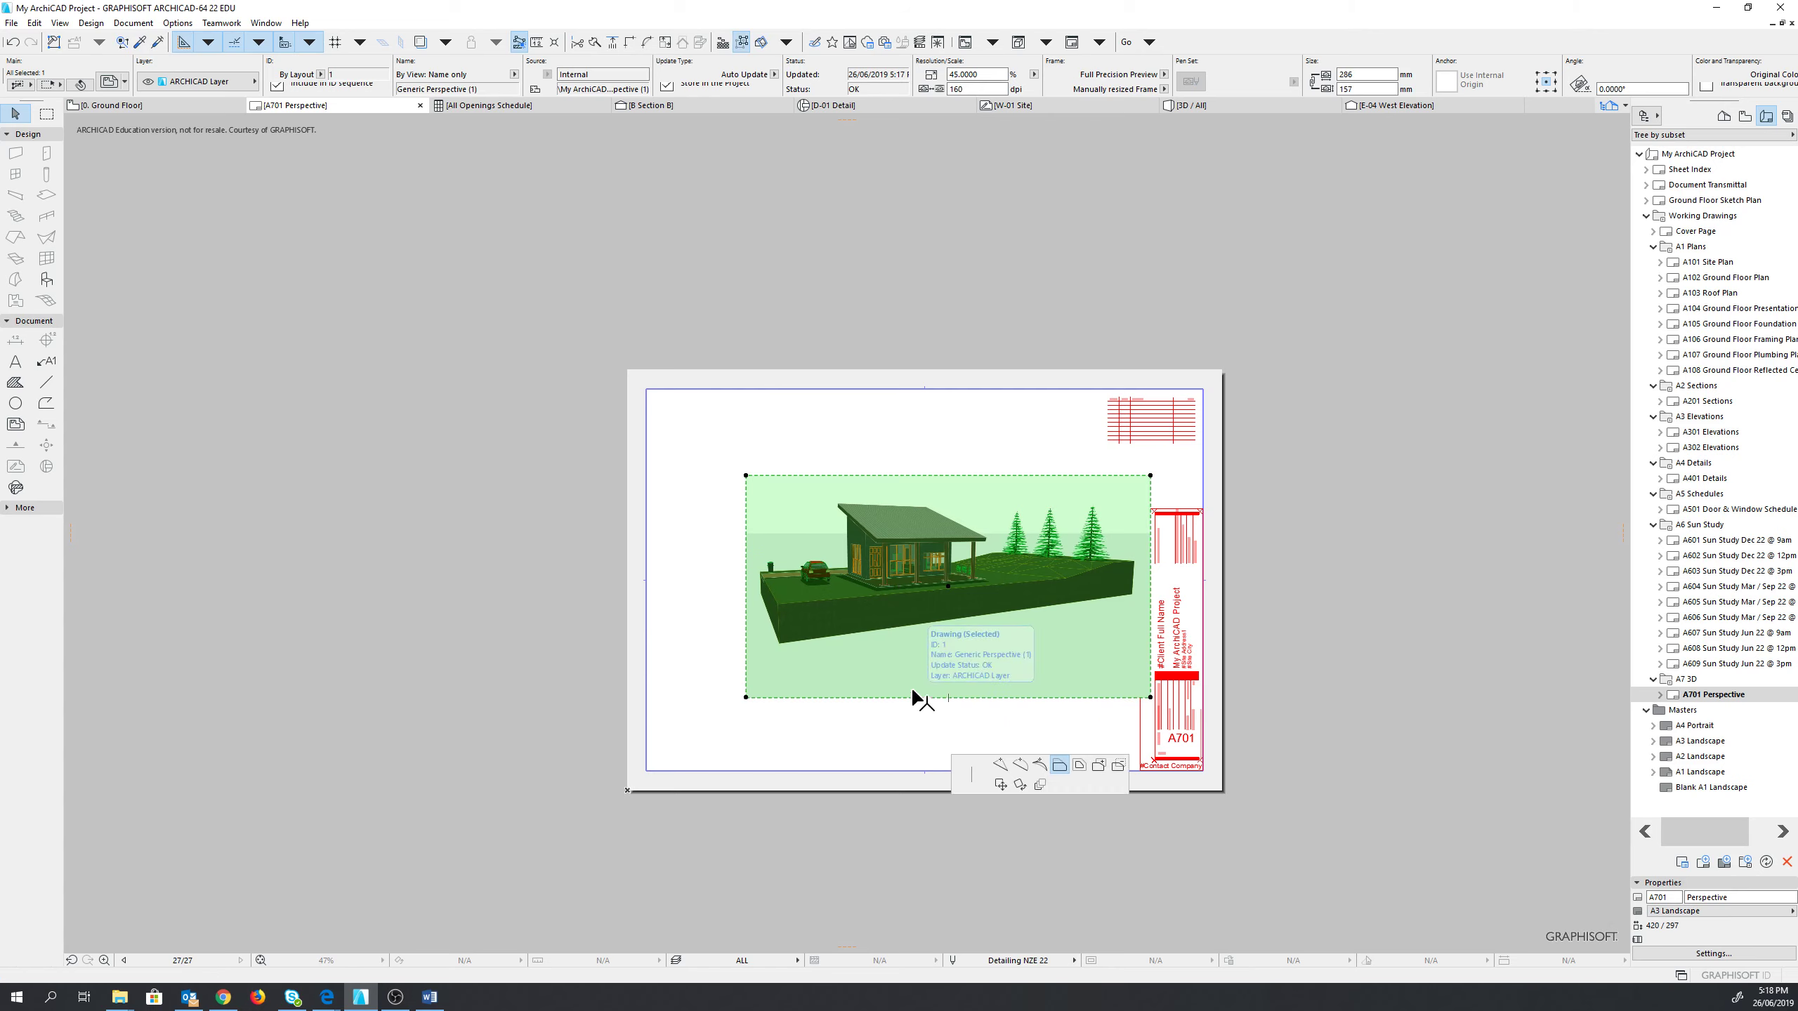
click(911, 632)
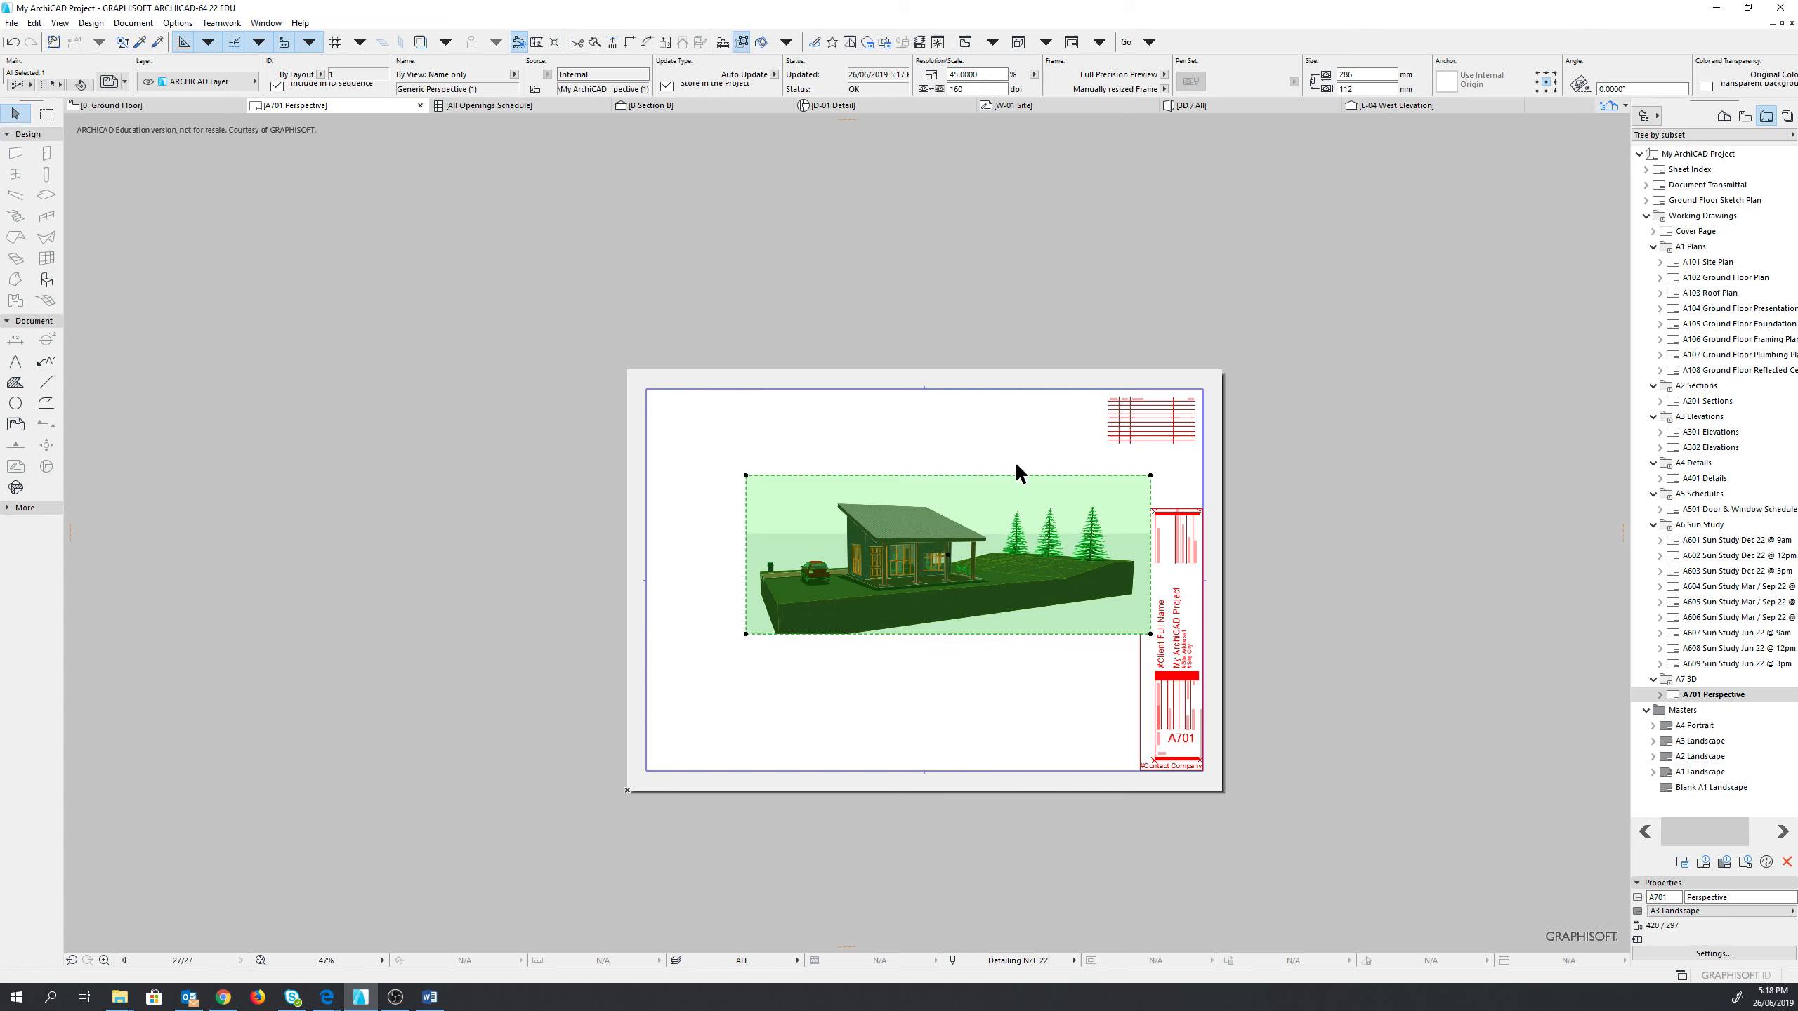
click(1003, 476)
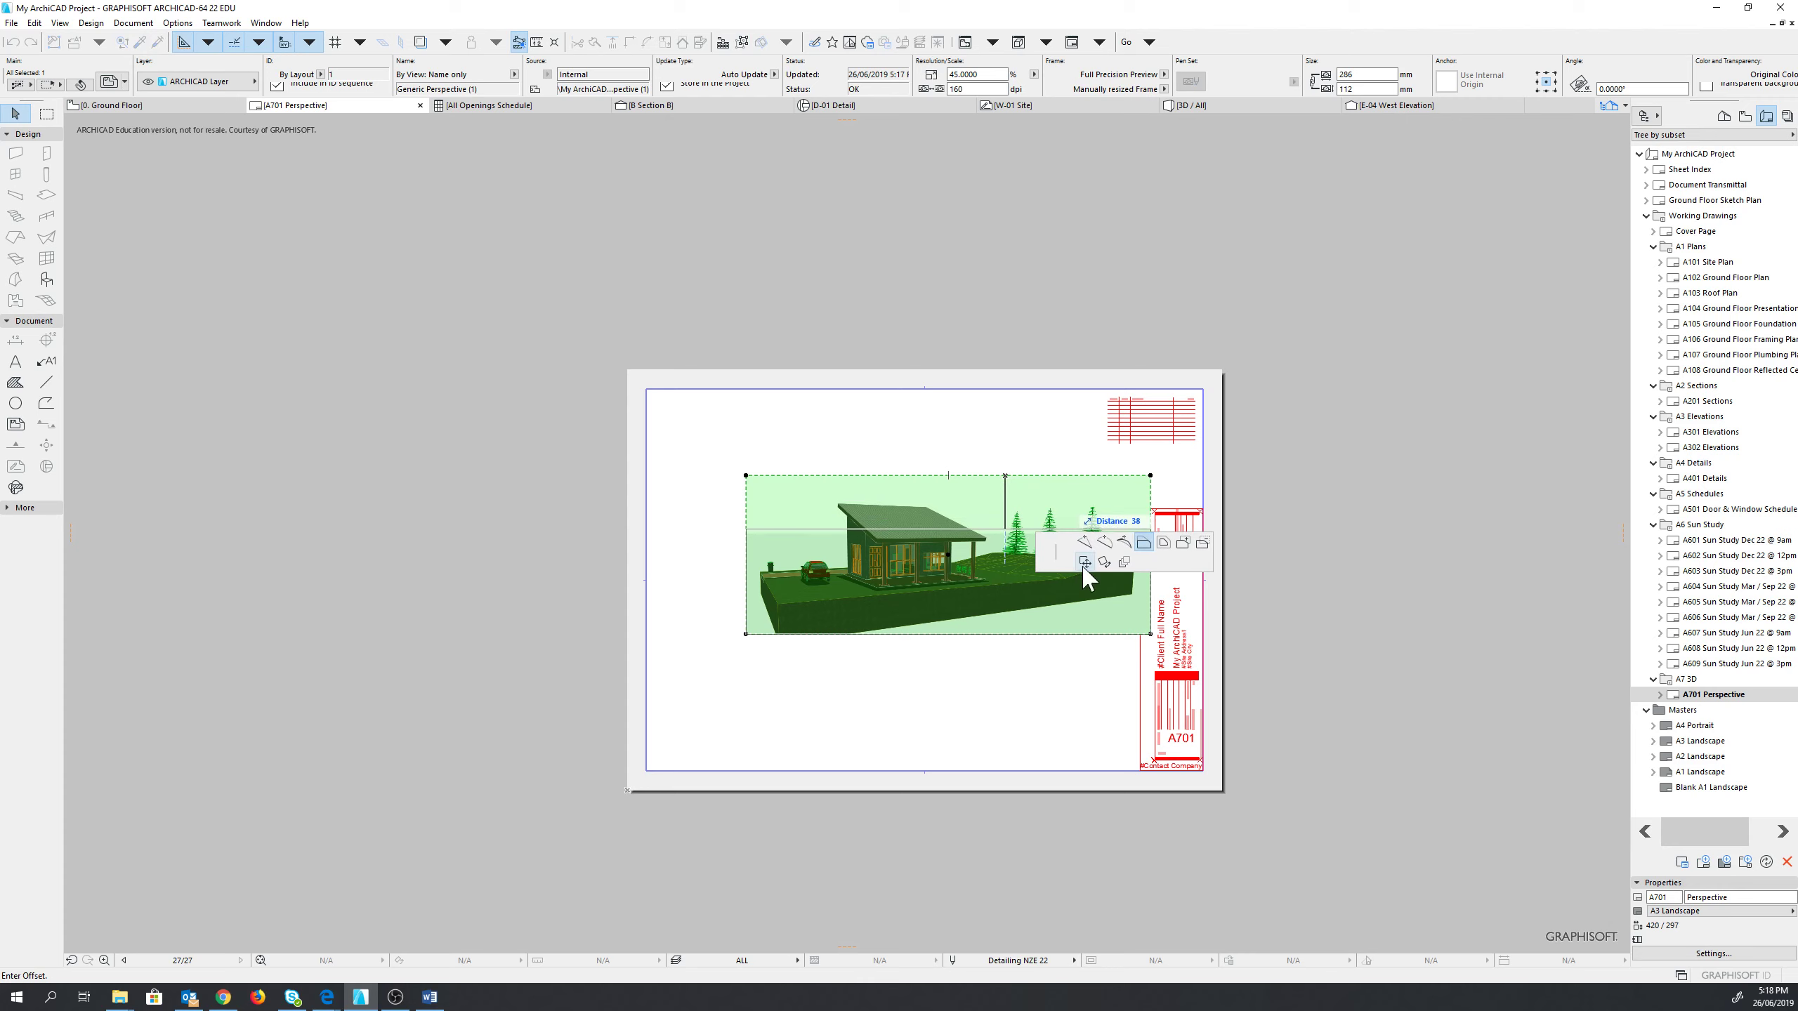
click(954, 430)
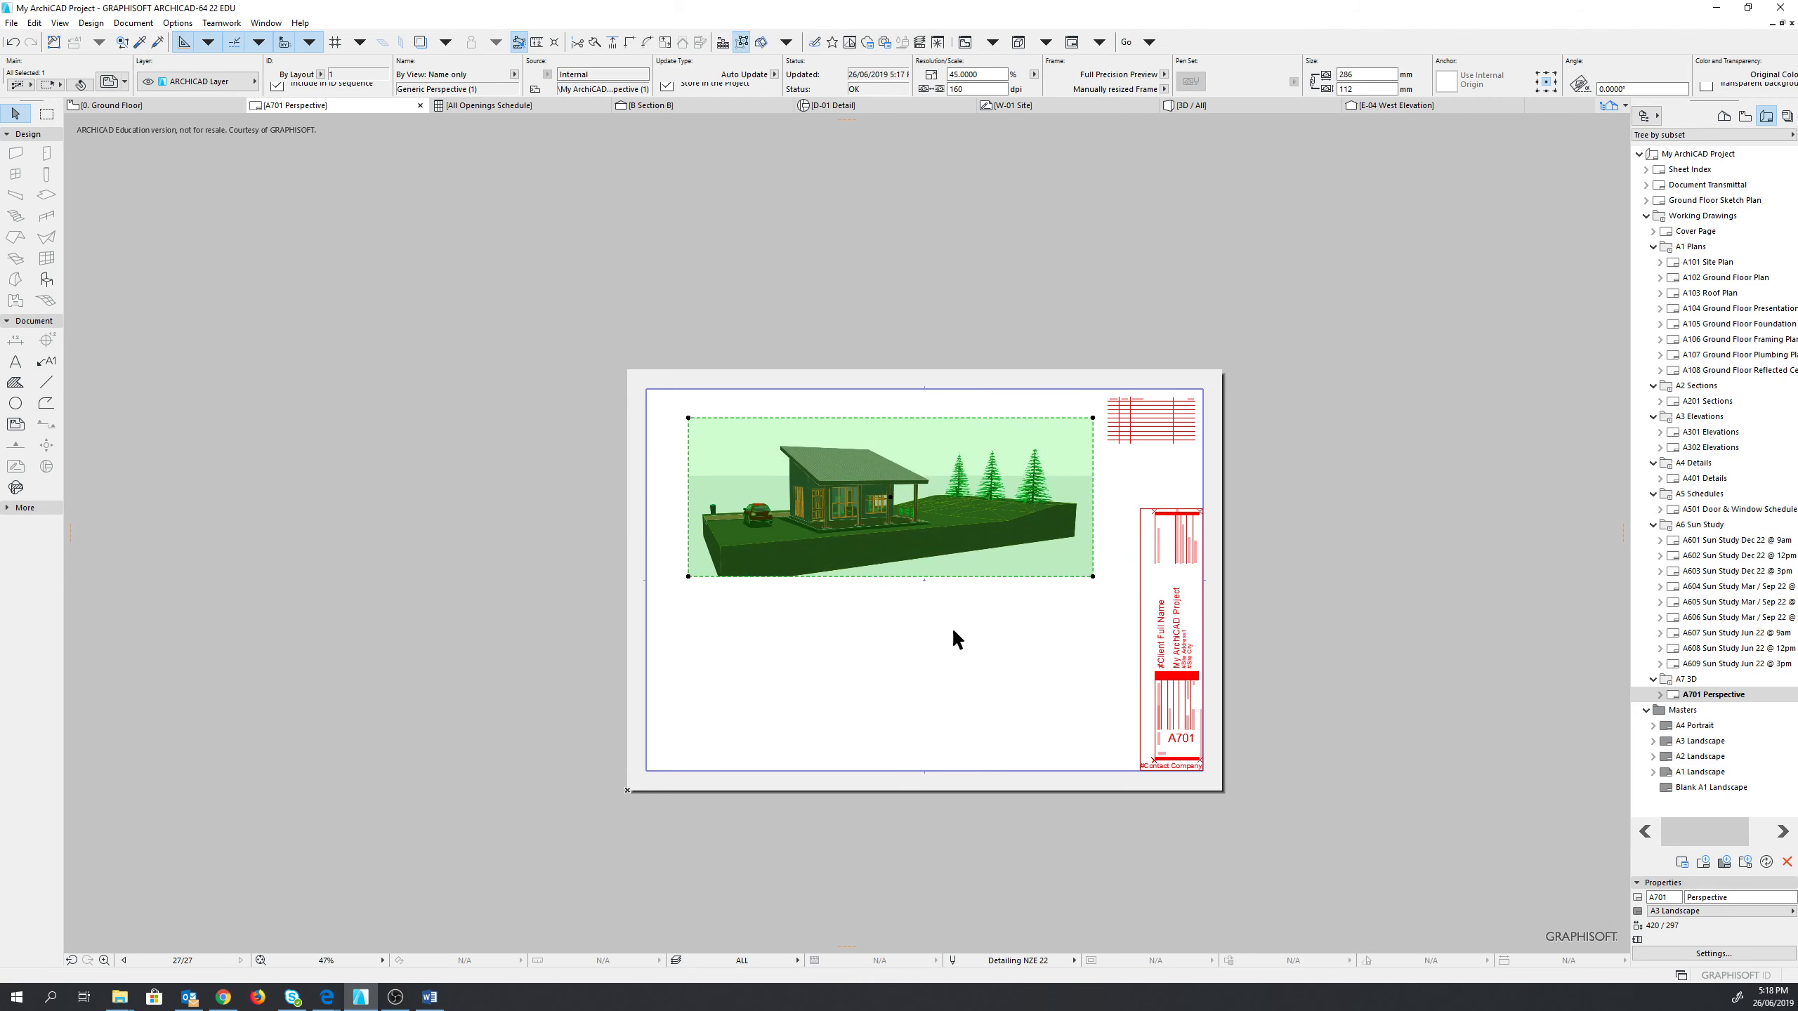
- Deselect the drawing and orbit the 3D house to a view showing the path and red car
click(1298, 571)
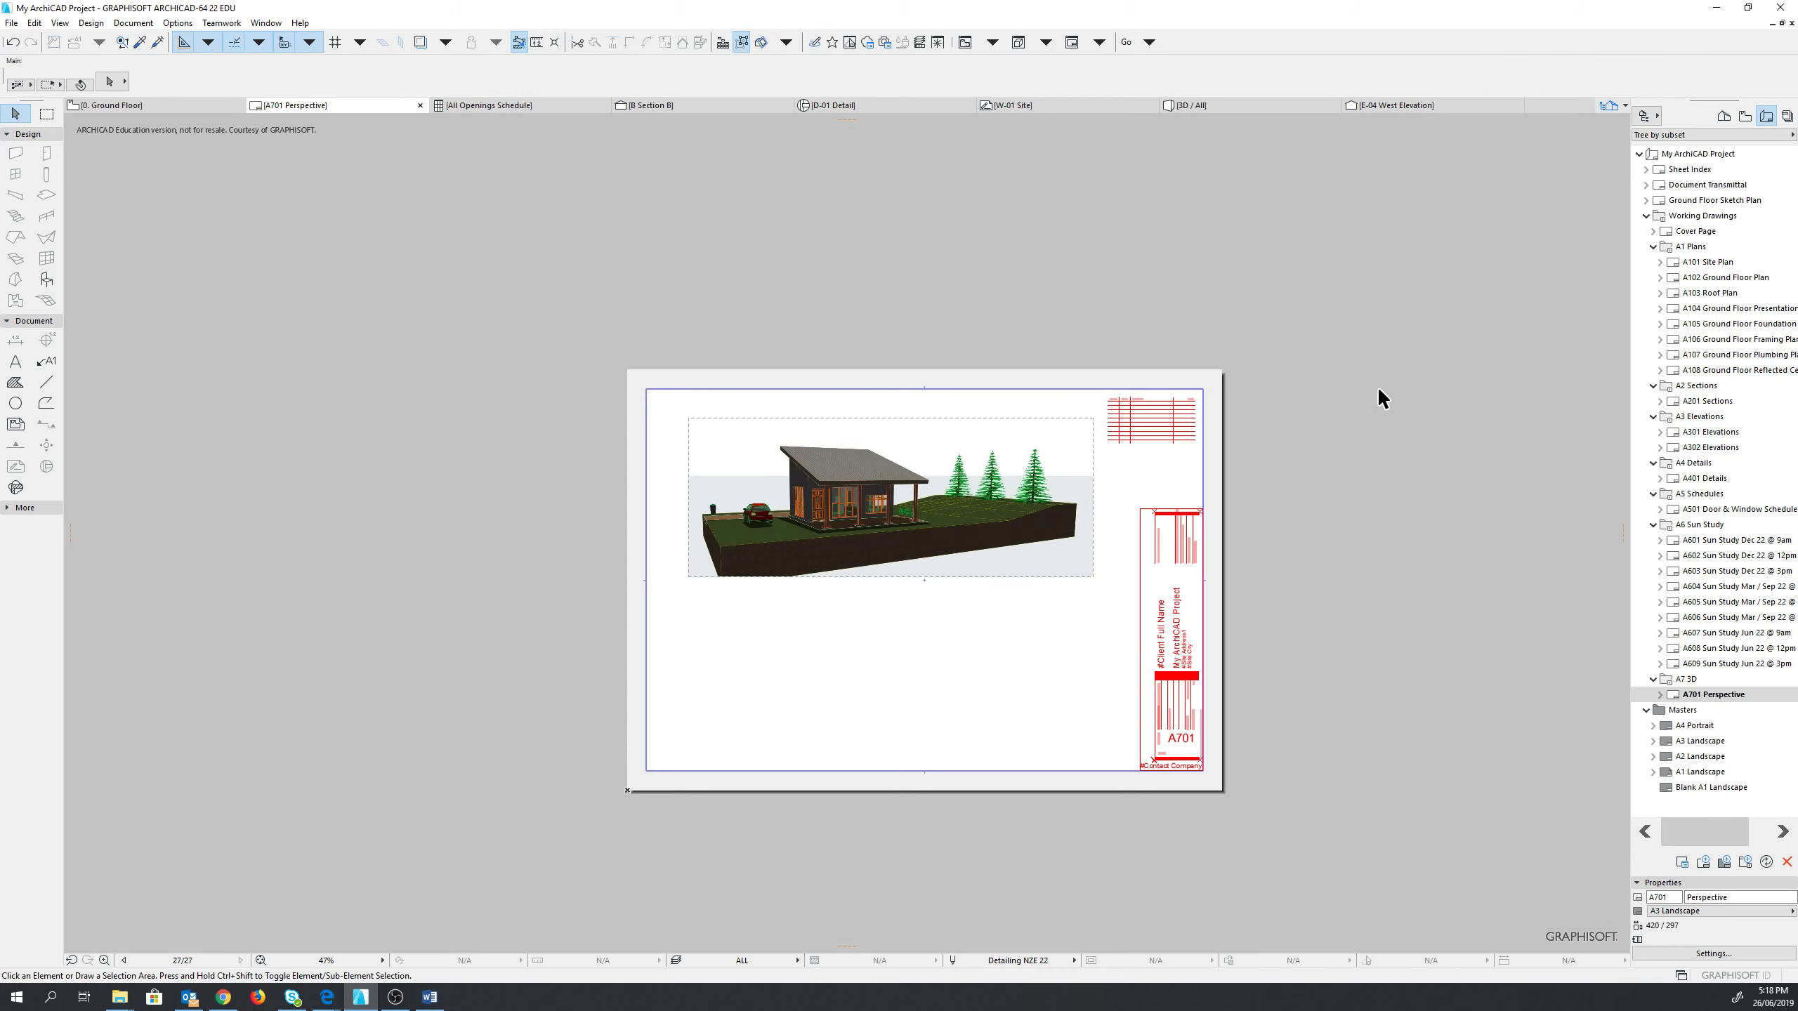
click(1187, 106)
mouse_move(900, 563)
shift+middle_down()
mouse_move(1274, 648)
mouse_move(1227, 500)
mouse_move(1191, 505)
shift+middle_up()
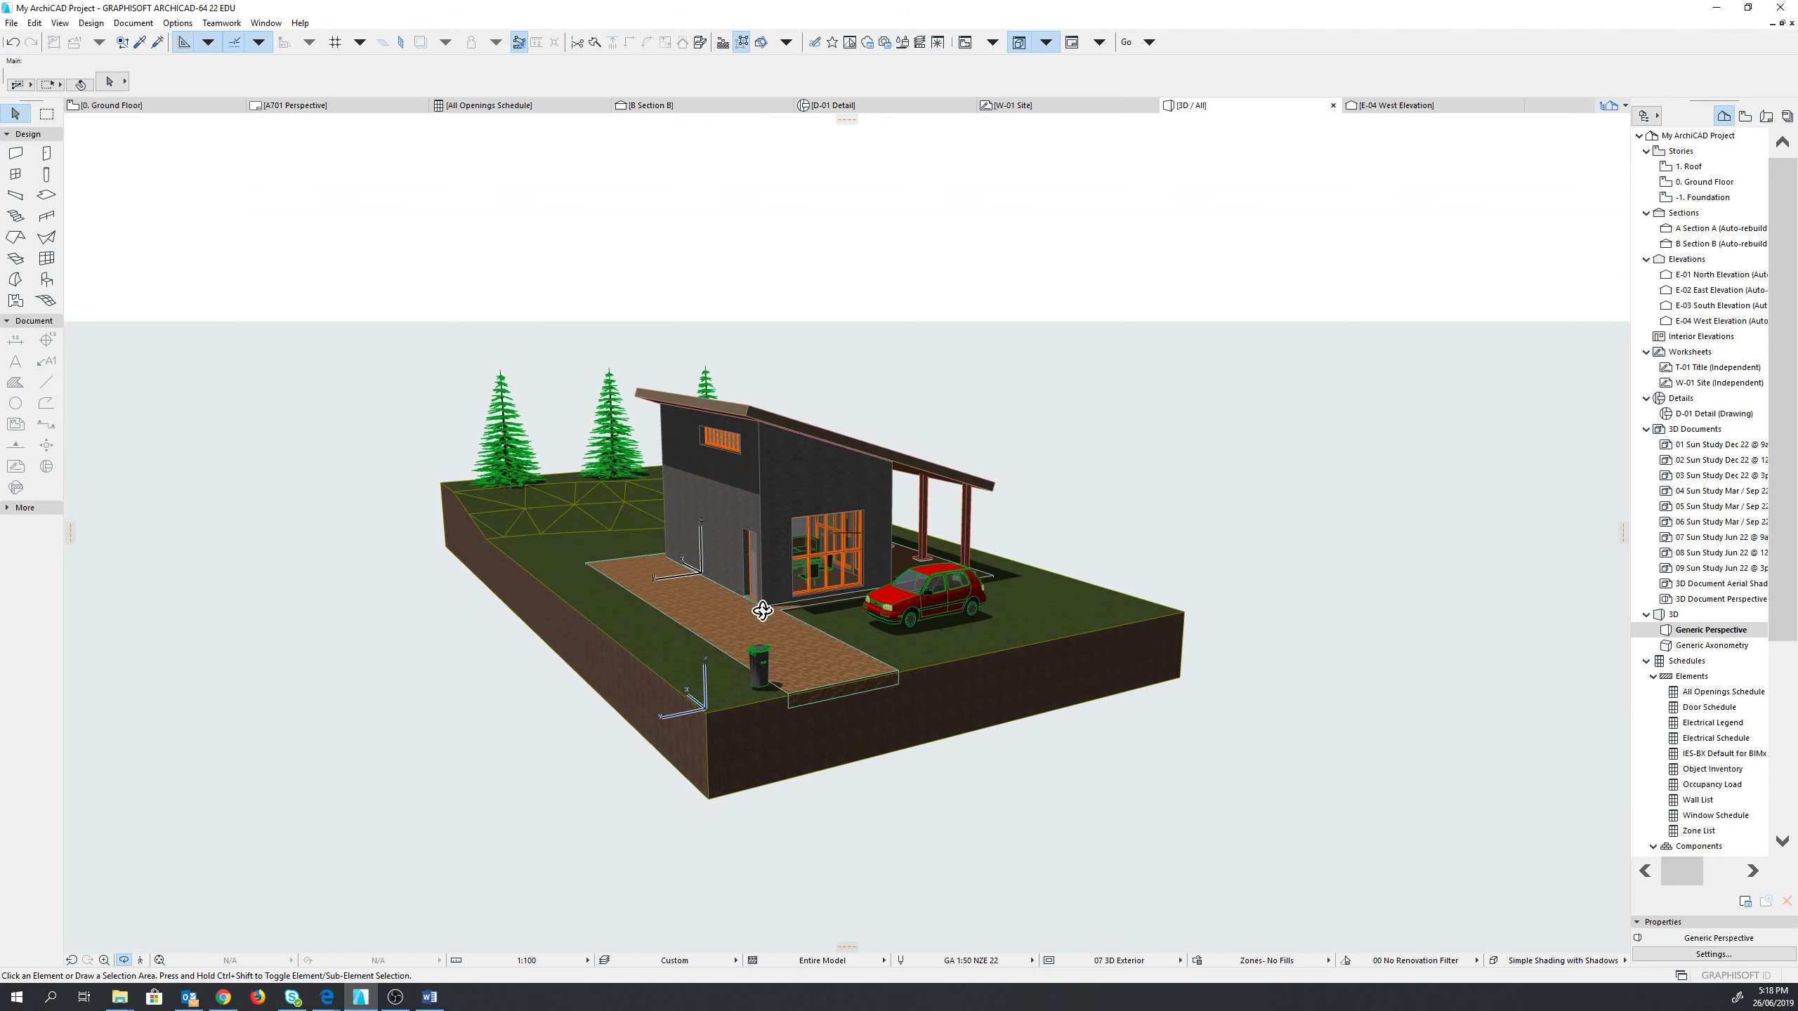
scroll(759, 605, up, 1)
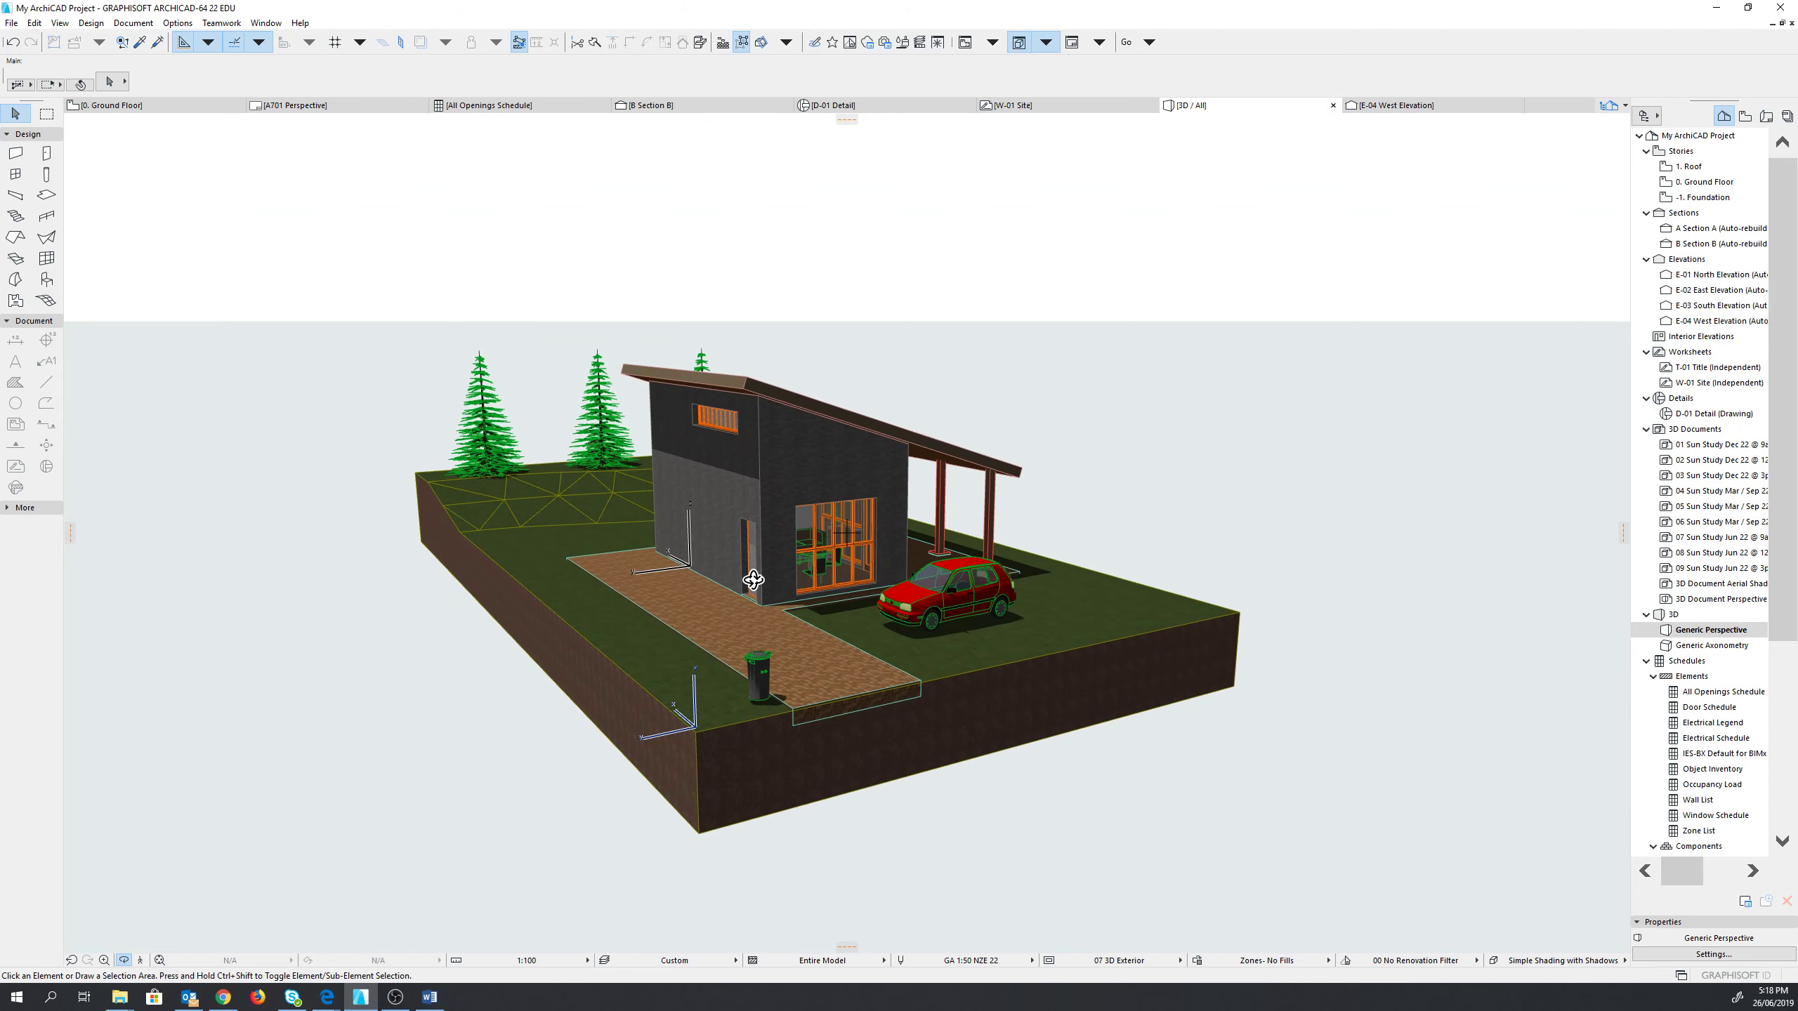
mouse_move(755, 581)
shift+middle_down()
mouse_move(766, 569)
mouse_move(730, 580)
mouse_move(755, 572)
shift+middle_up()
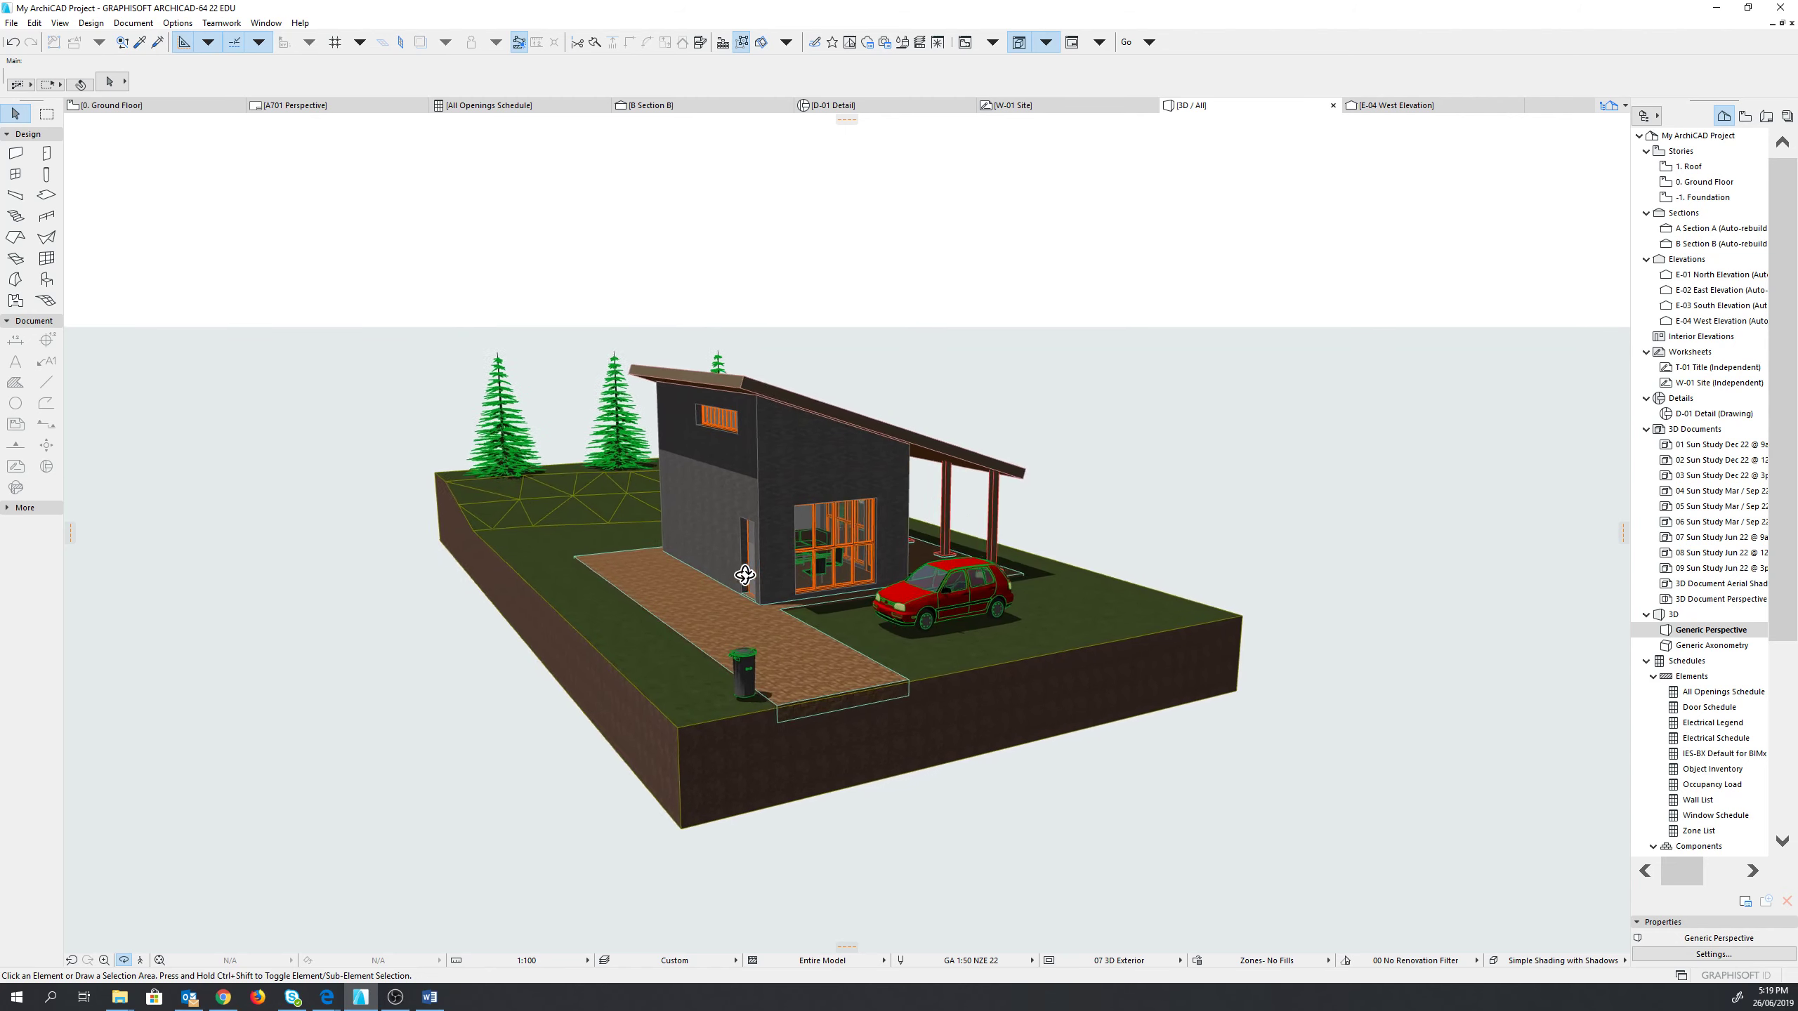
- Save the second view onto A701, place it below the first drawing, and select it
right_click(1225, 458)
click(1347, 640)
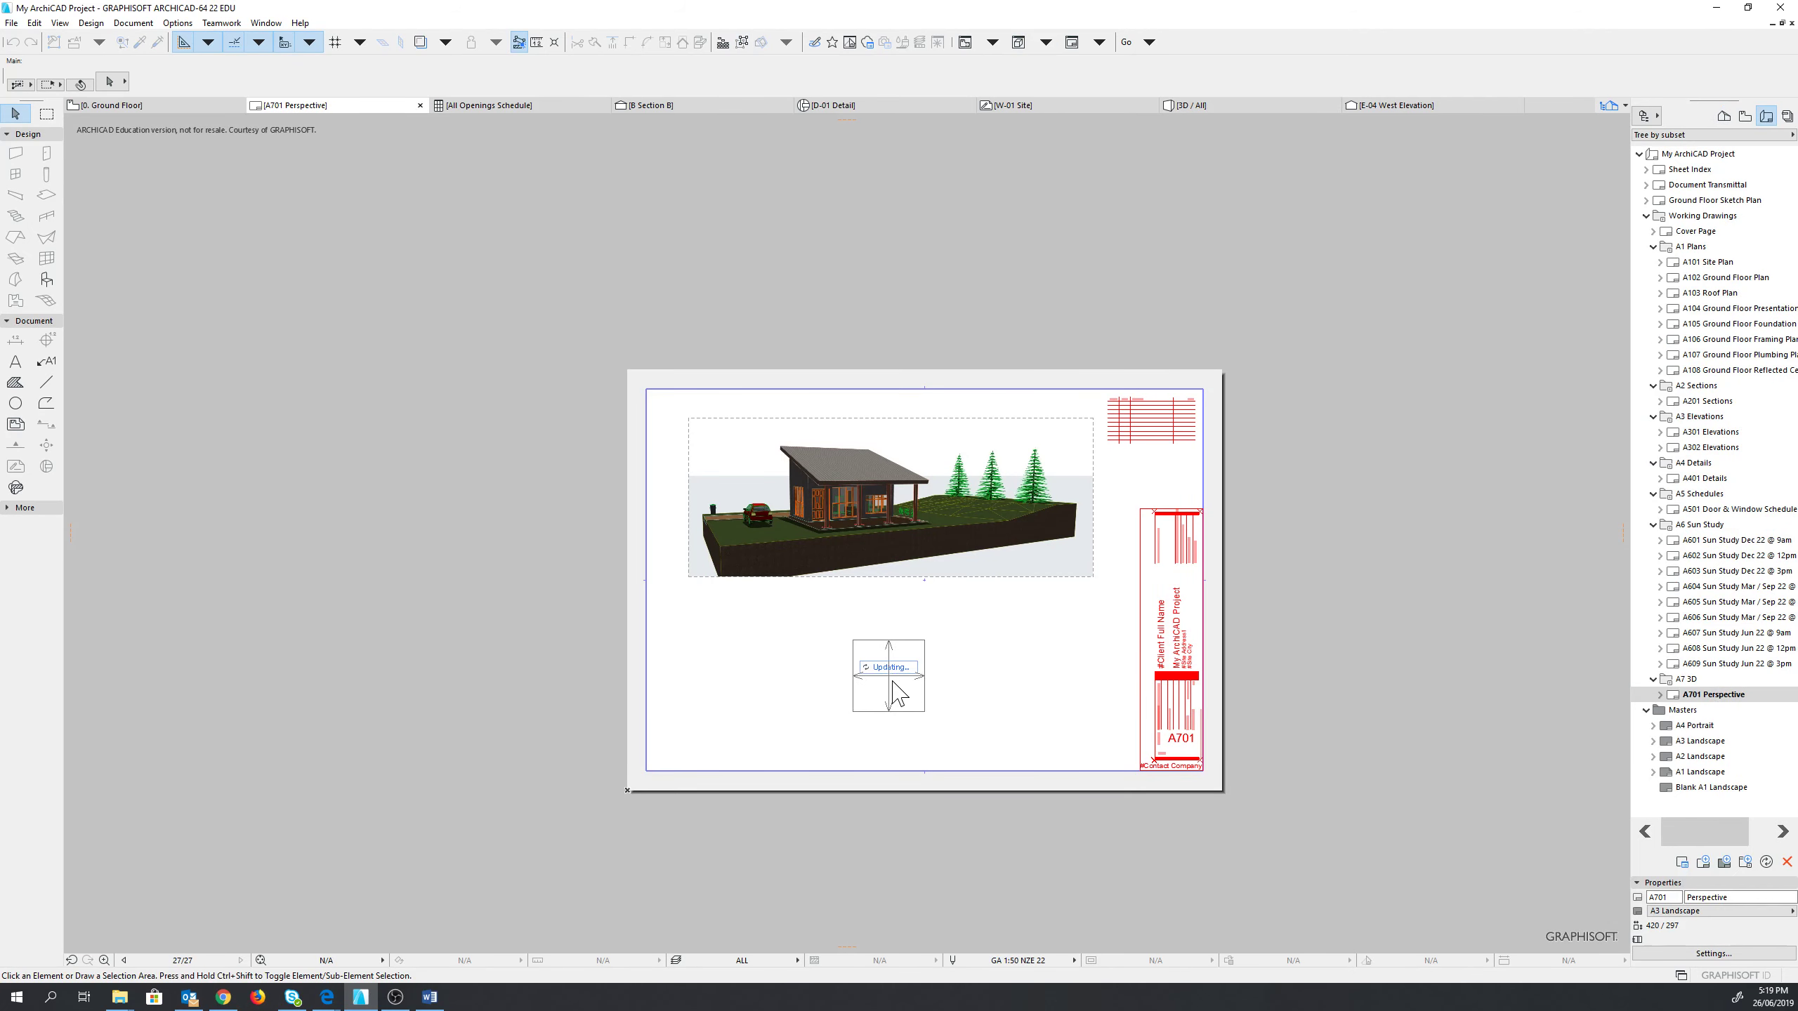
click(889, 677)
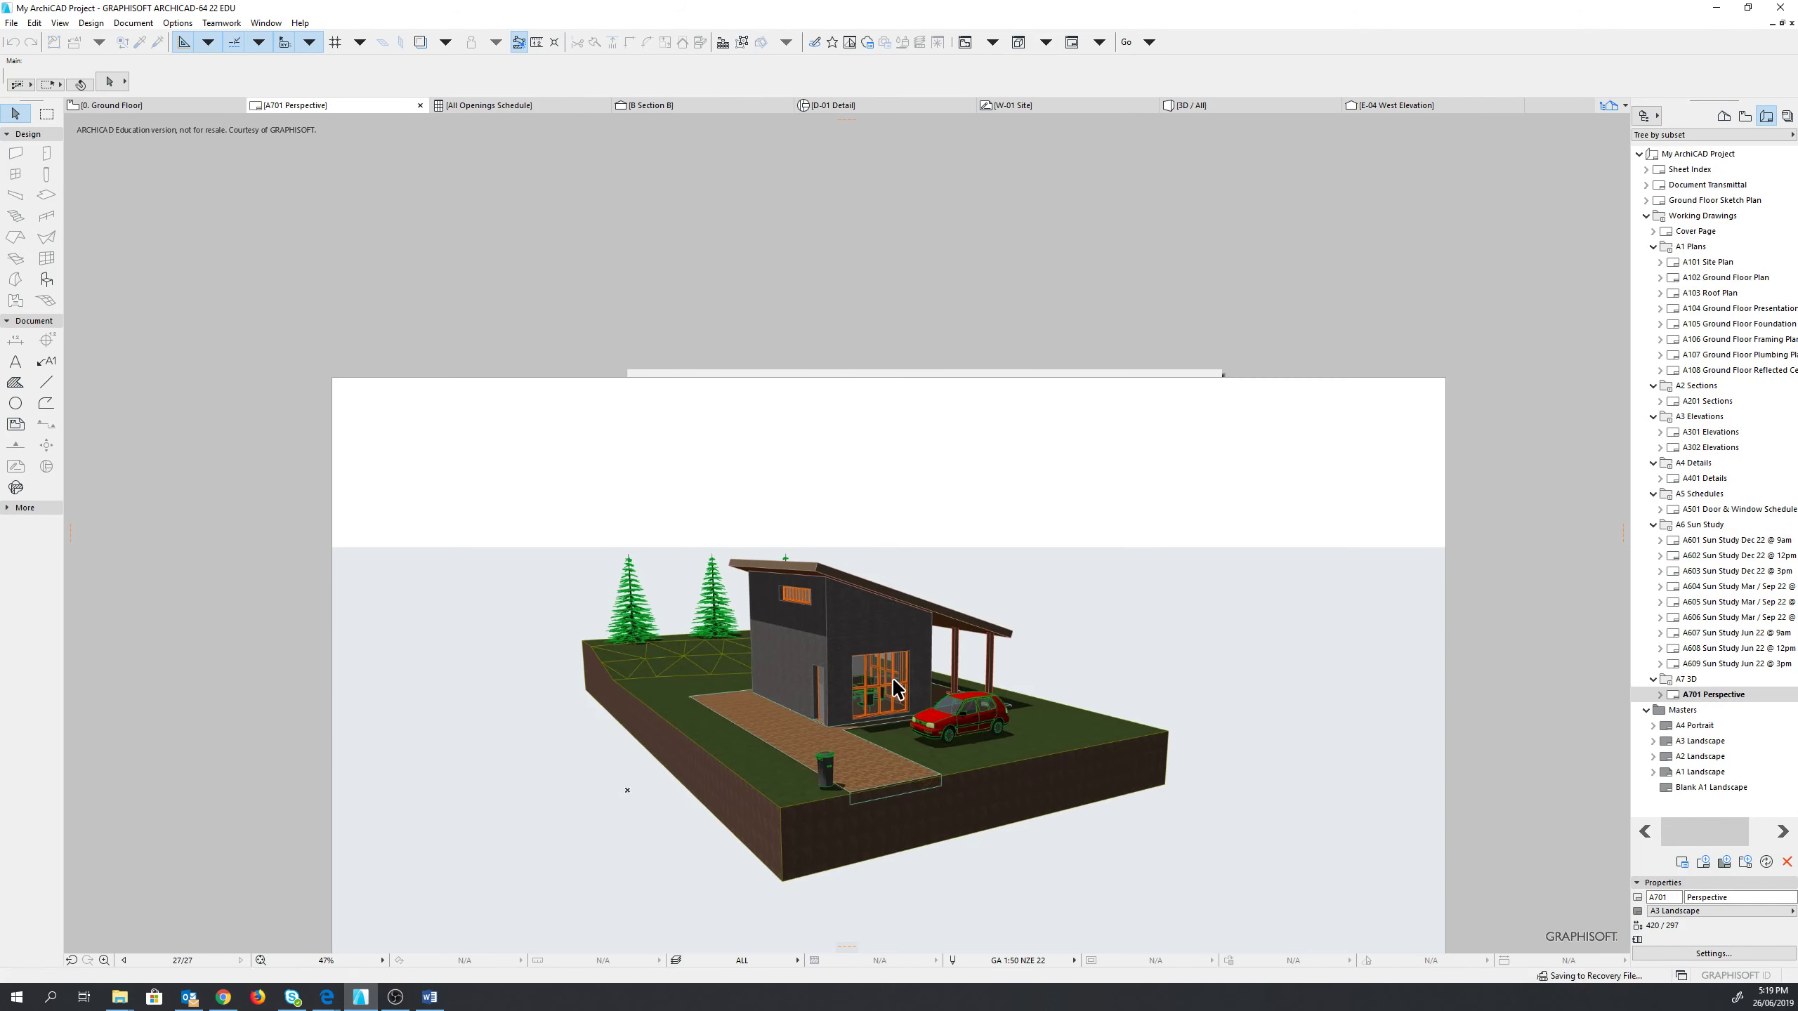
click(1441, 377)
scroll(1209, 453, down, 4)
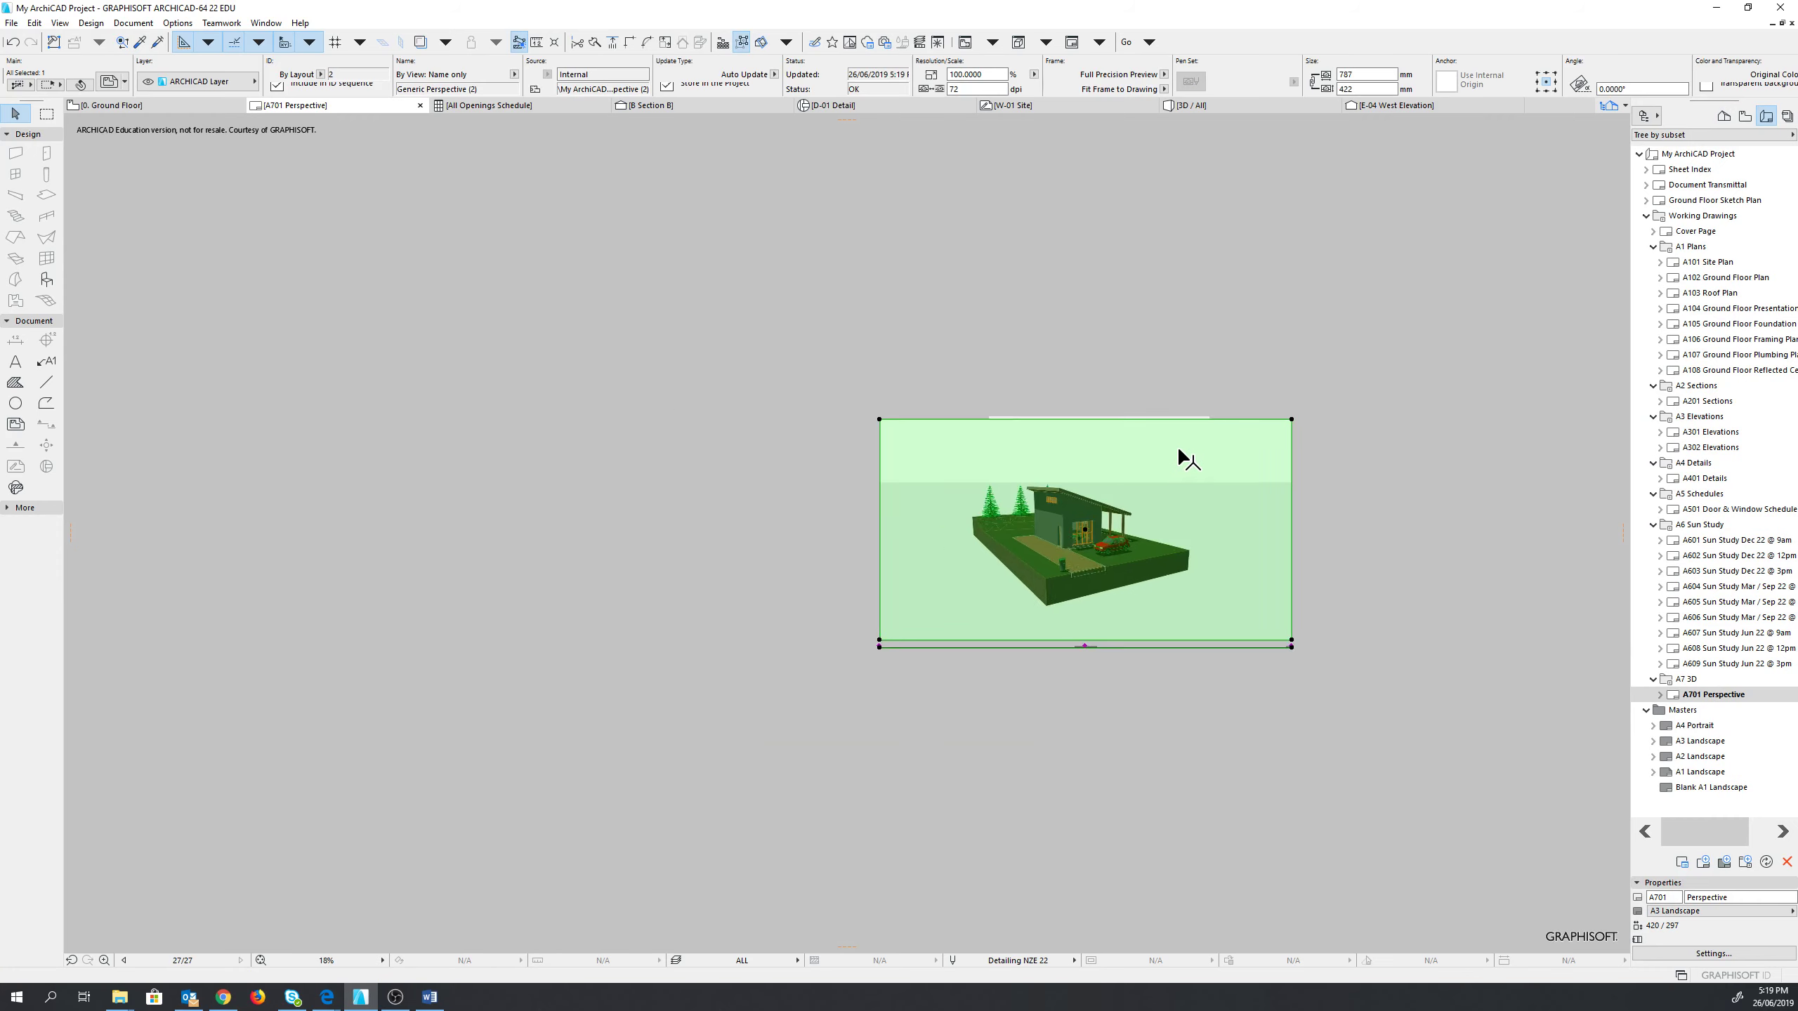
scroll(1178, 445, up, 2)
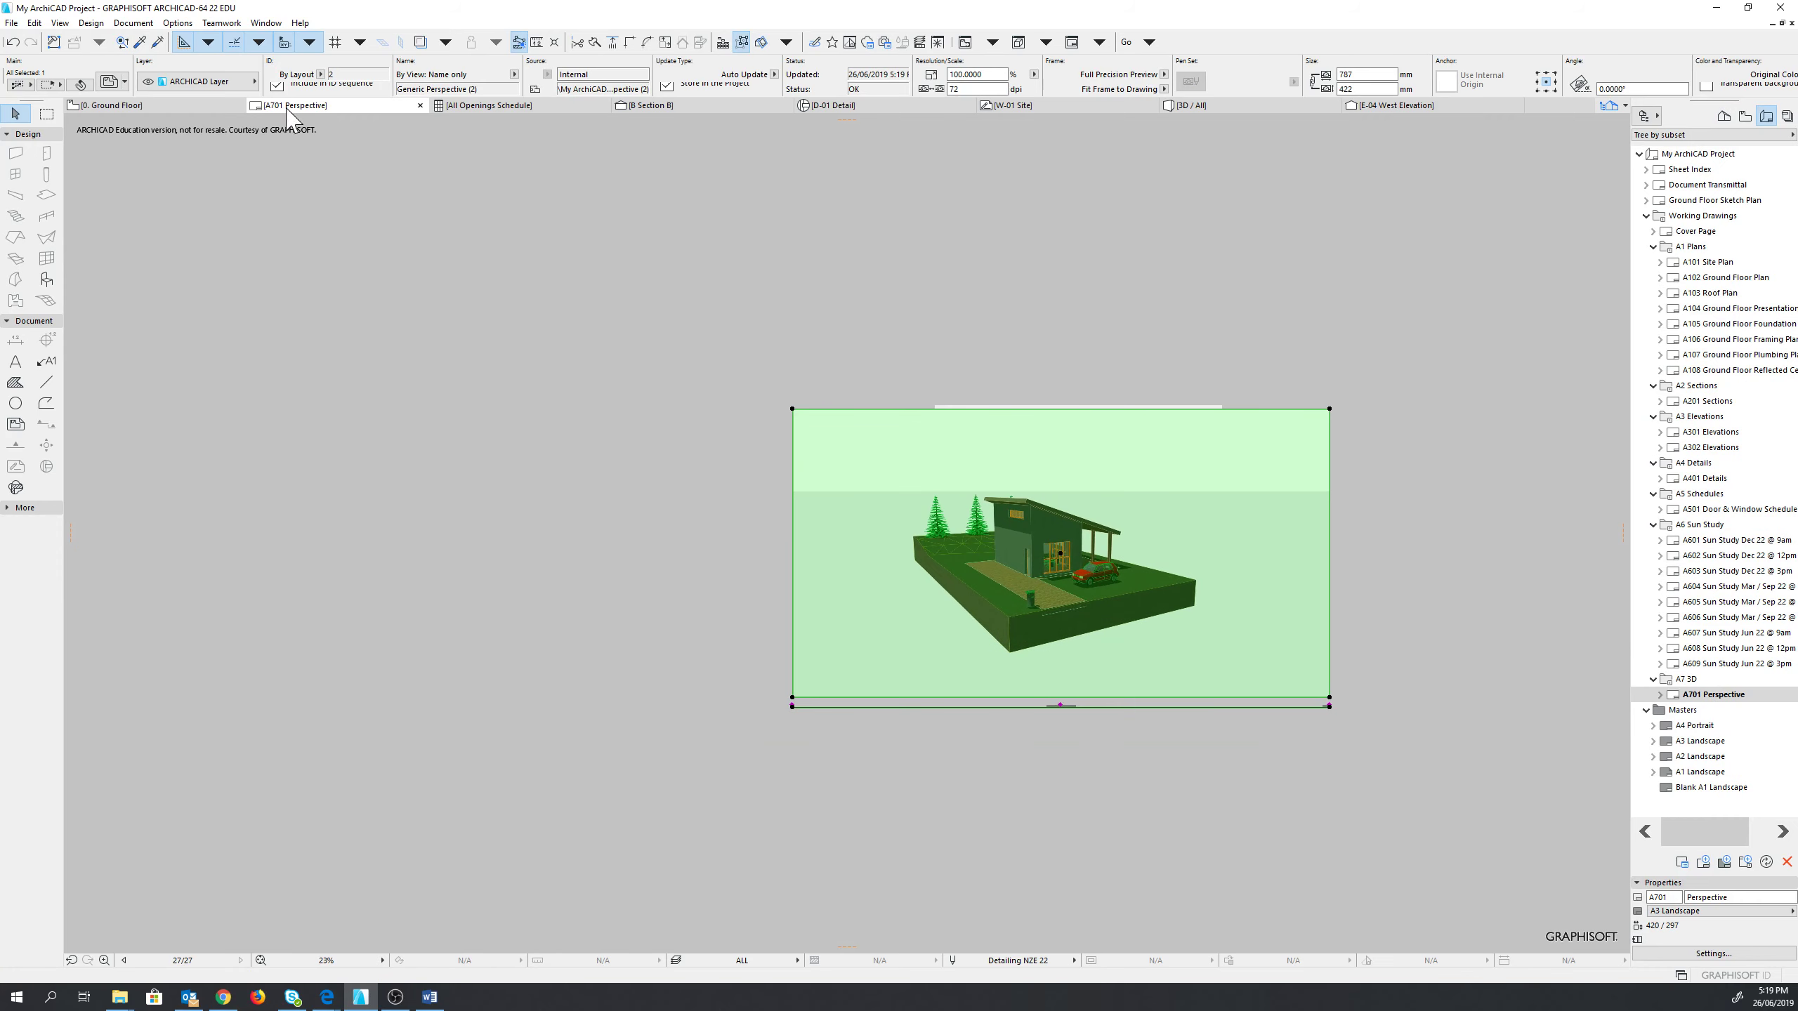
- Give the second drawing No Title and a 45% magnification in its settings
click(113, 83)
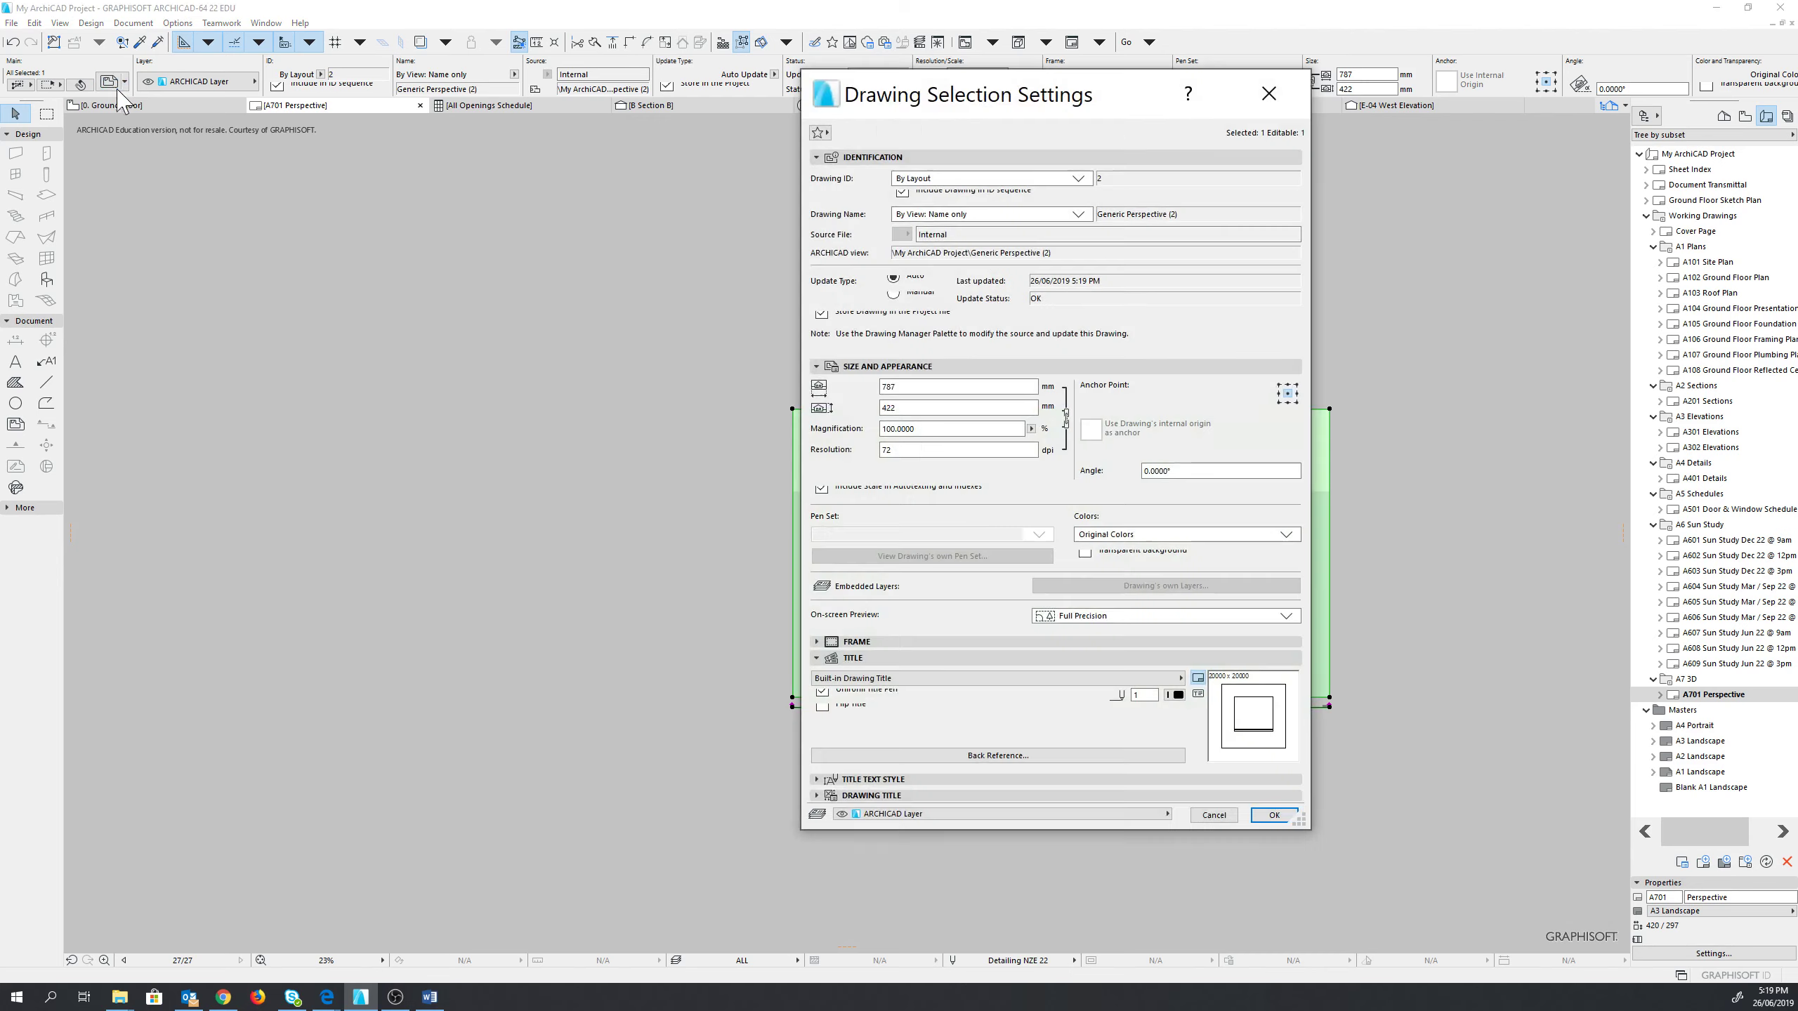
click(984, 679)
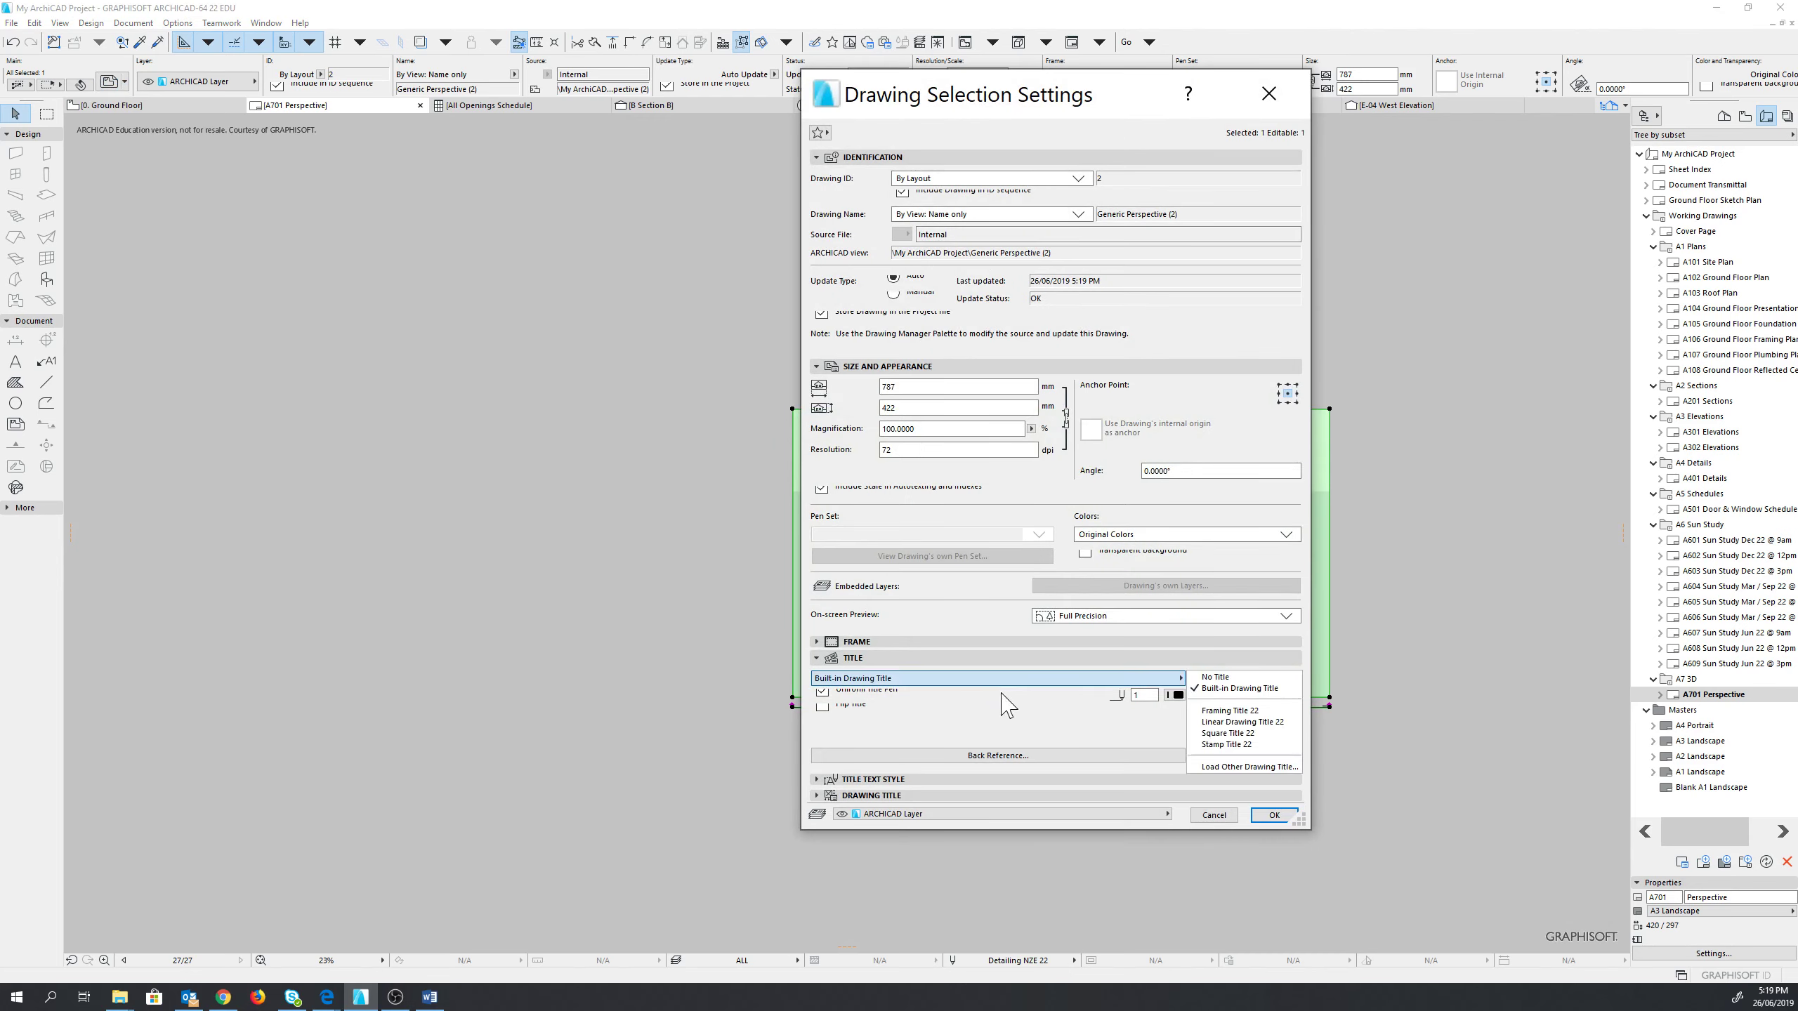
click(1217, 677)
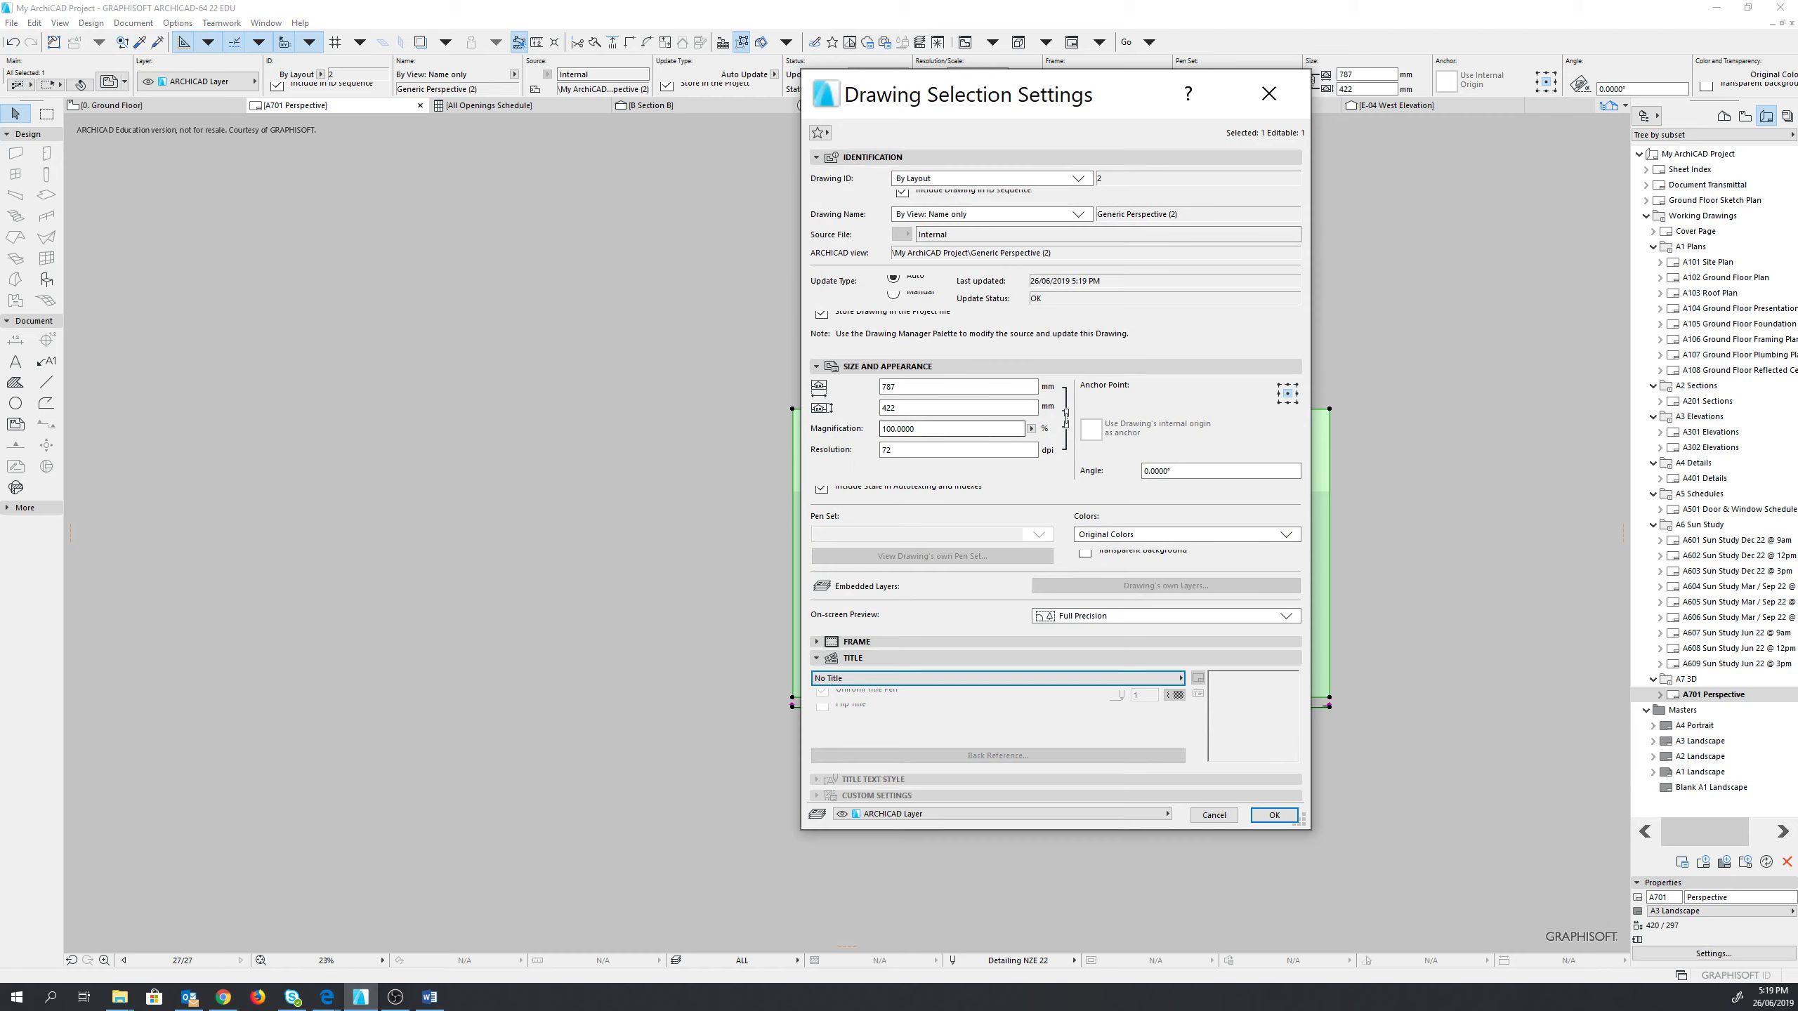
double_click(927, 429)
text(45)
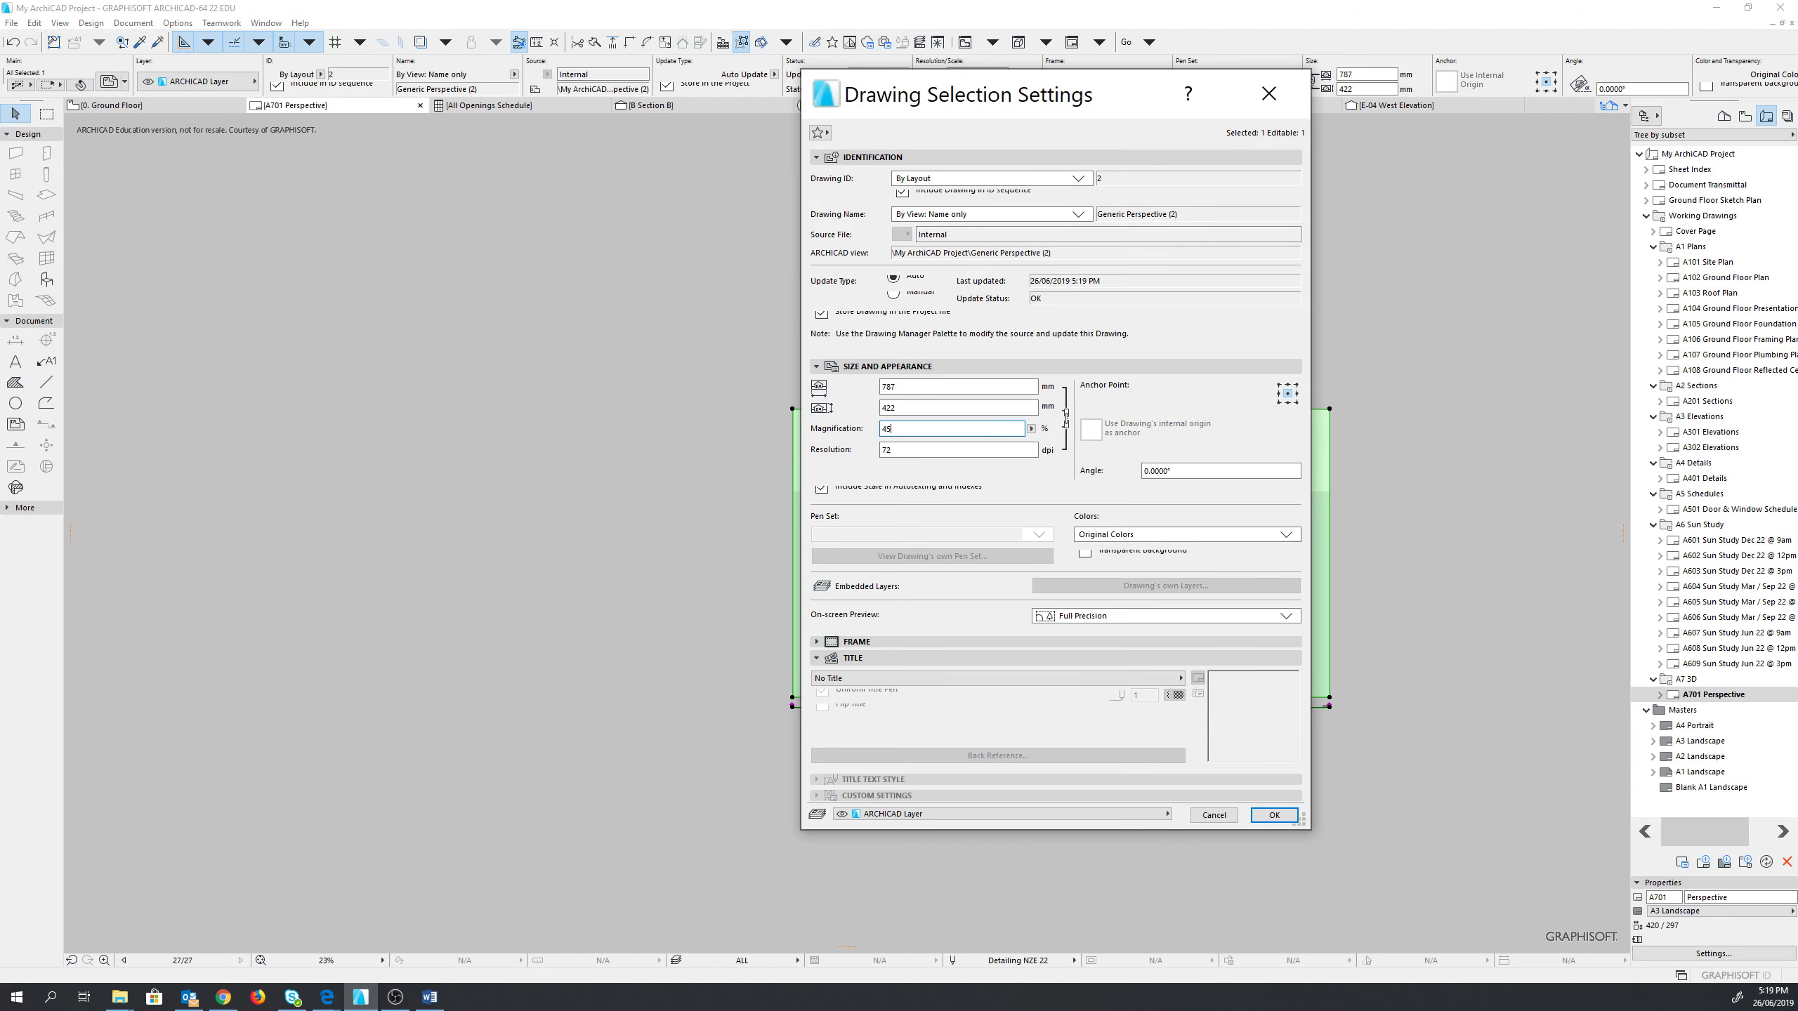
key(Tab)
- Apply the settings, then crop the lower drawing's top, left, right and bottom edges toward the house
click(1273, 816)
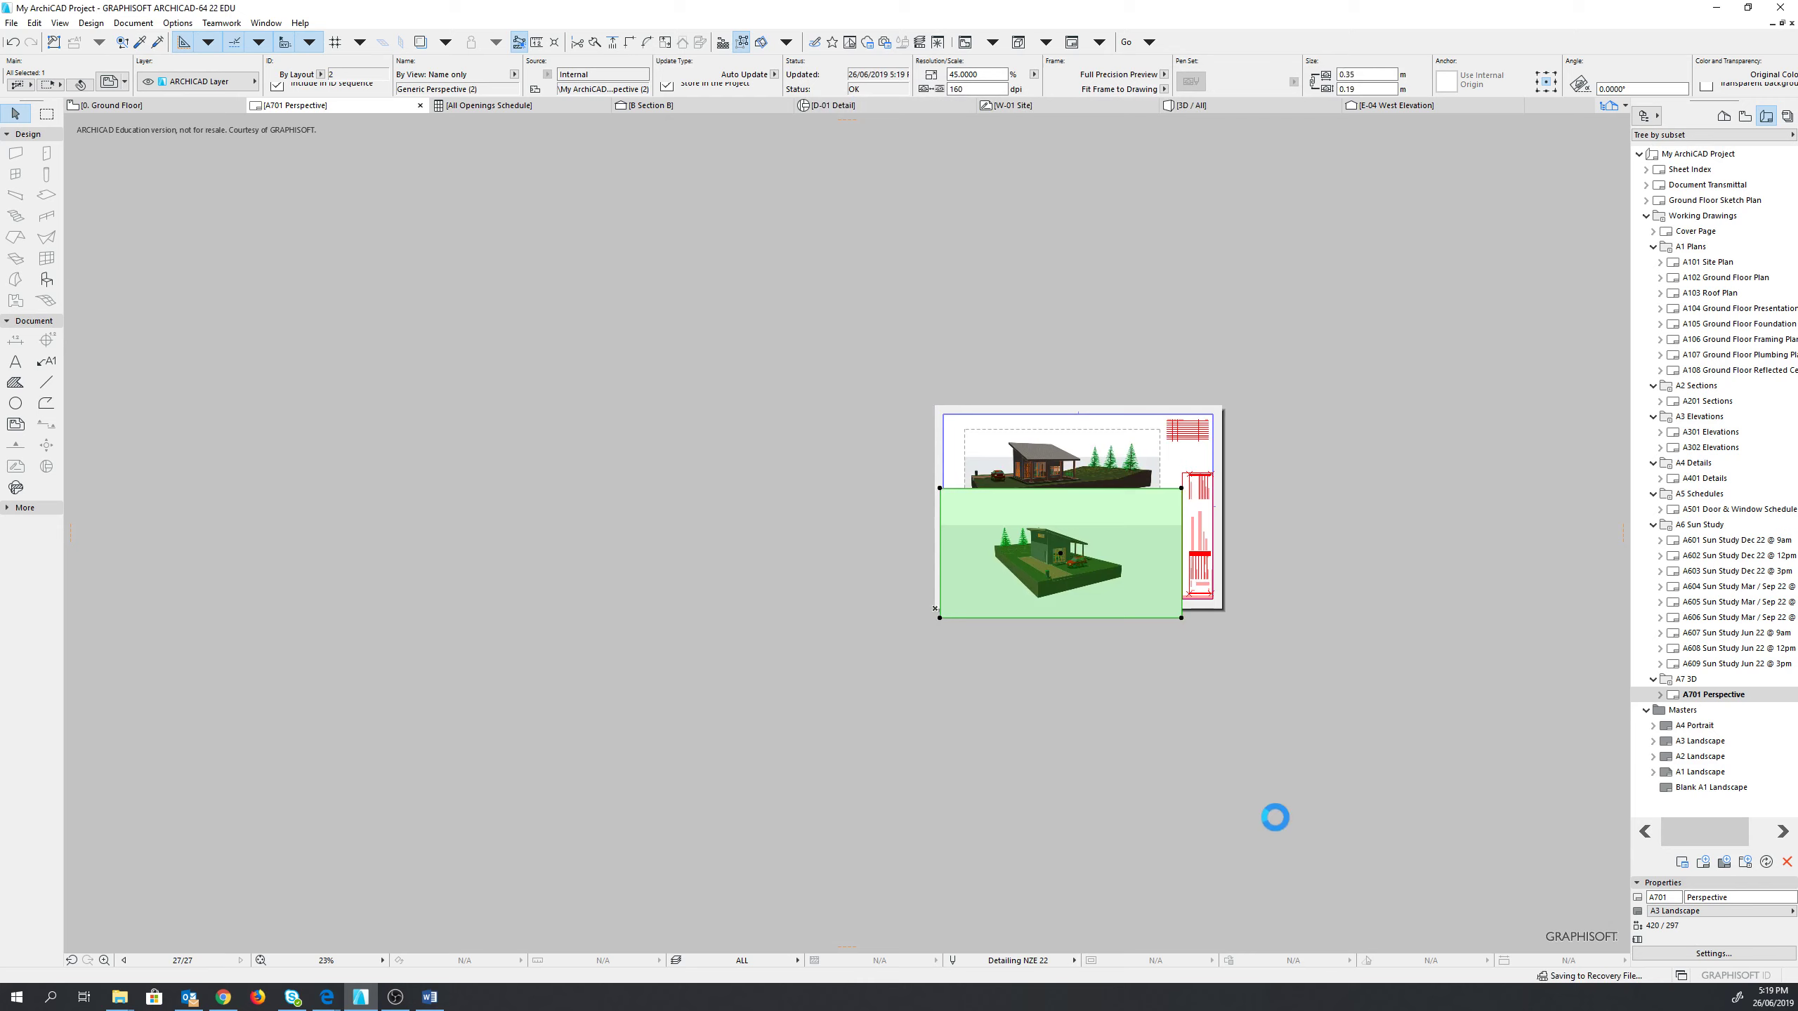
scroll(1167, 510, up, 2)
scroll(1105, 520, up, 2)
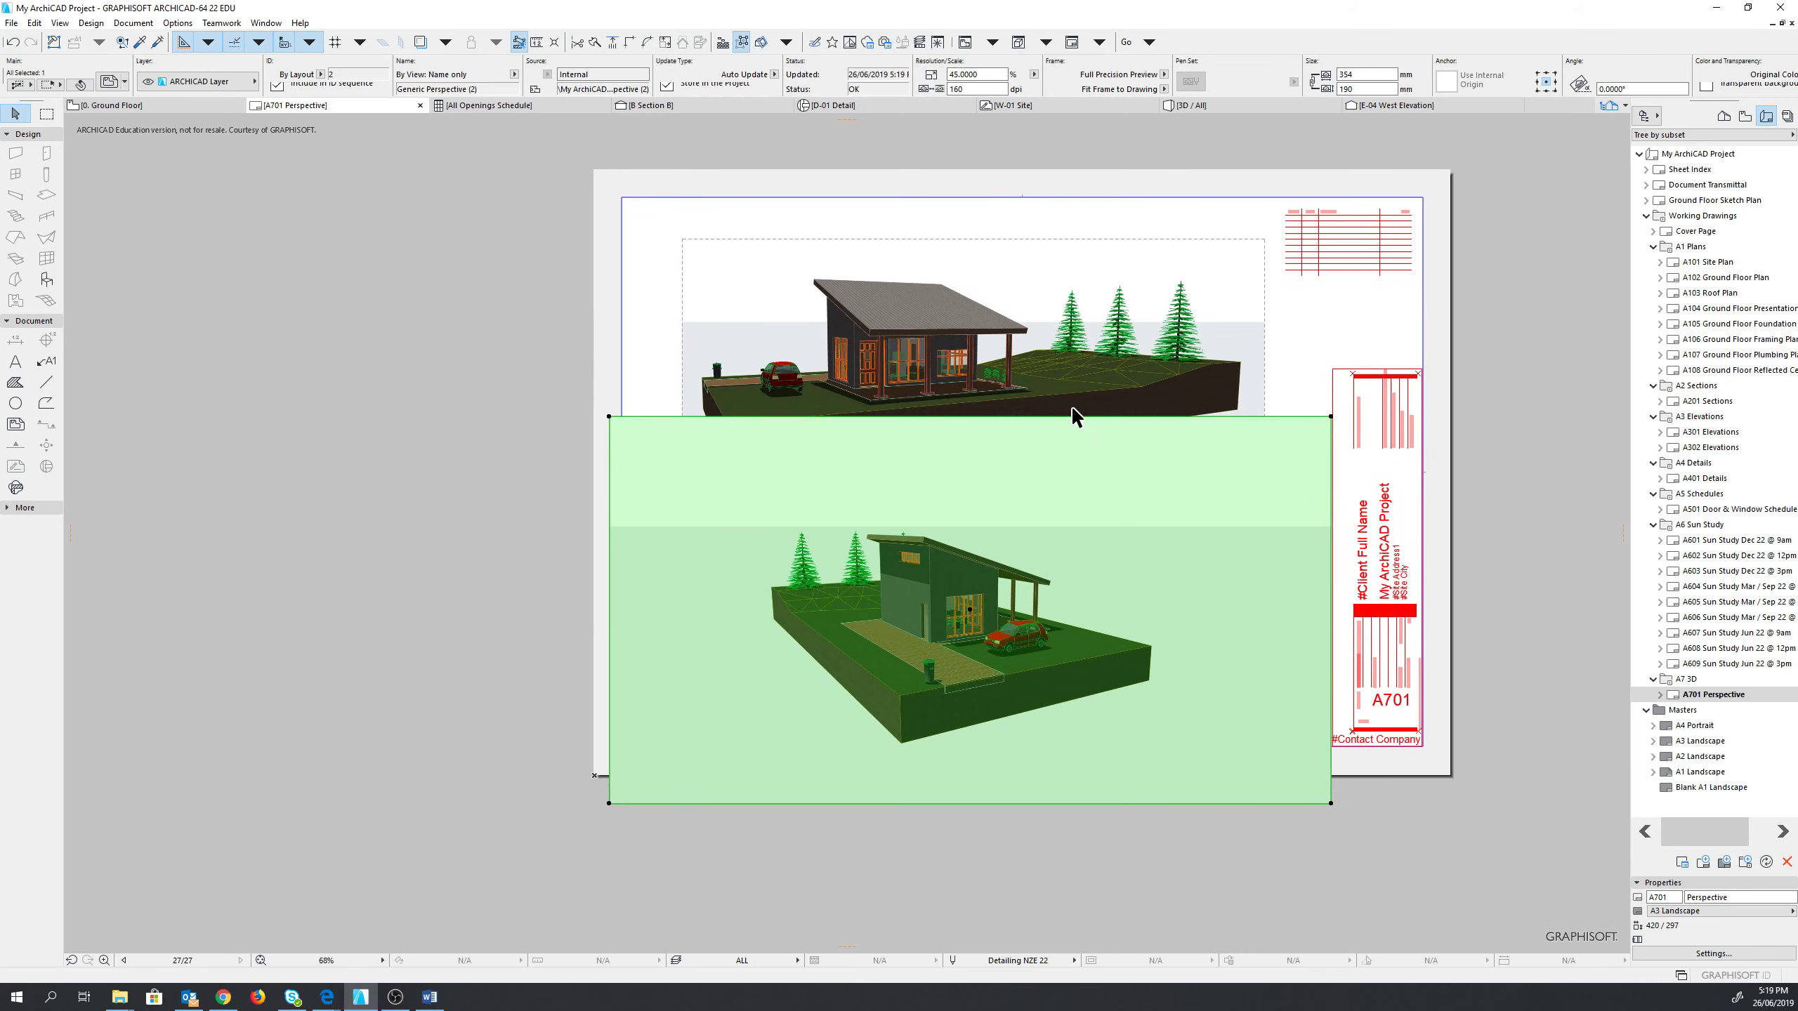
click(1044, 416)
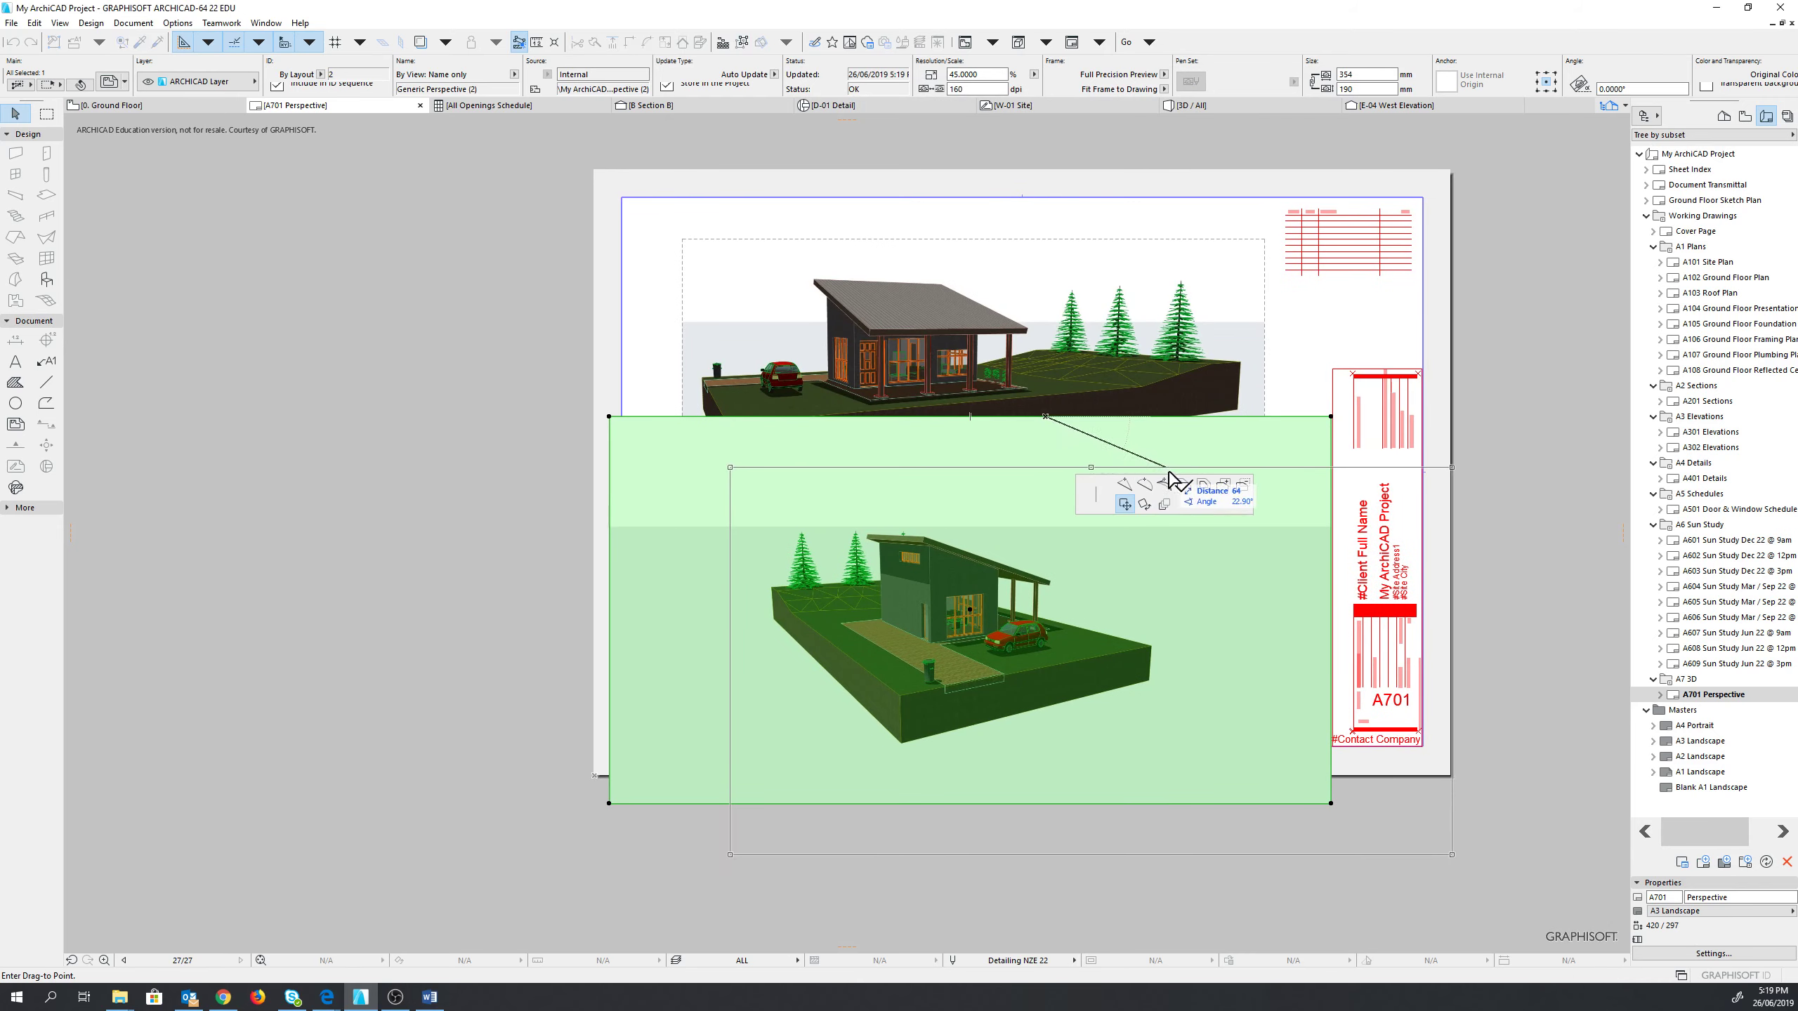
click(931, 488)
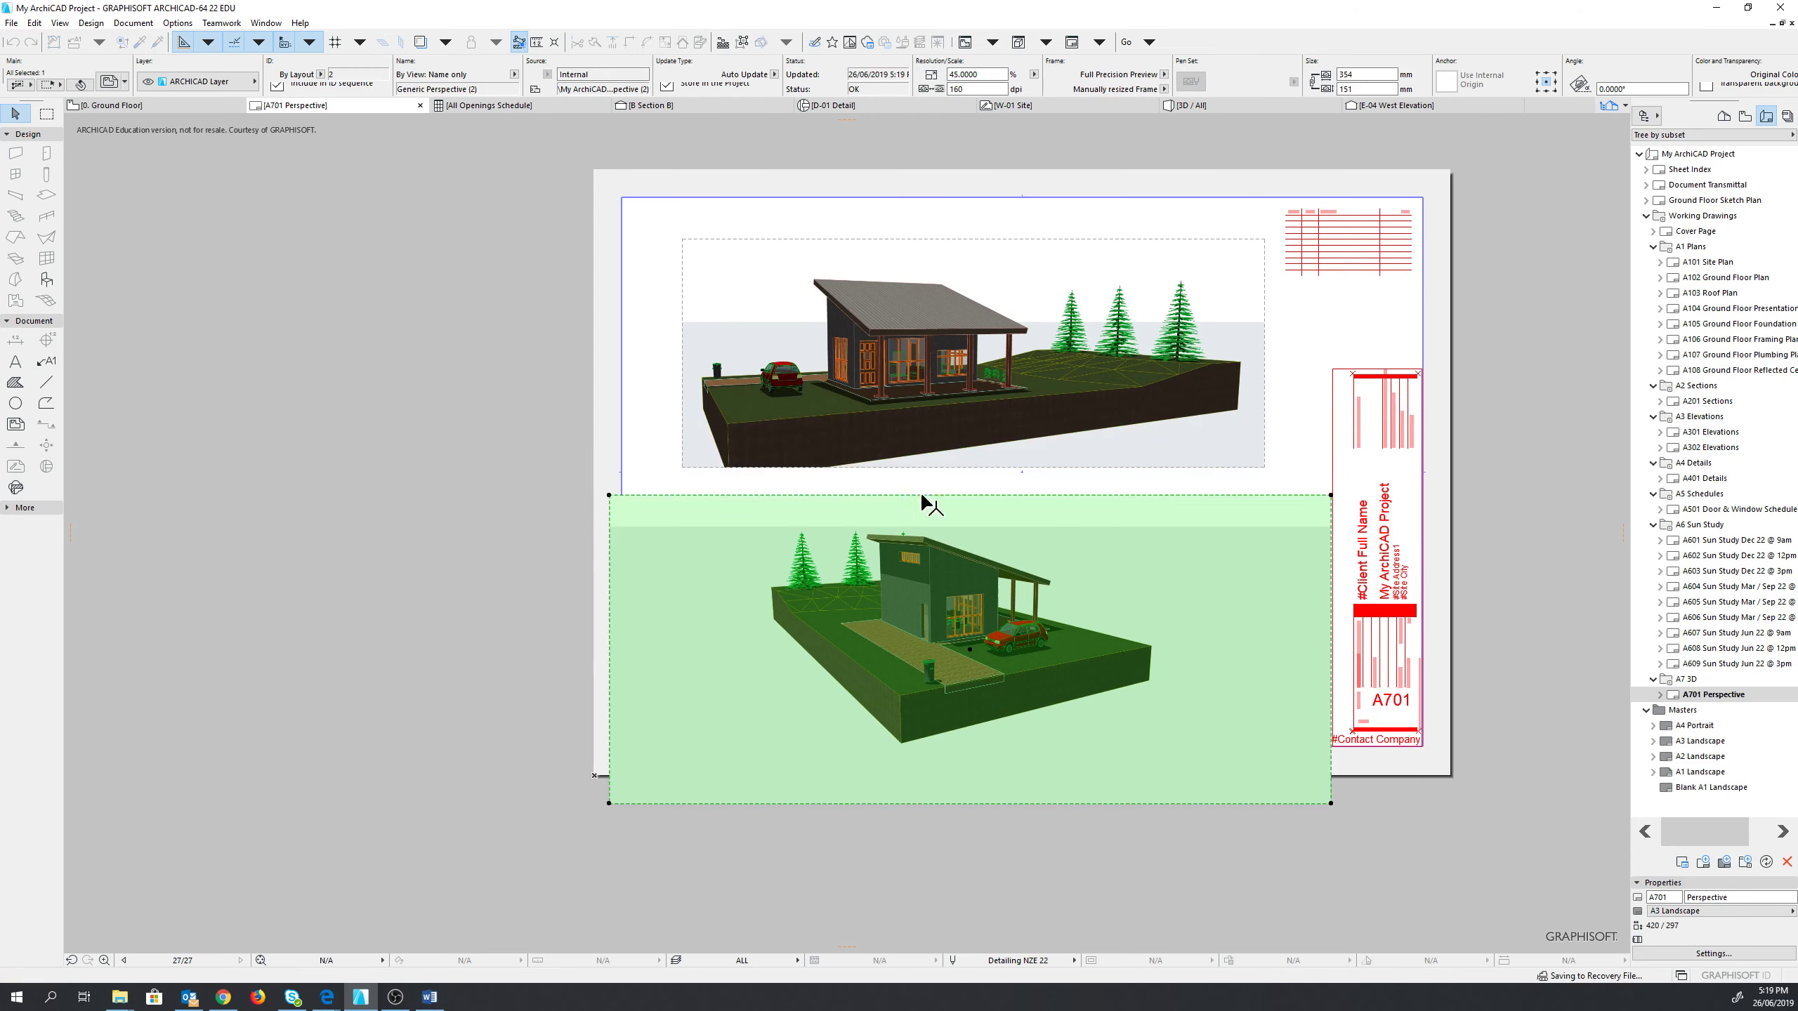
click(610, 717)
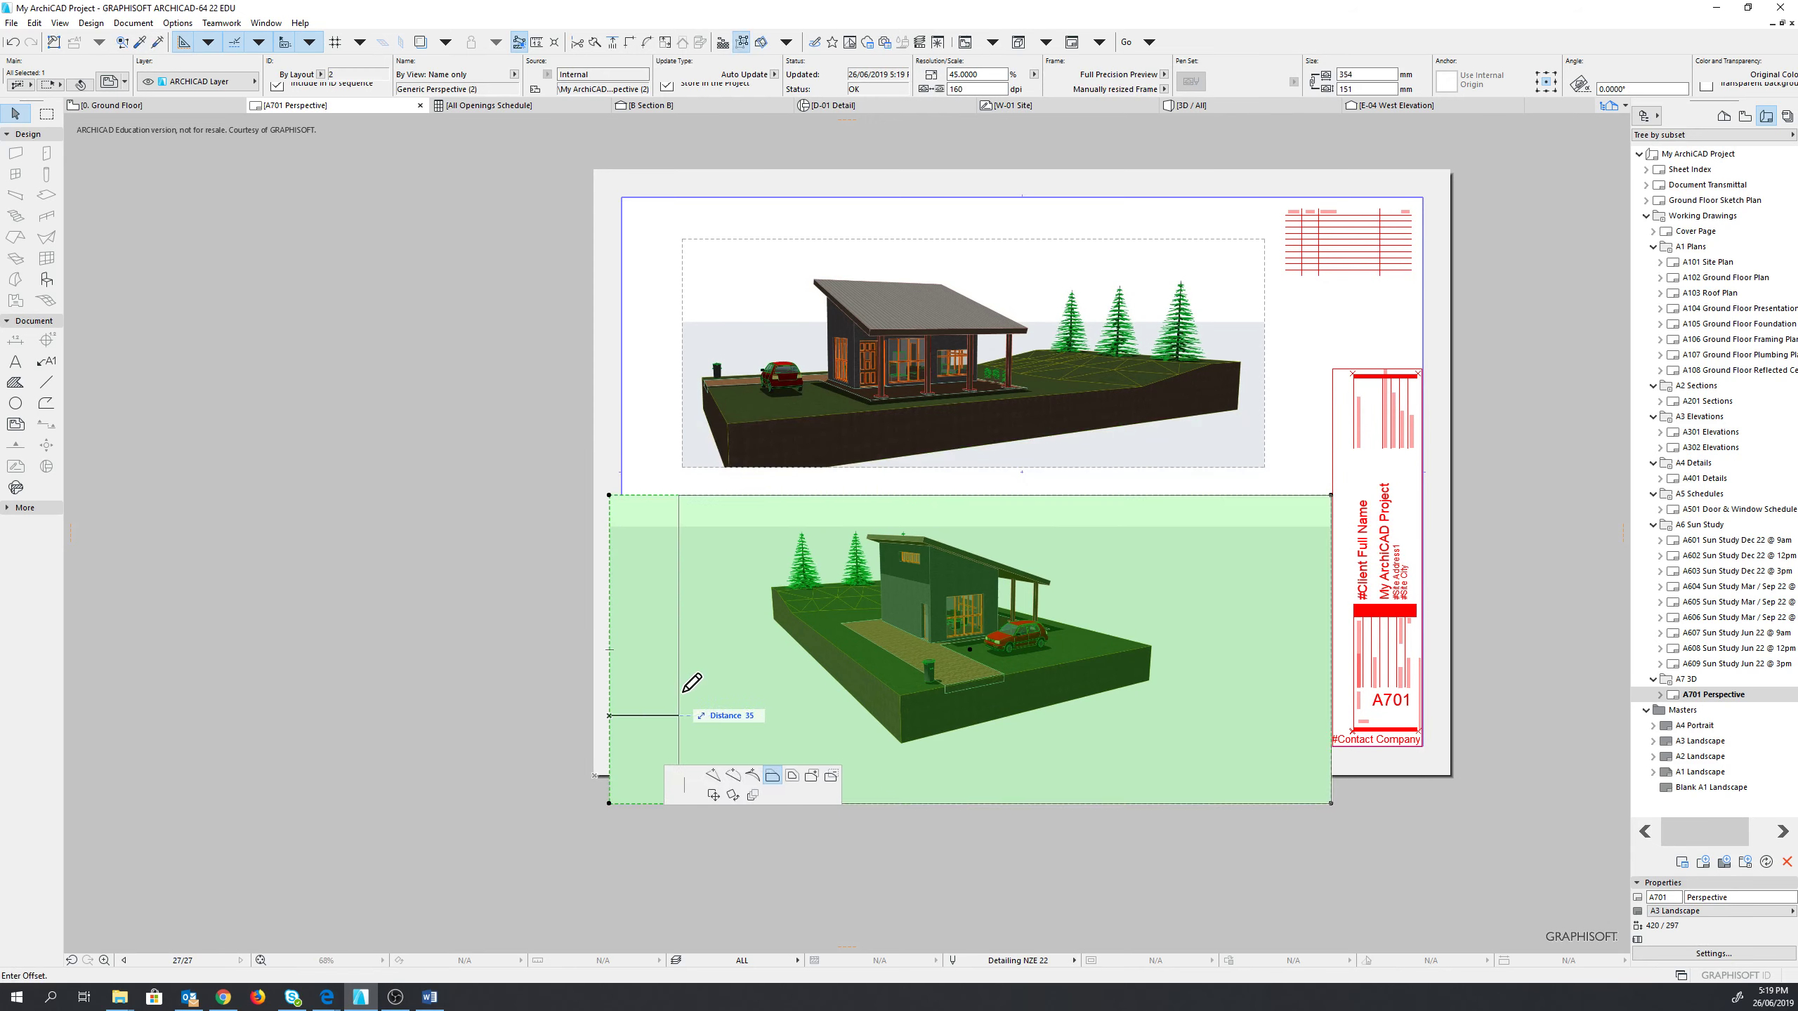
click(720, 669)
click(1336, 654)
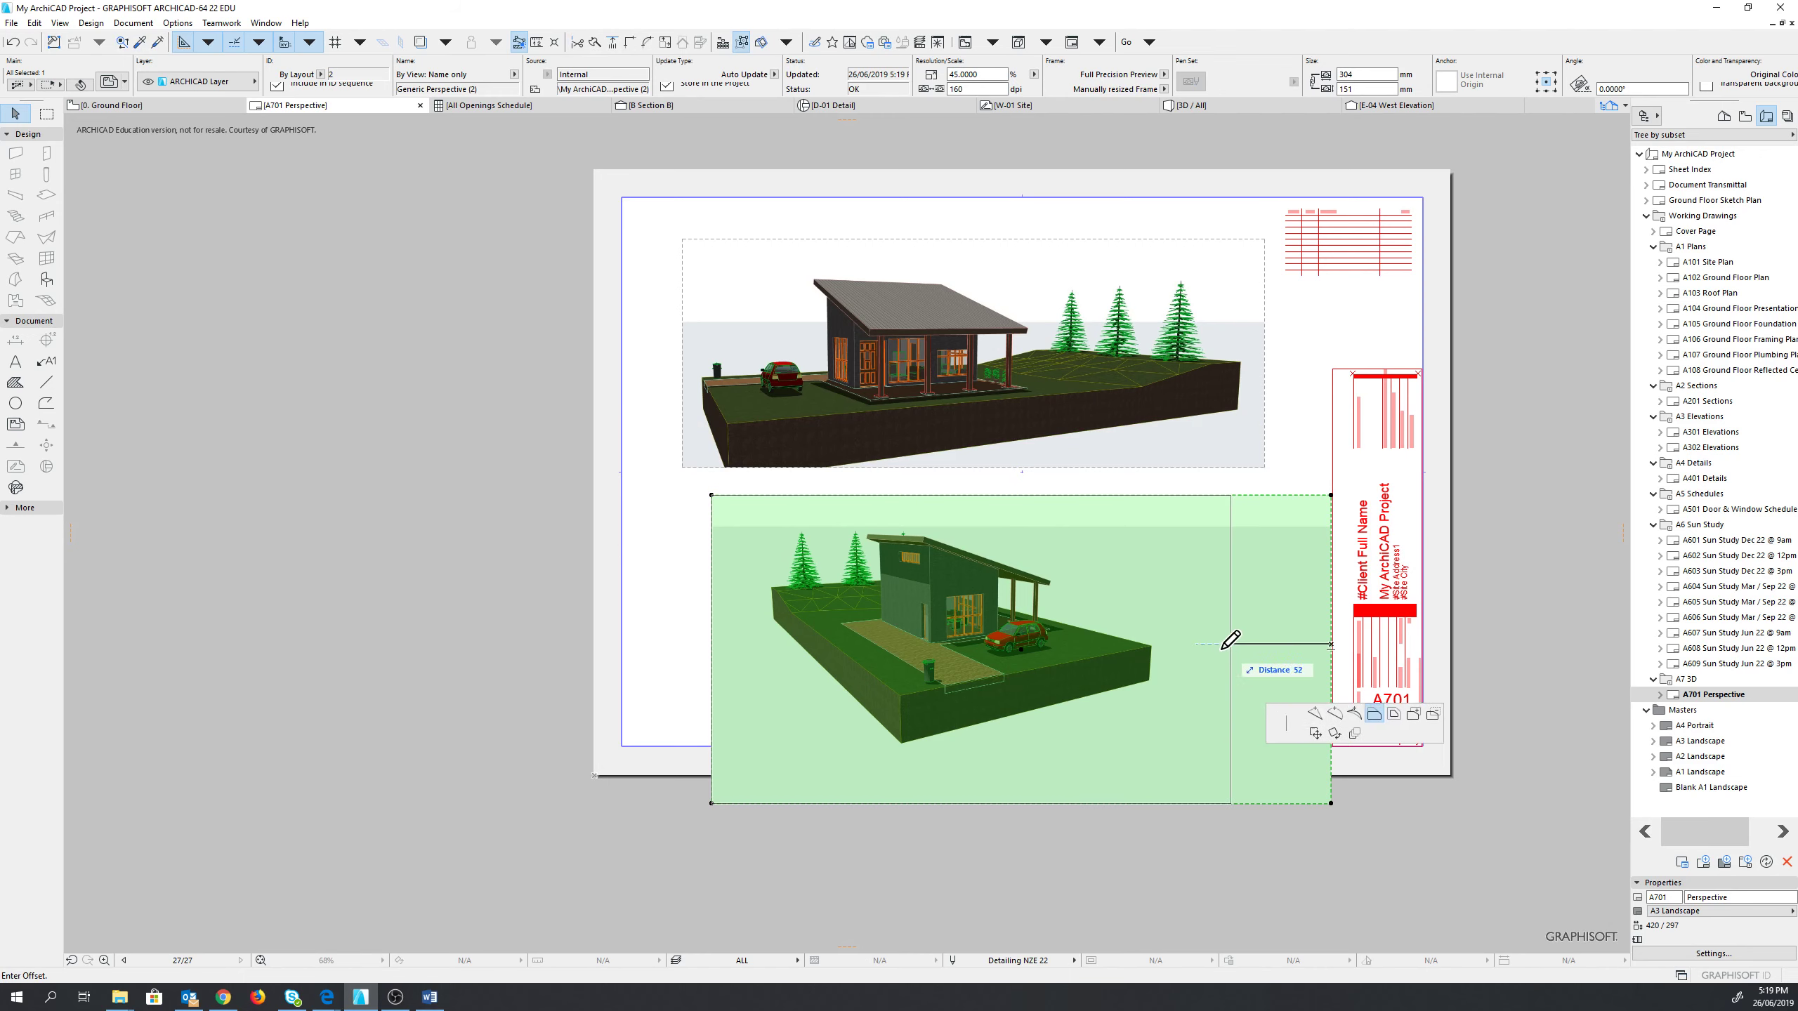
click(1222, 641)
click(1058, 802)
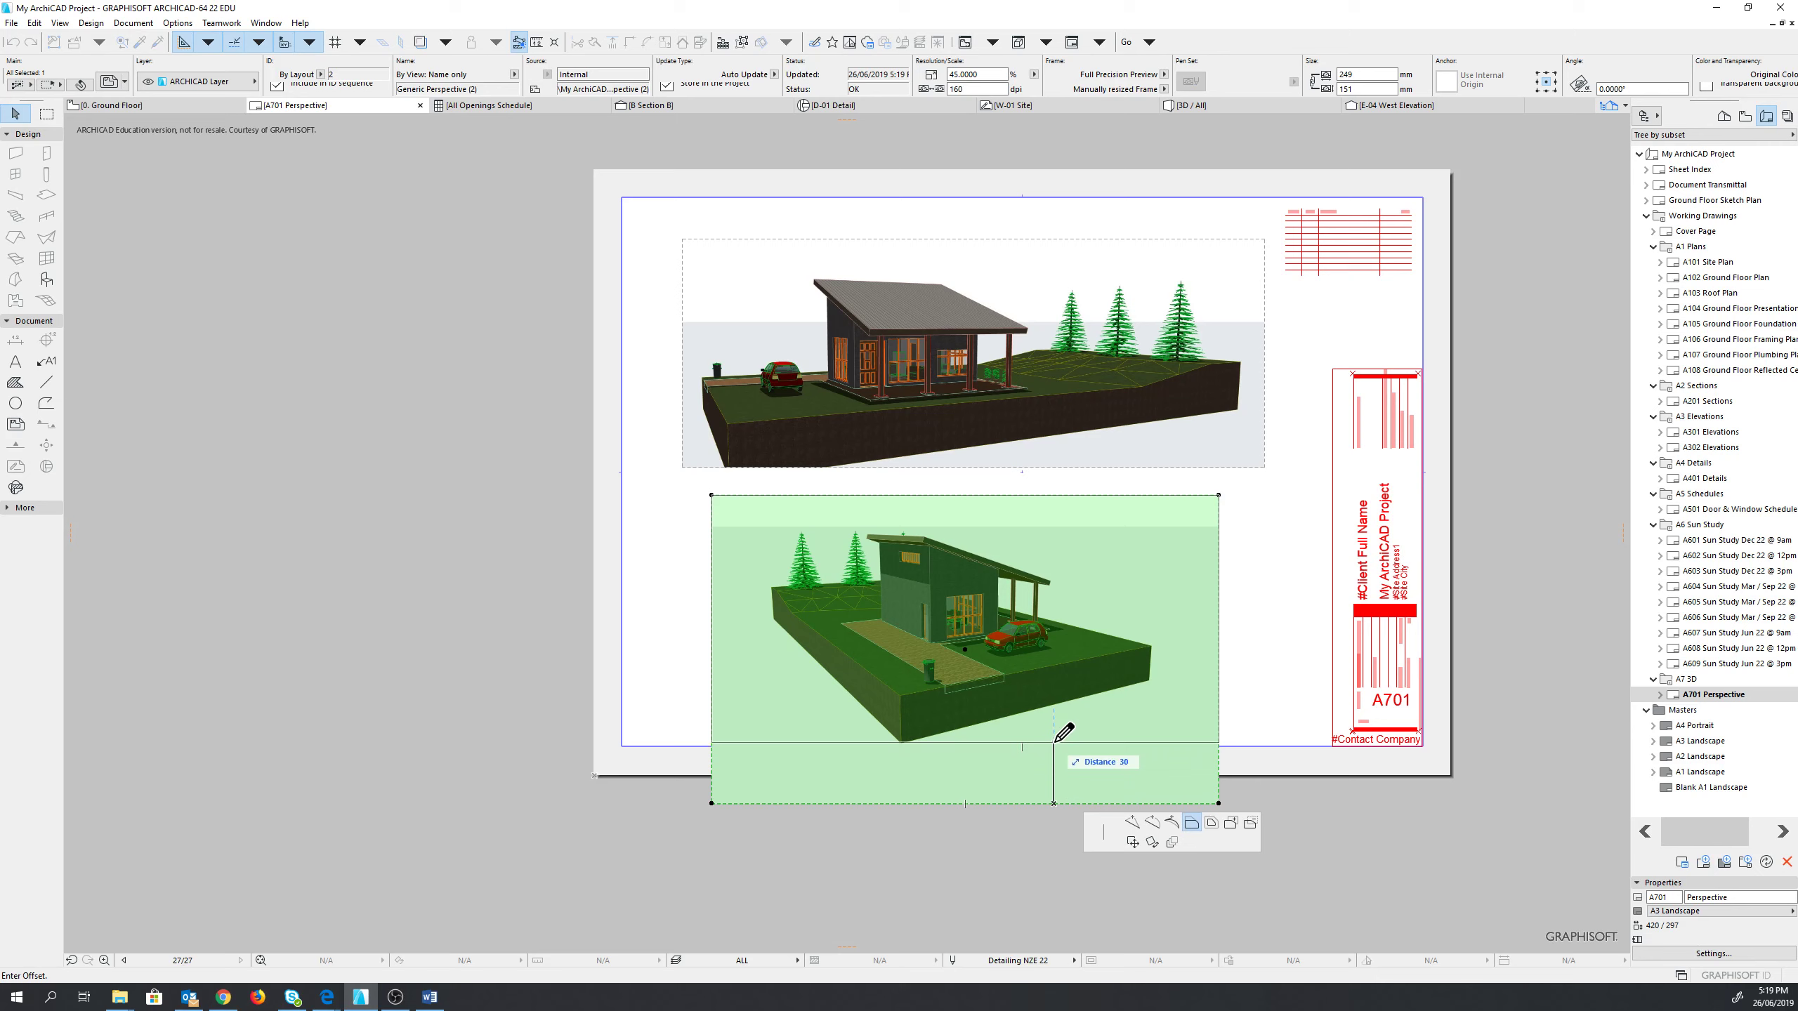
click(1068, 717)
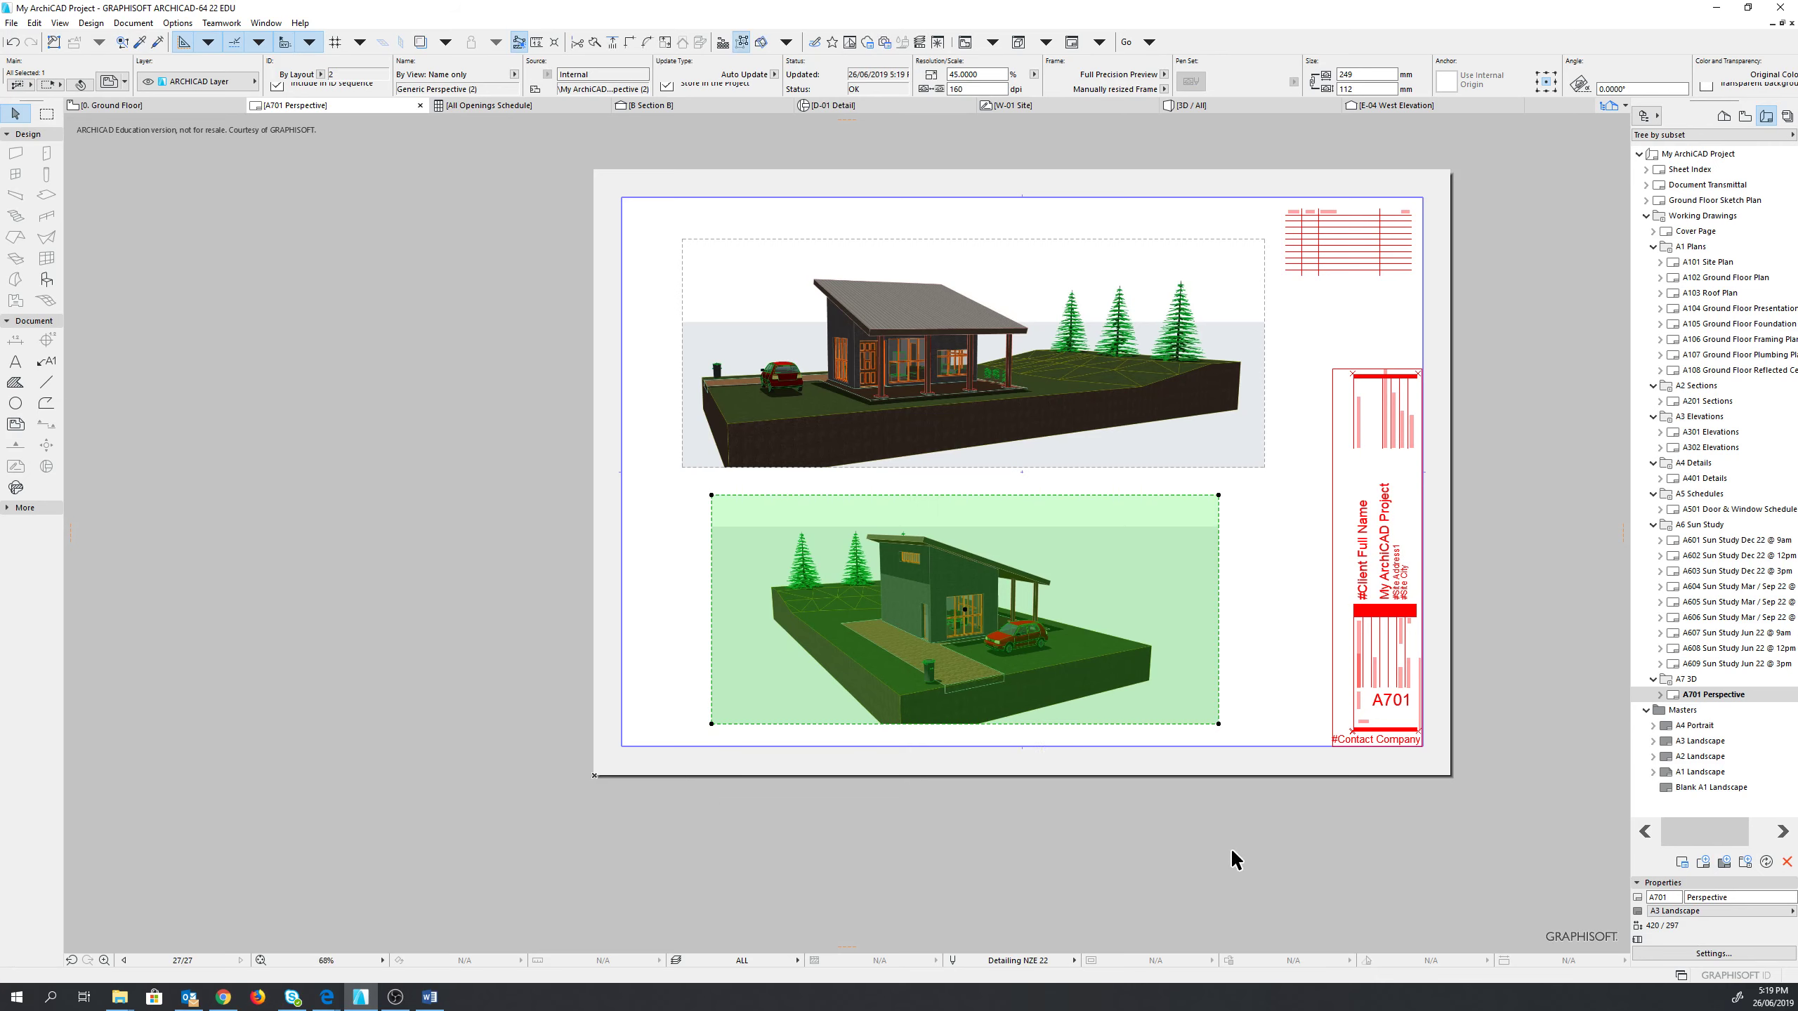
- Nudge the lower drawing slightly right and down beneath the first, then deselect it
click(1282, 658)
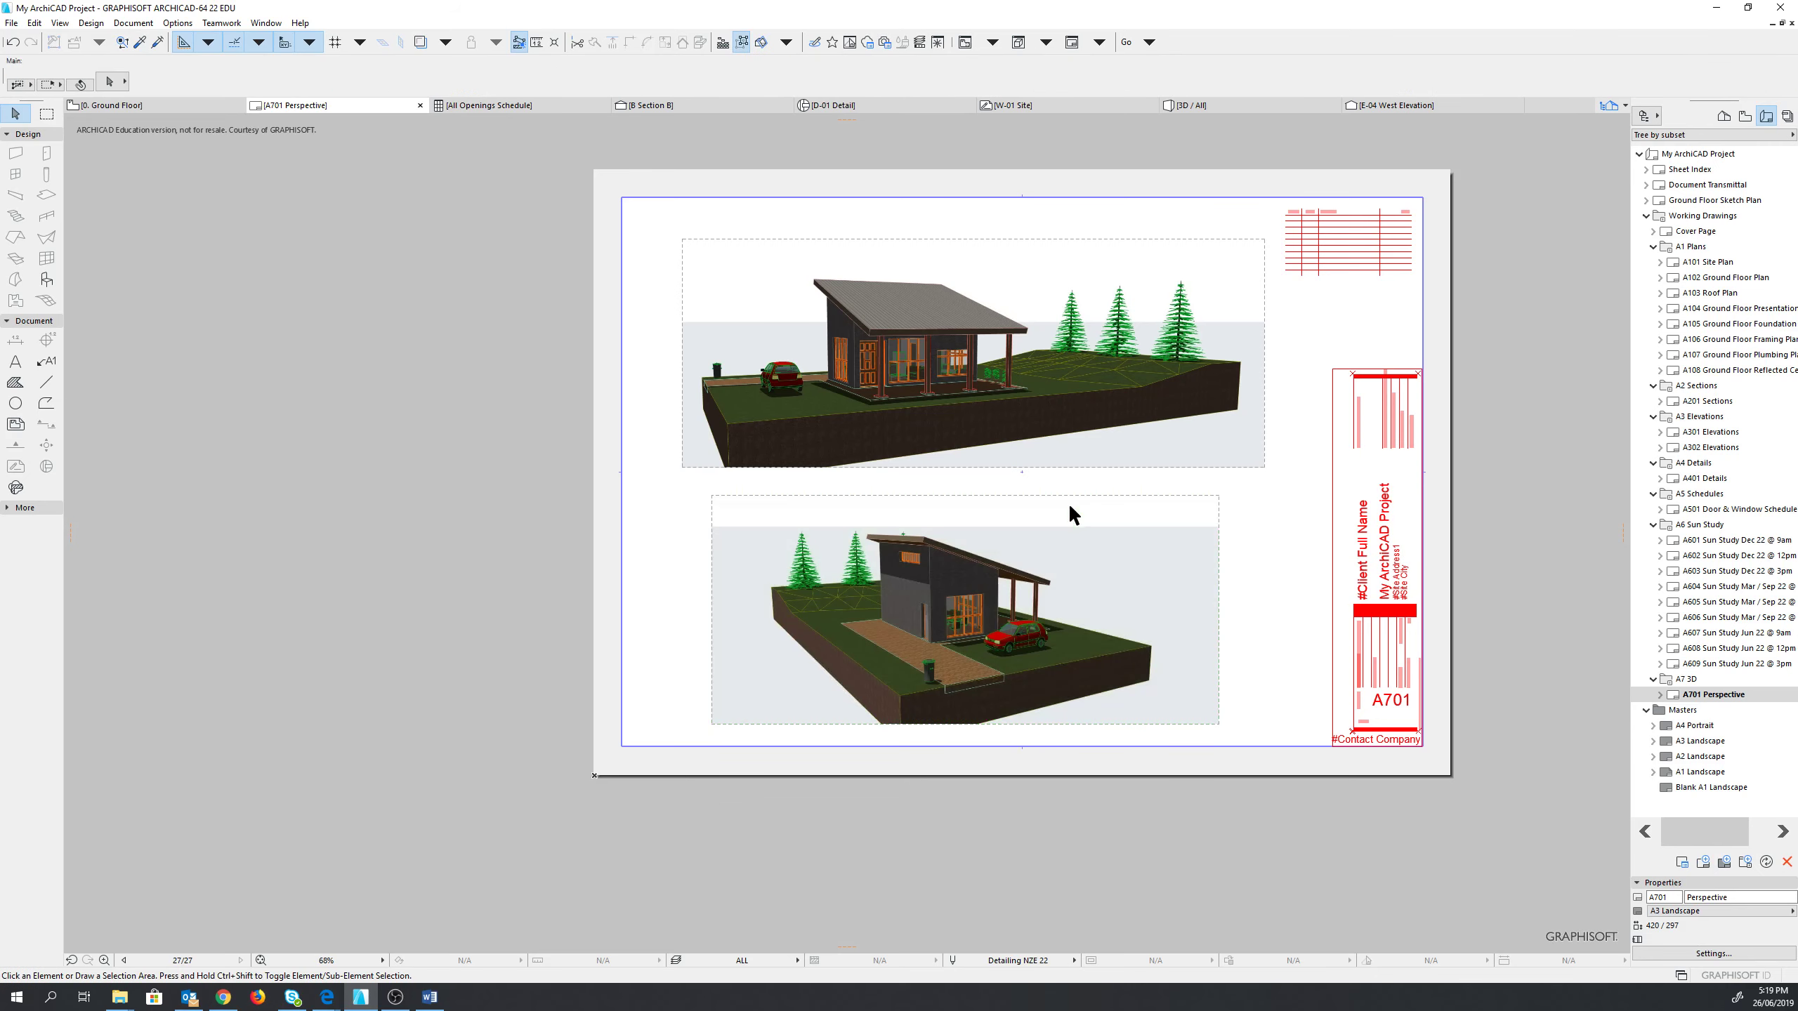
click(1071, 492)
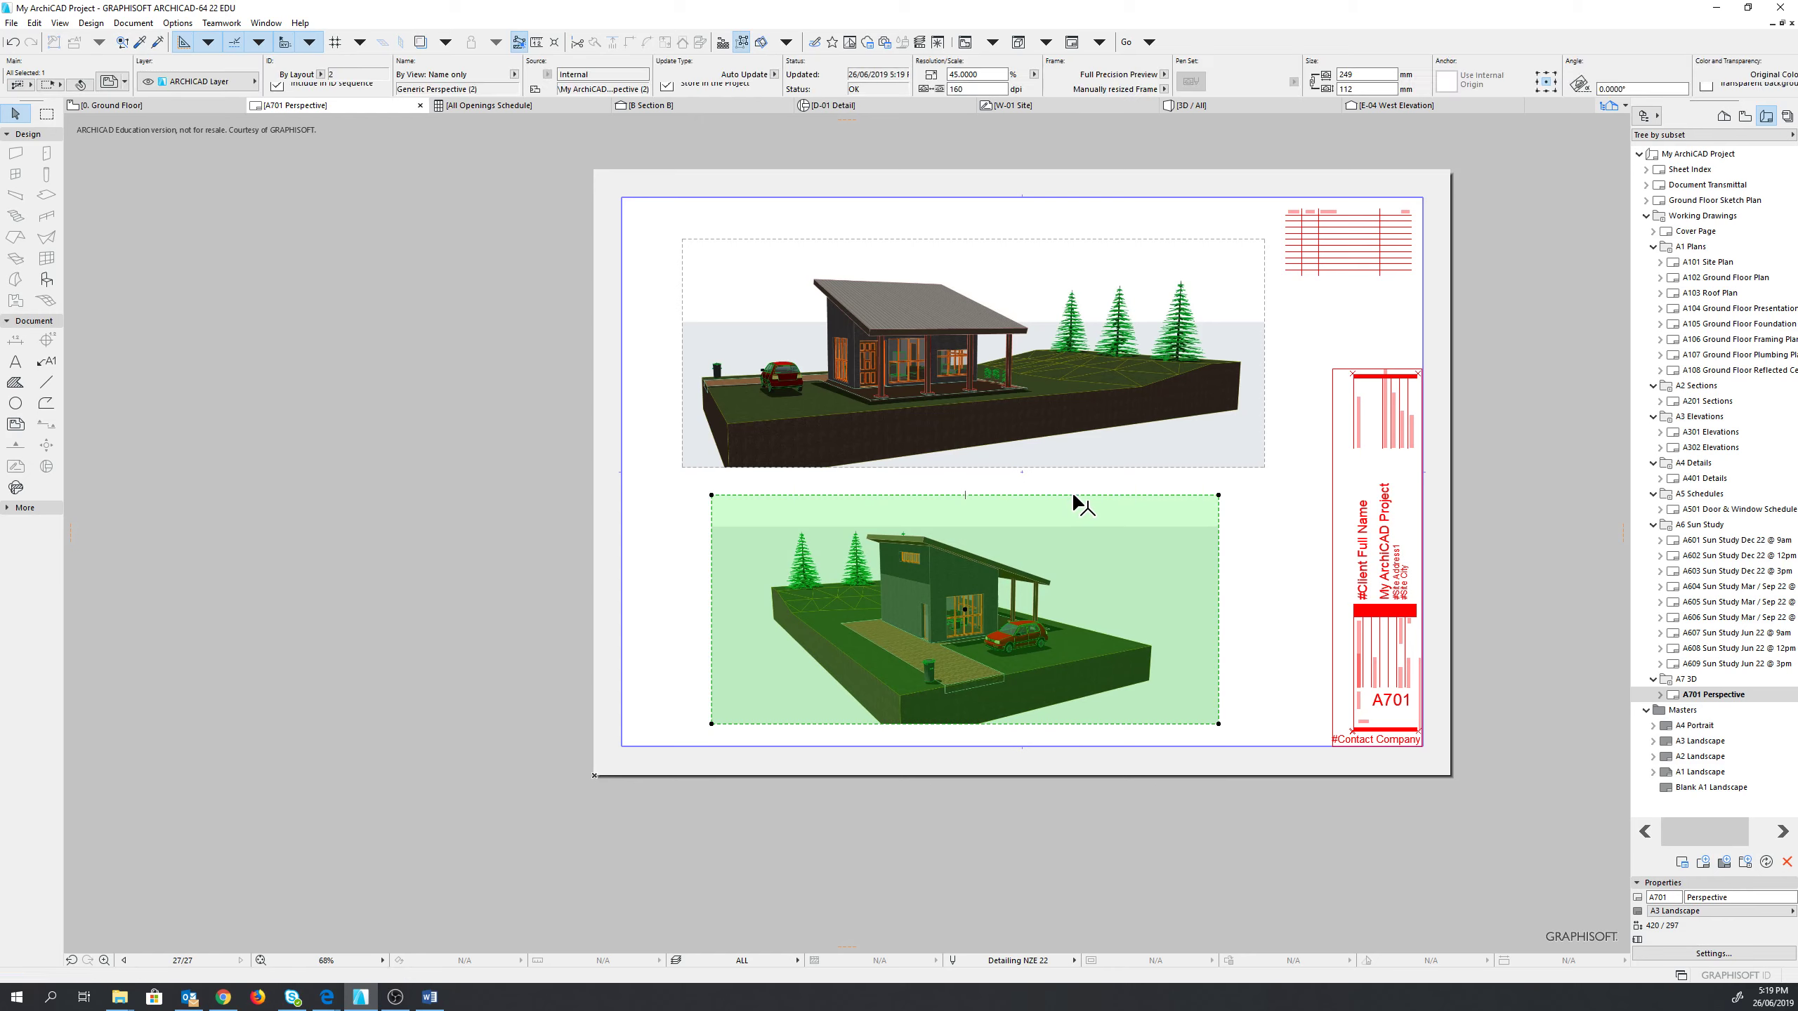
click(1070, 494)
click(1154, 583)
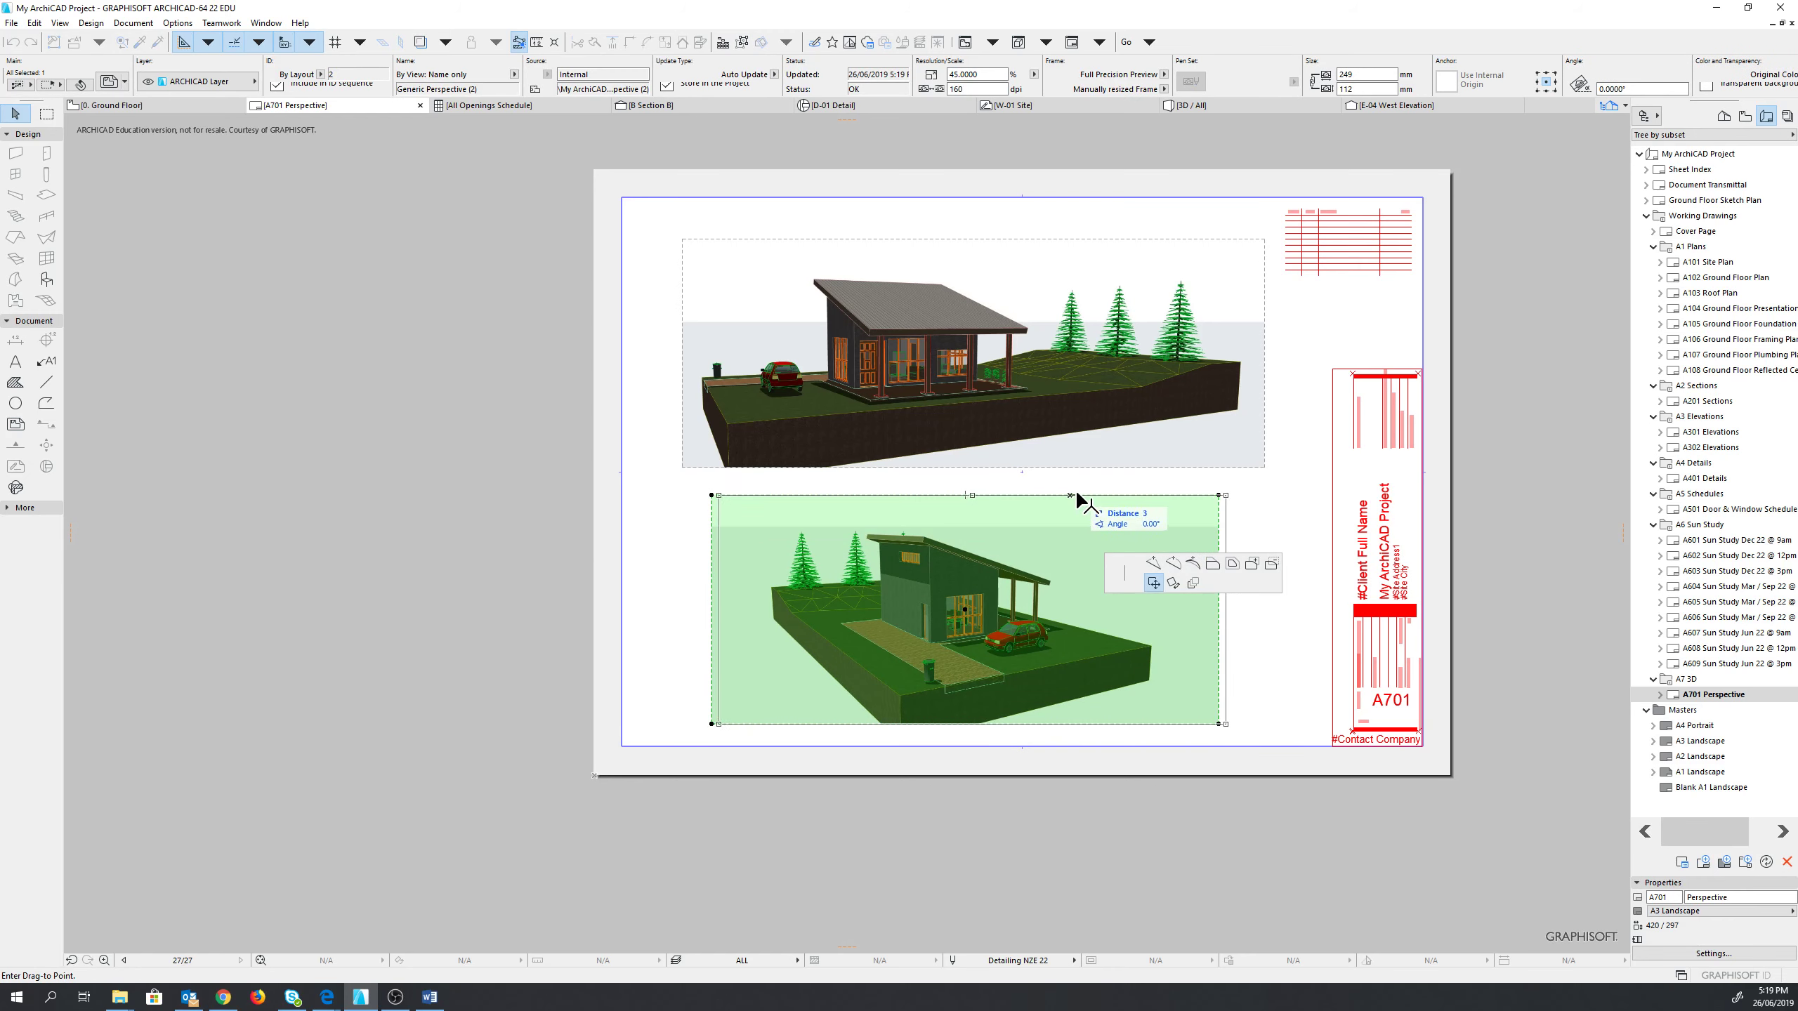
click(1080, 512)
click(1203, 855)
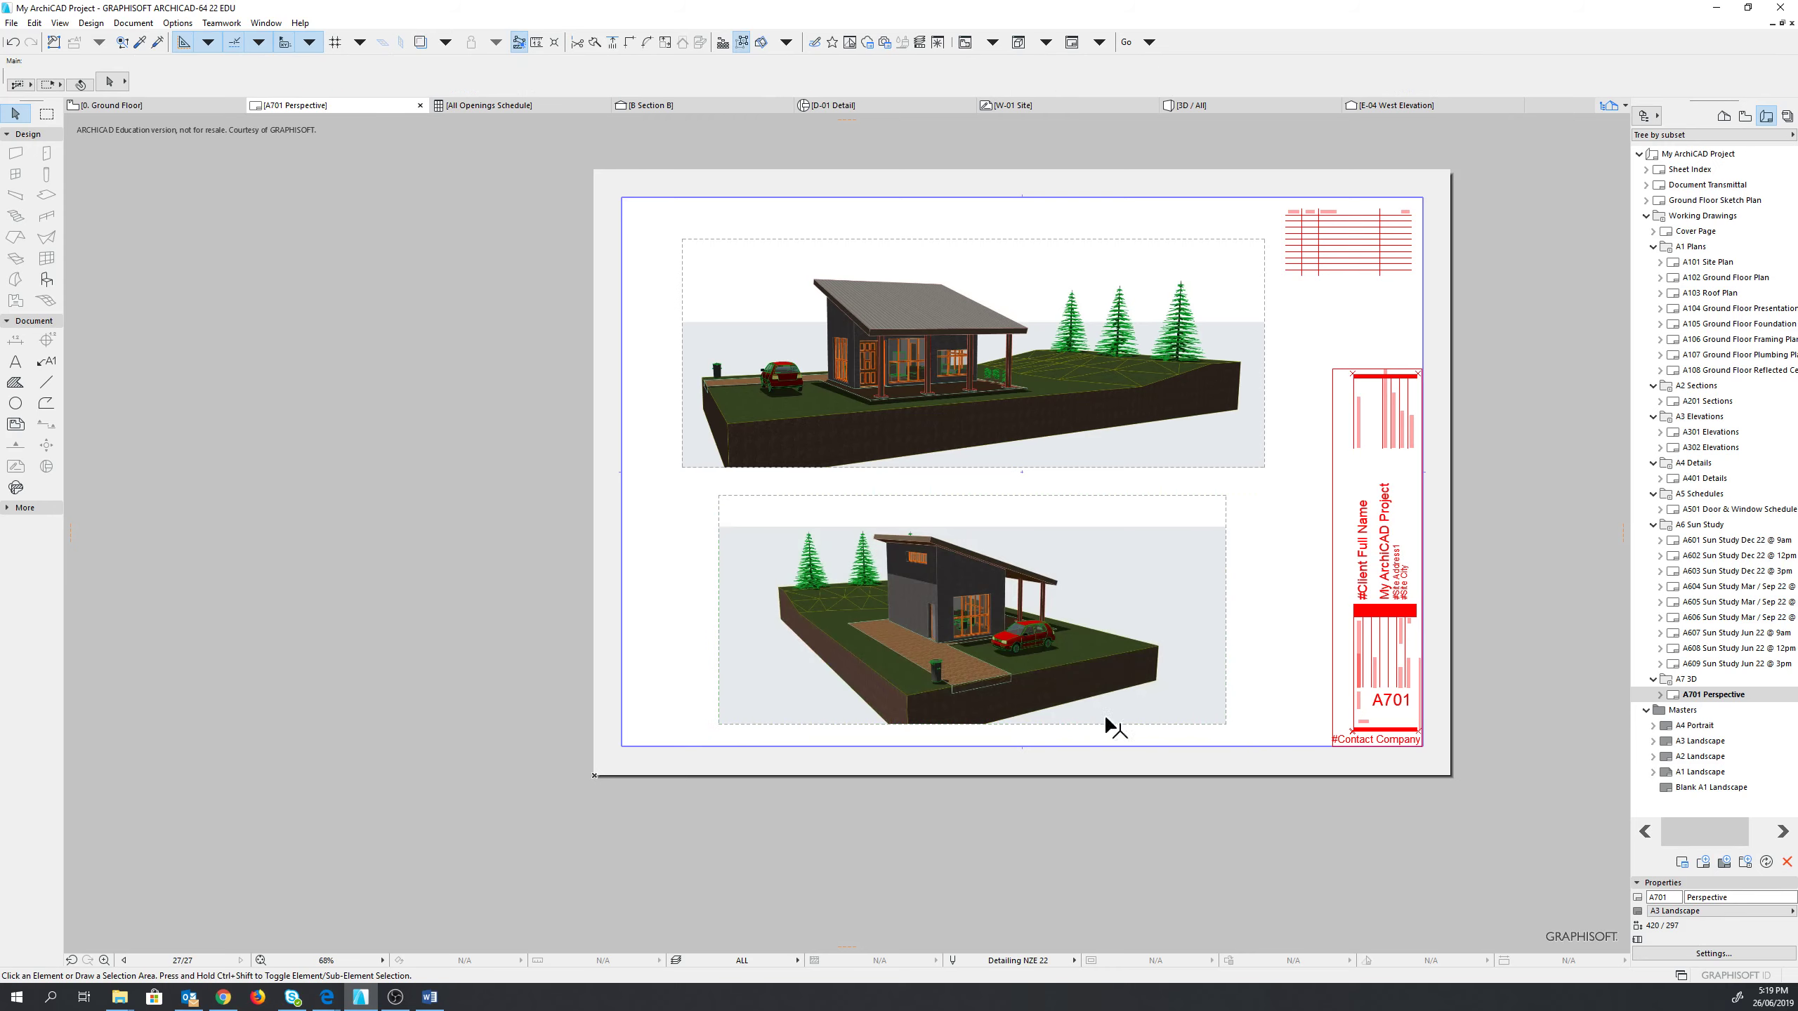
scroll(1104, 715, down, 2)
scroll(1032, 649, up, 3)
scroll(1032, 650, down, 3)
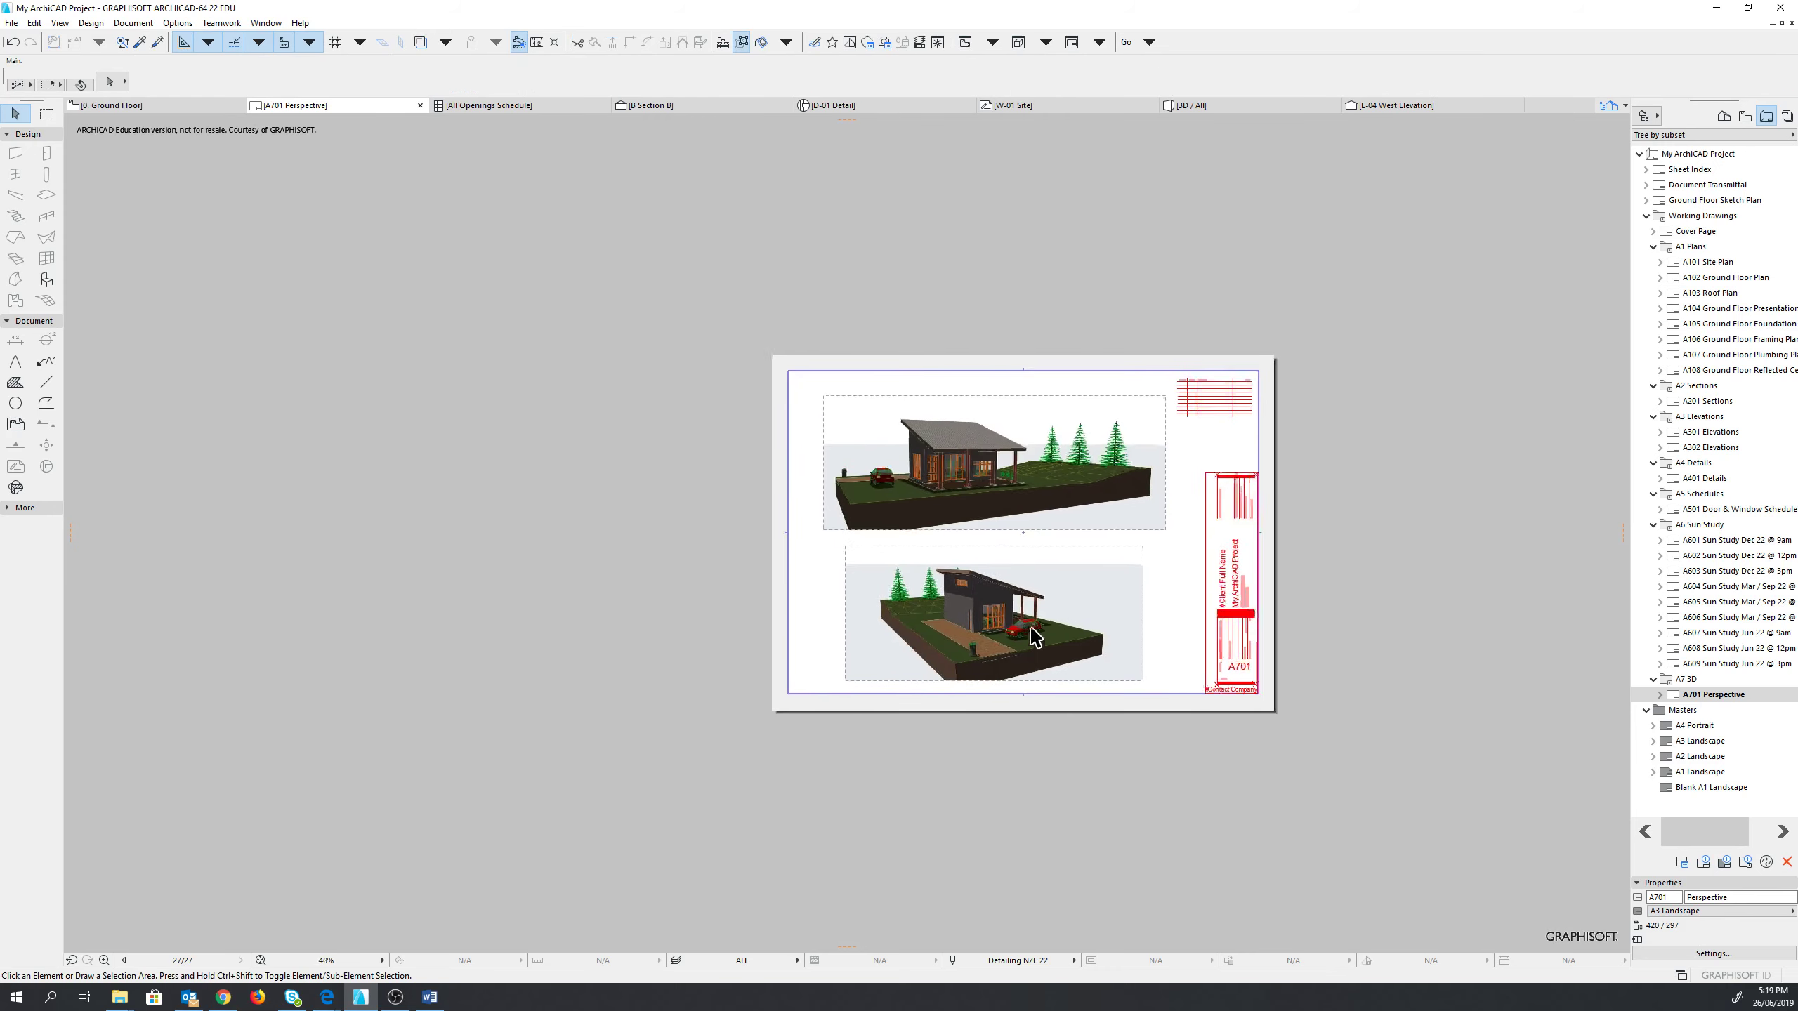
scroll(1054, 562, up, 1)
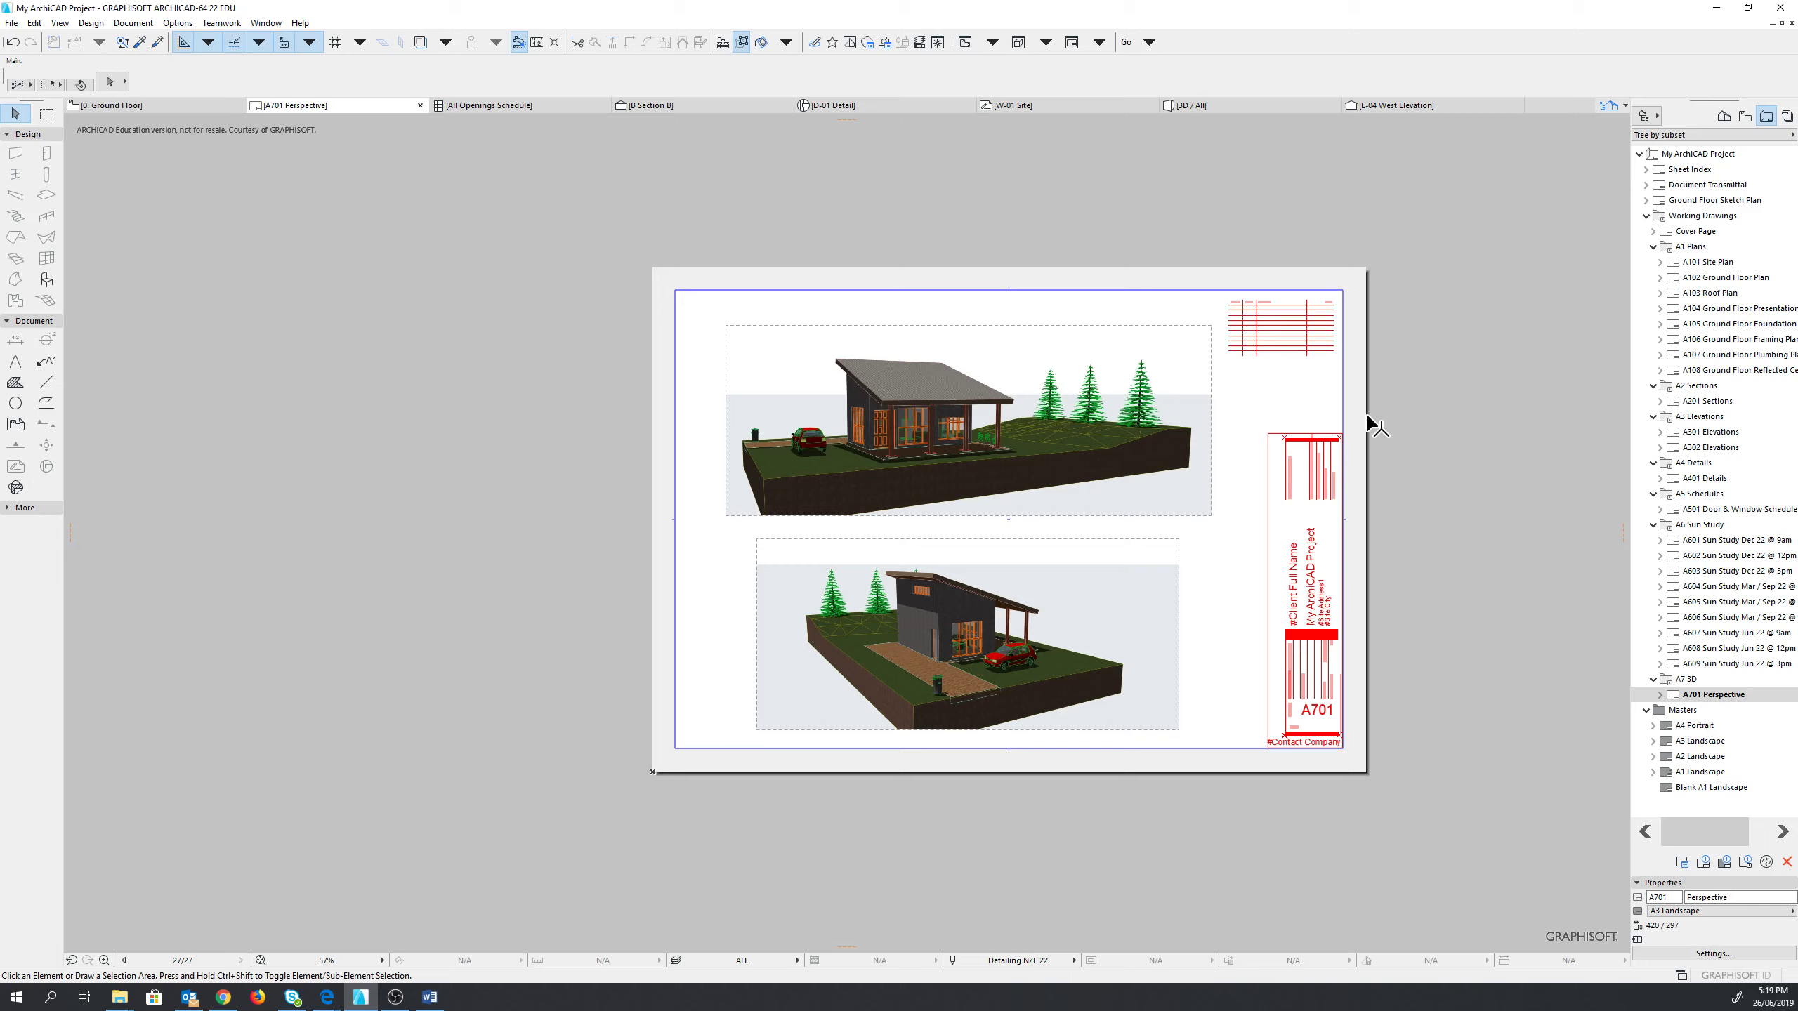
- Open layouts A501, A401, A302, A301, A201, A102 and A101 in turn, then pan the site plan
drag(1440, 462, 1466, 546)
double_click(1739, 509)
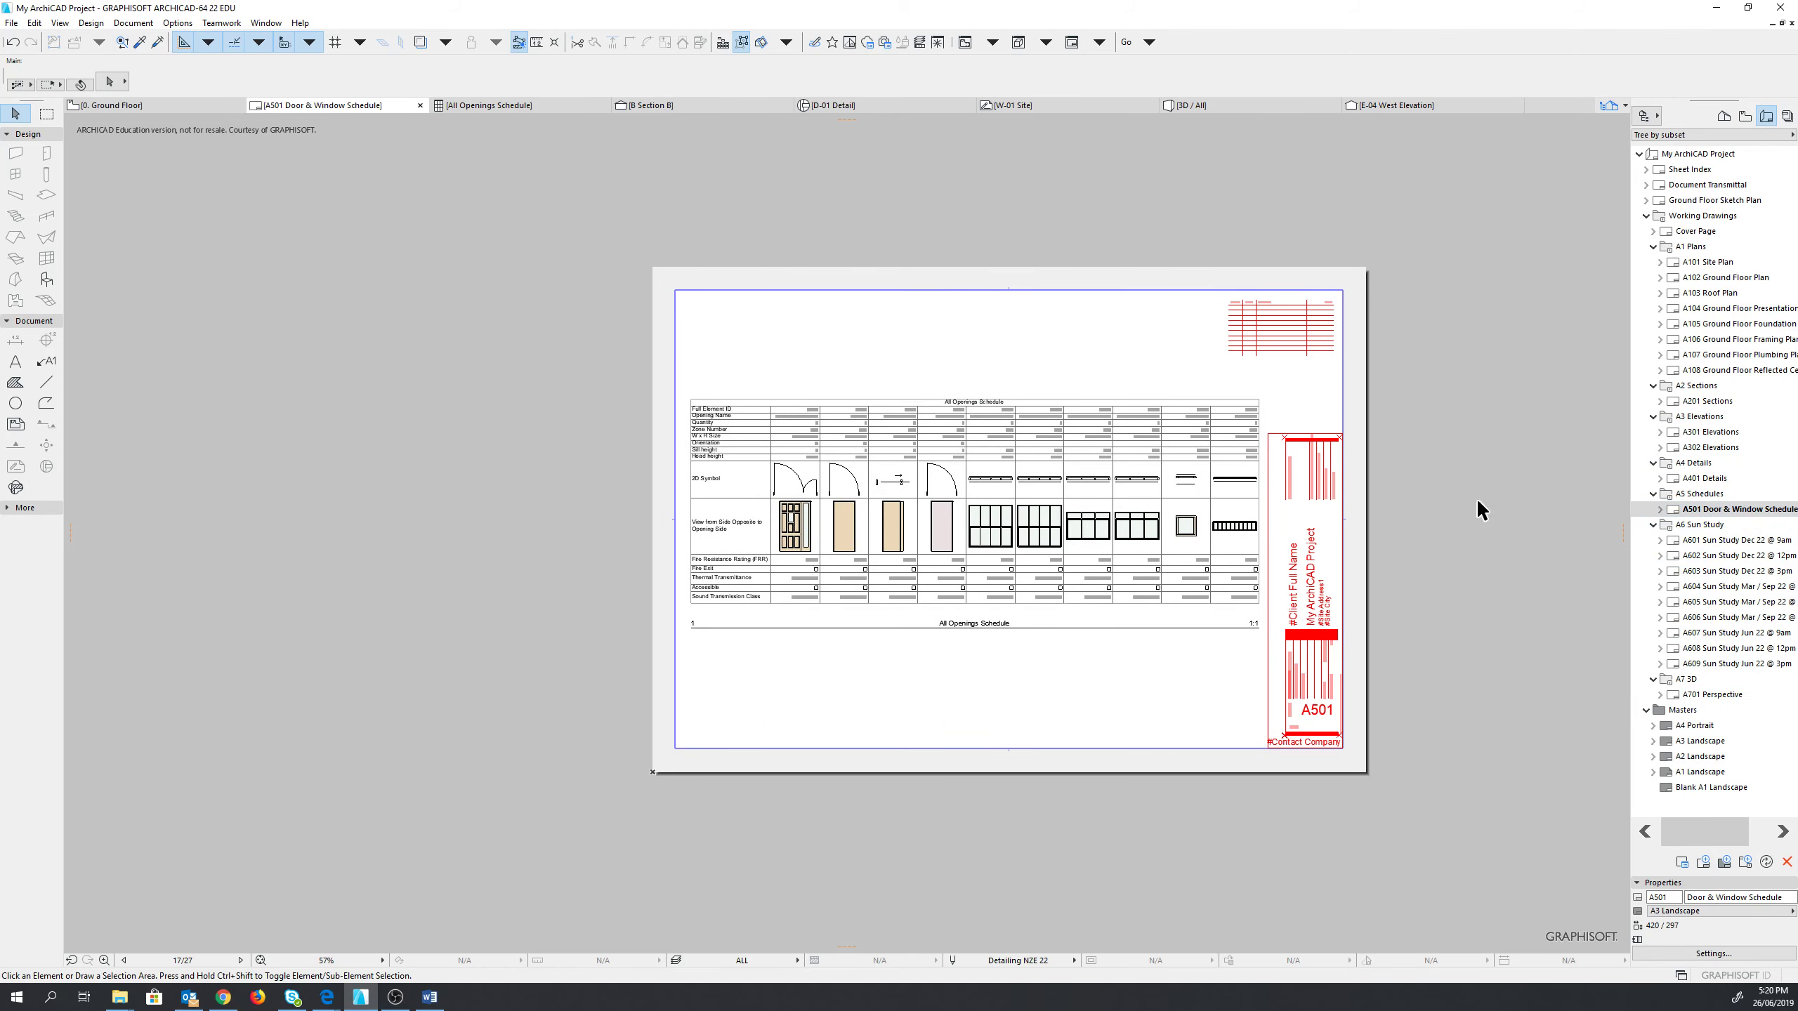
double_click(1706, 479)
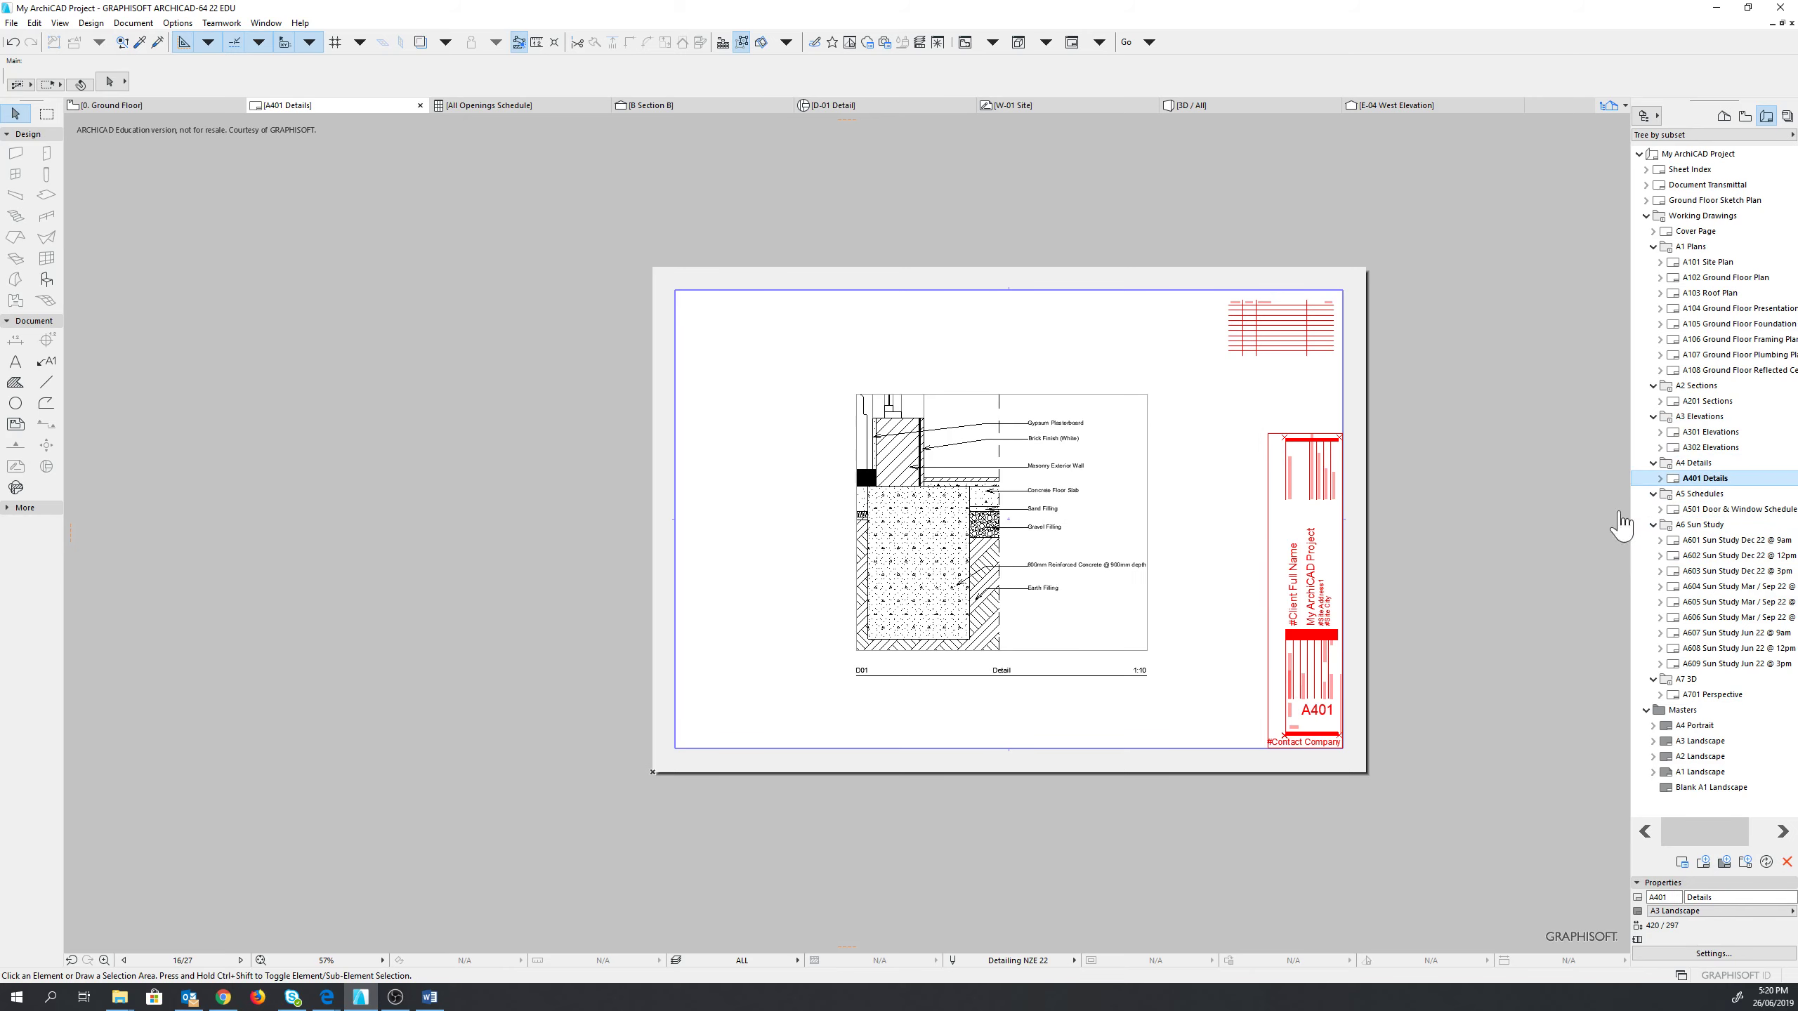
double_click(1711, 447)
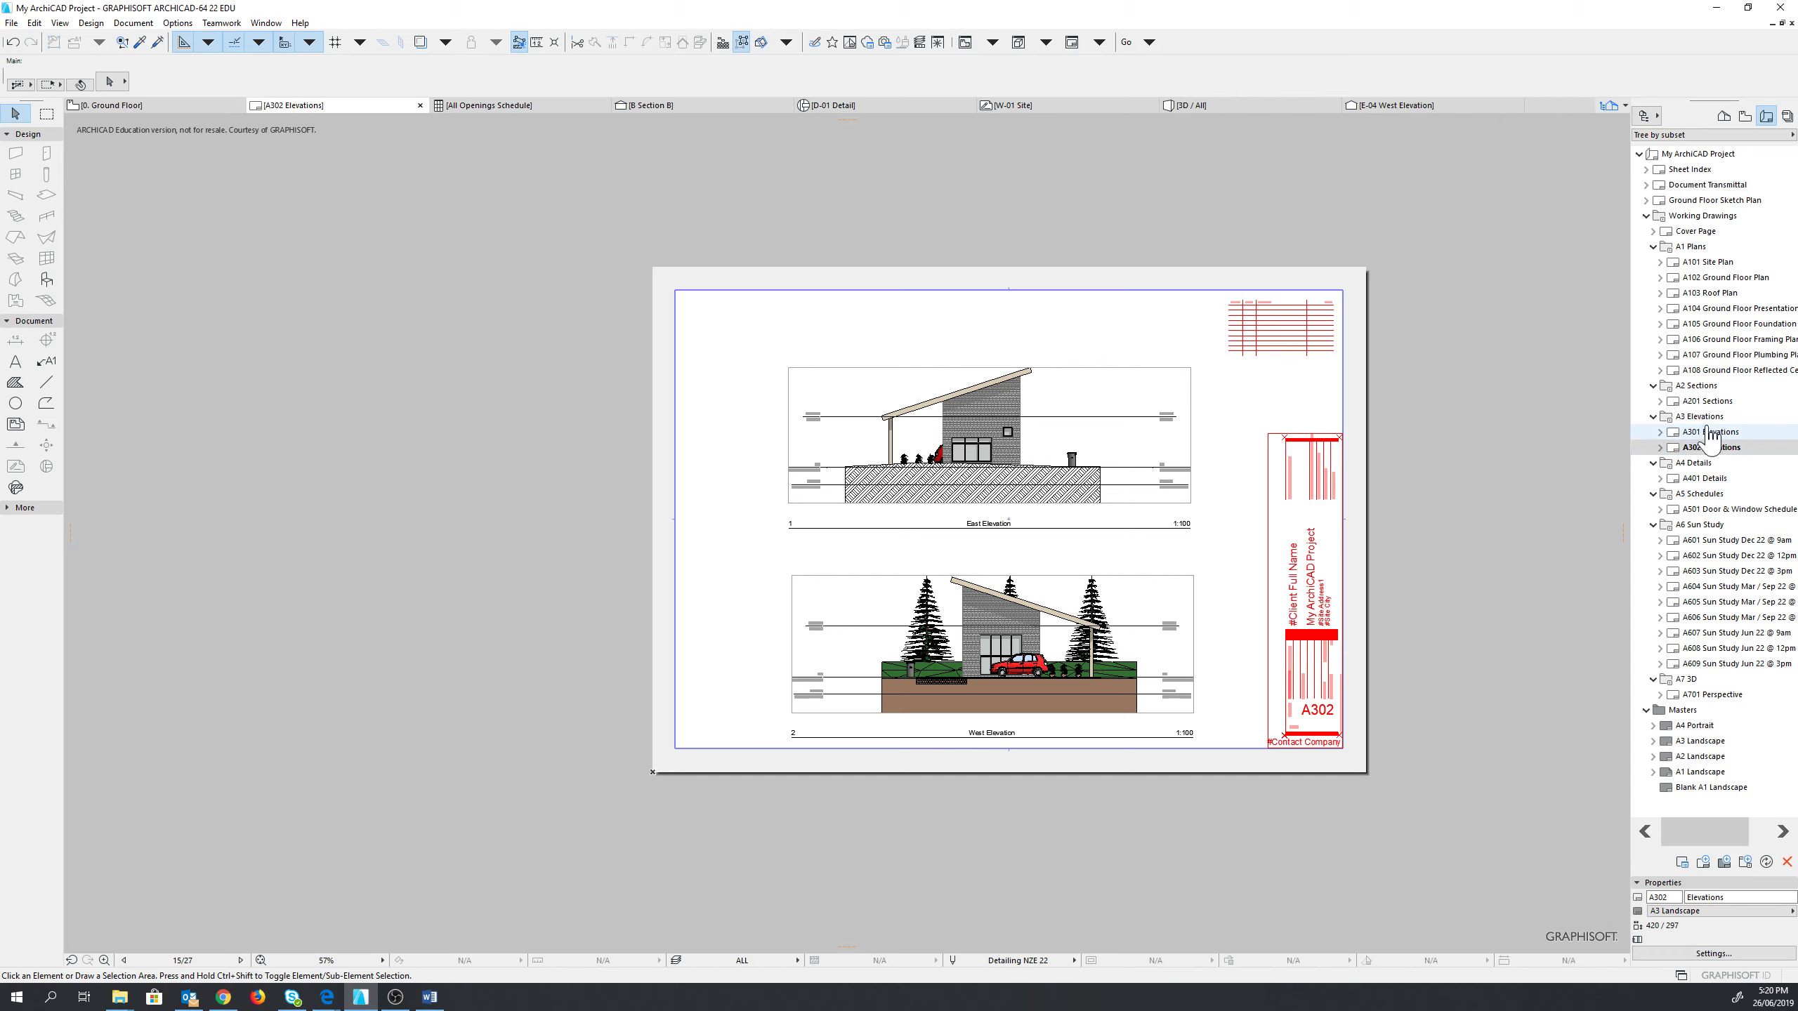
double_click(1717, 433)
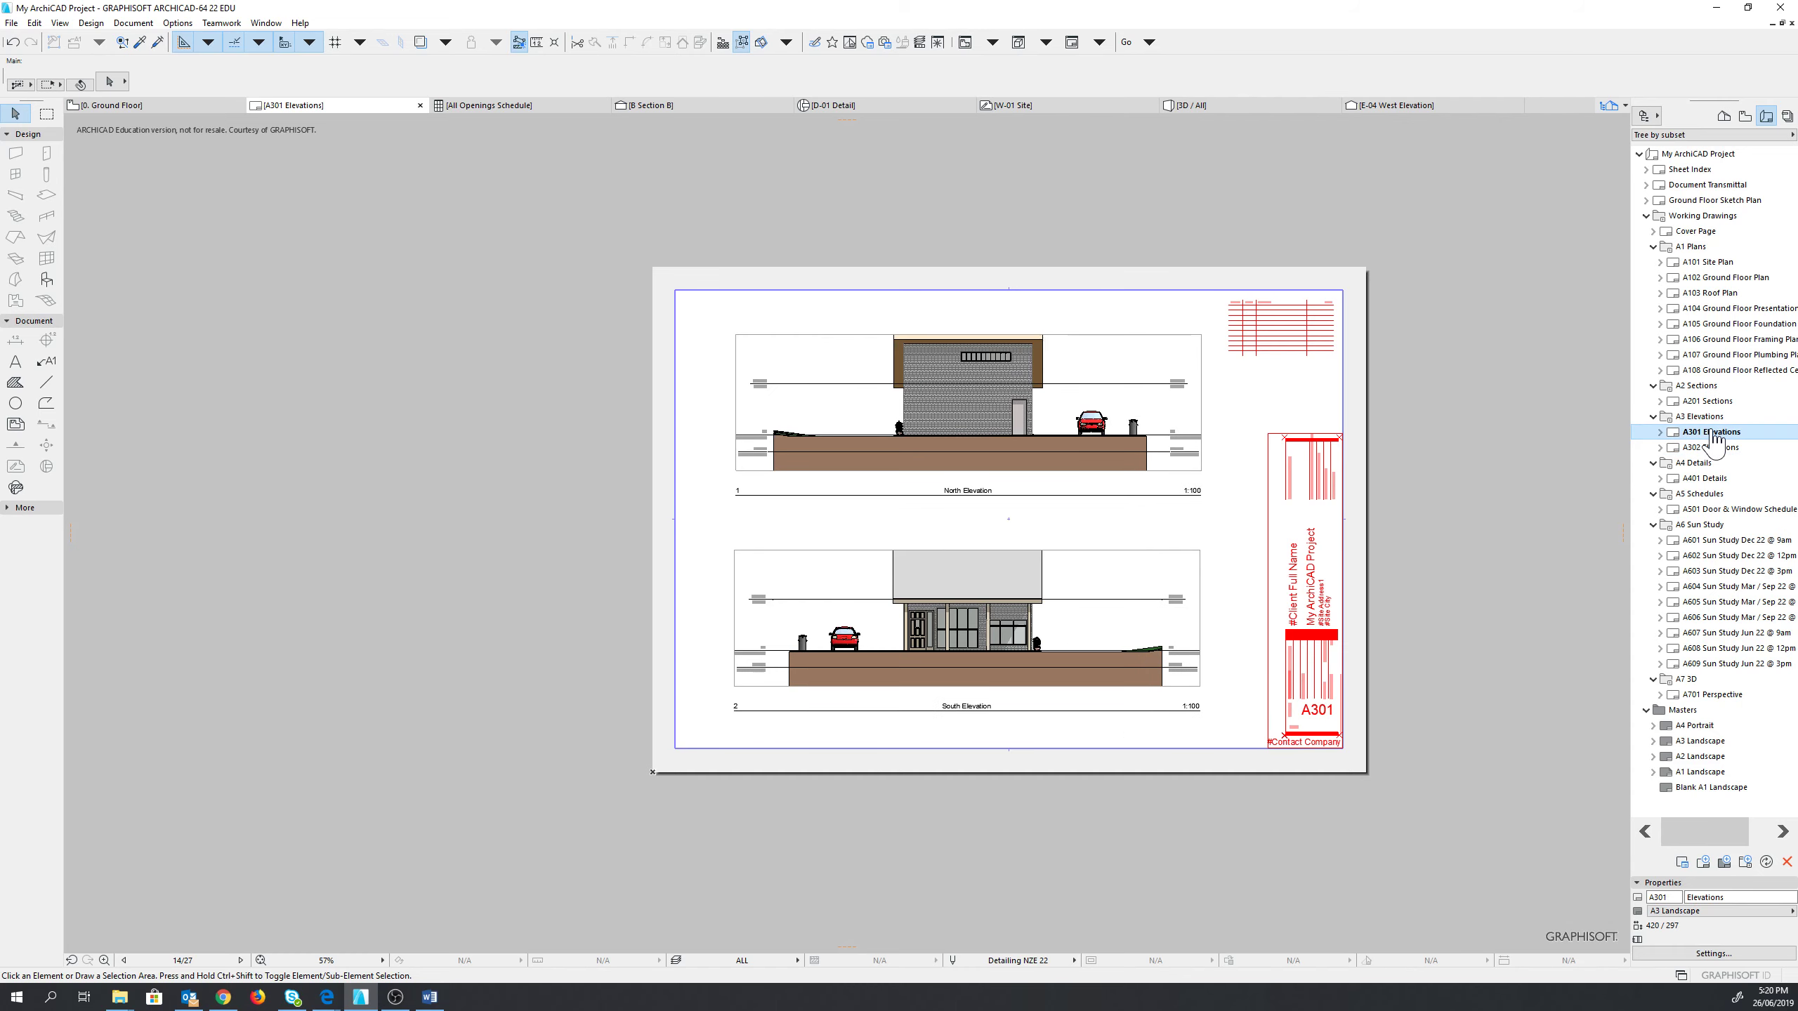
double_click(1708, 402)
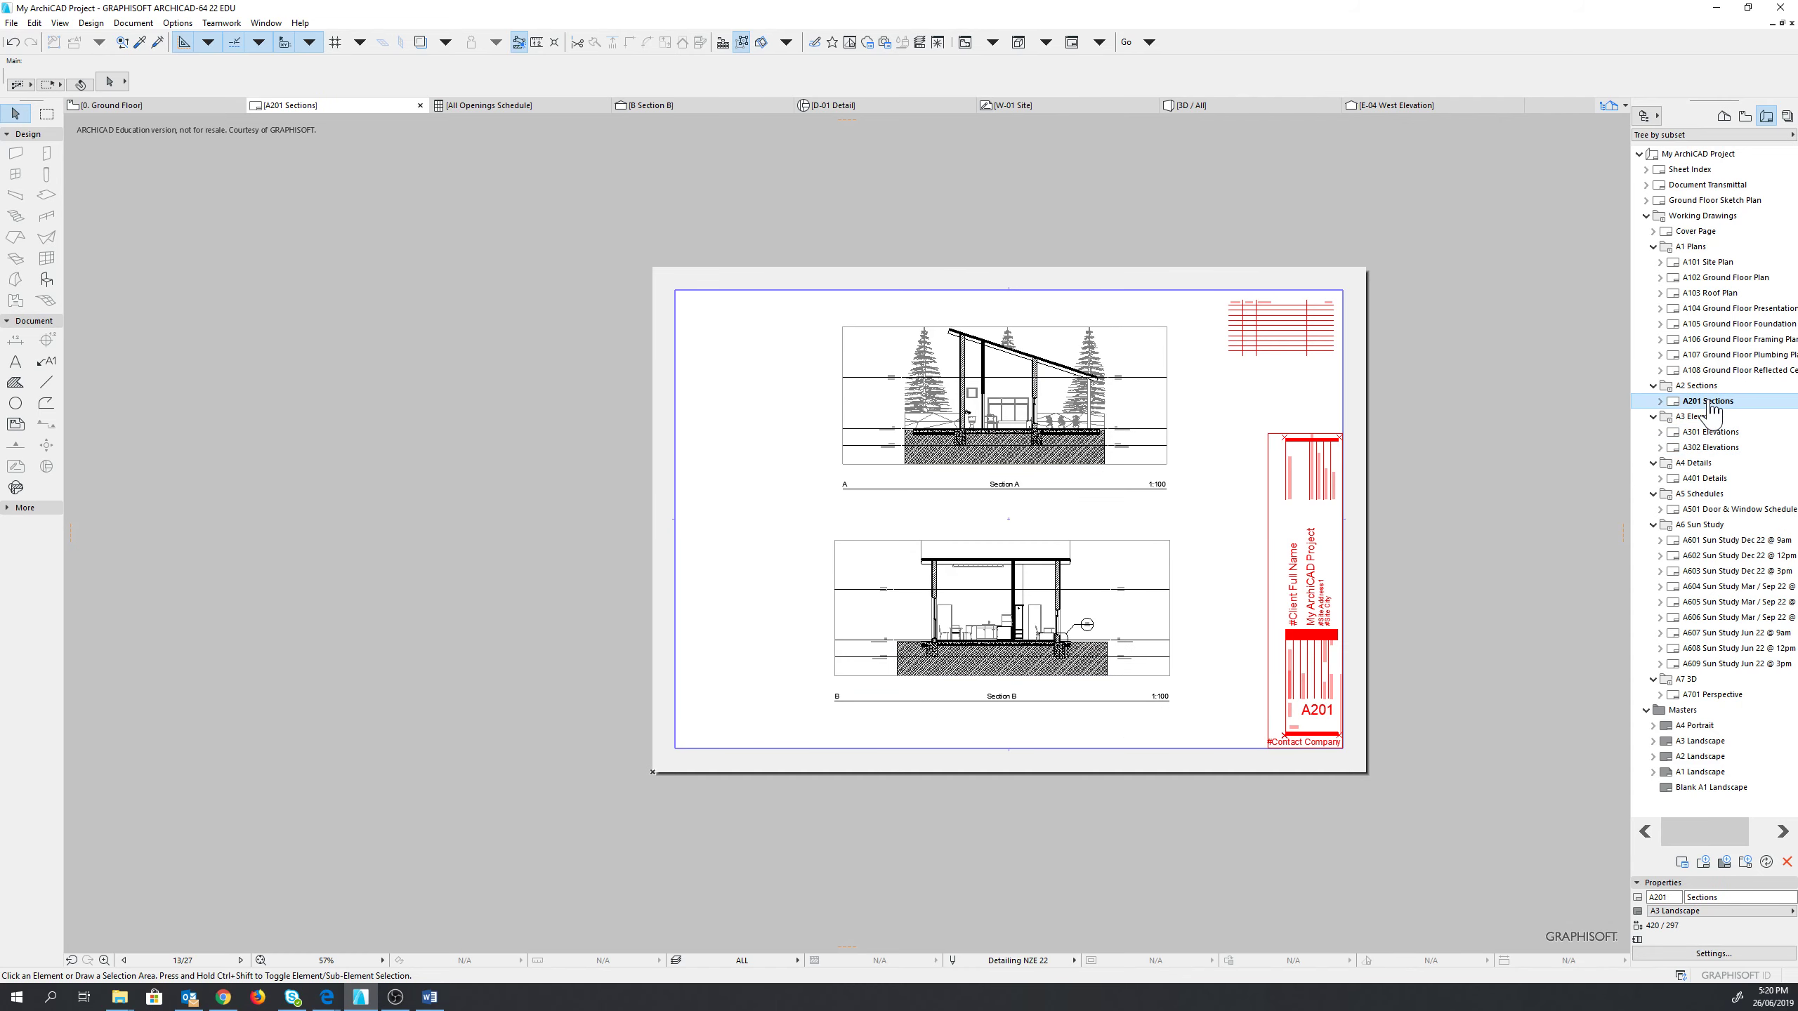
double_click(1725, 277)
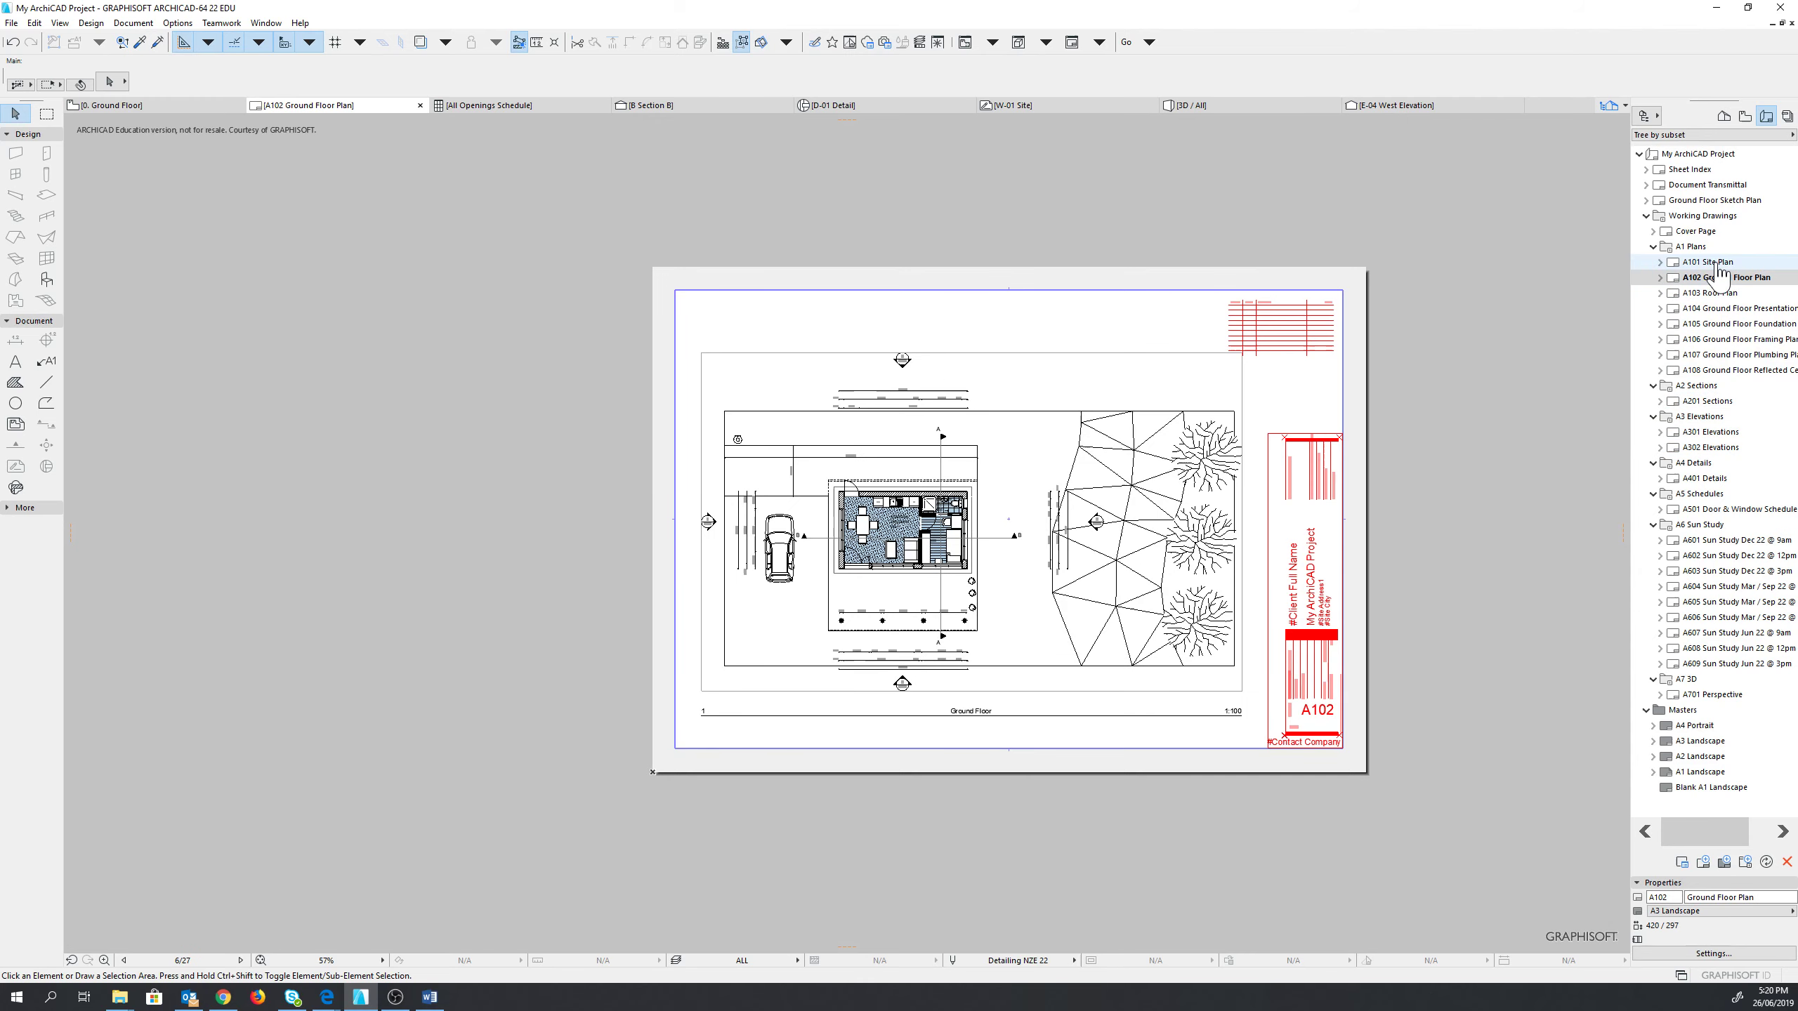
double_click(1709, 263)
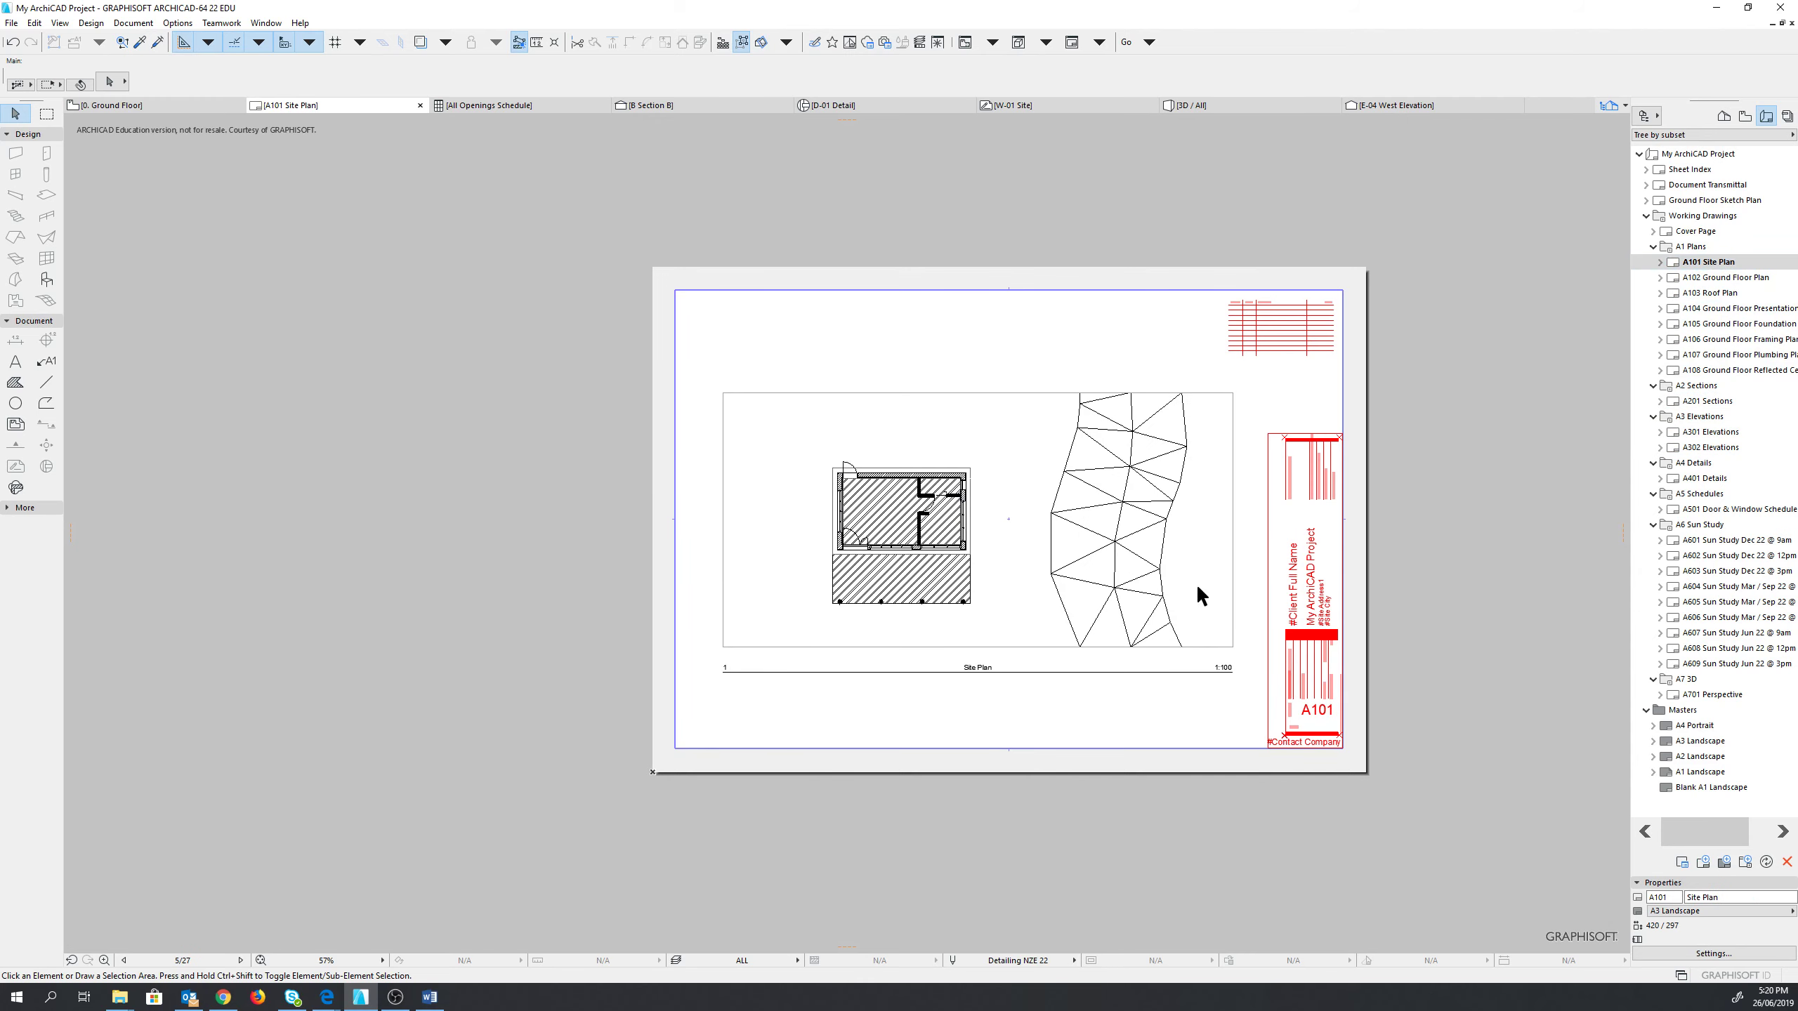
middle_drag(1197, 583, 1278, 639)
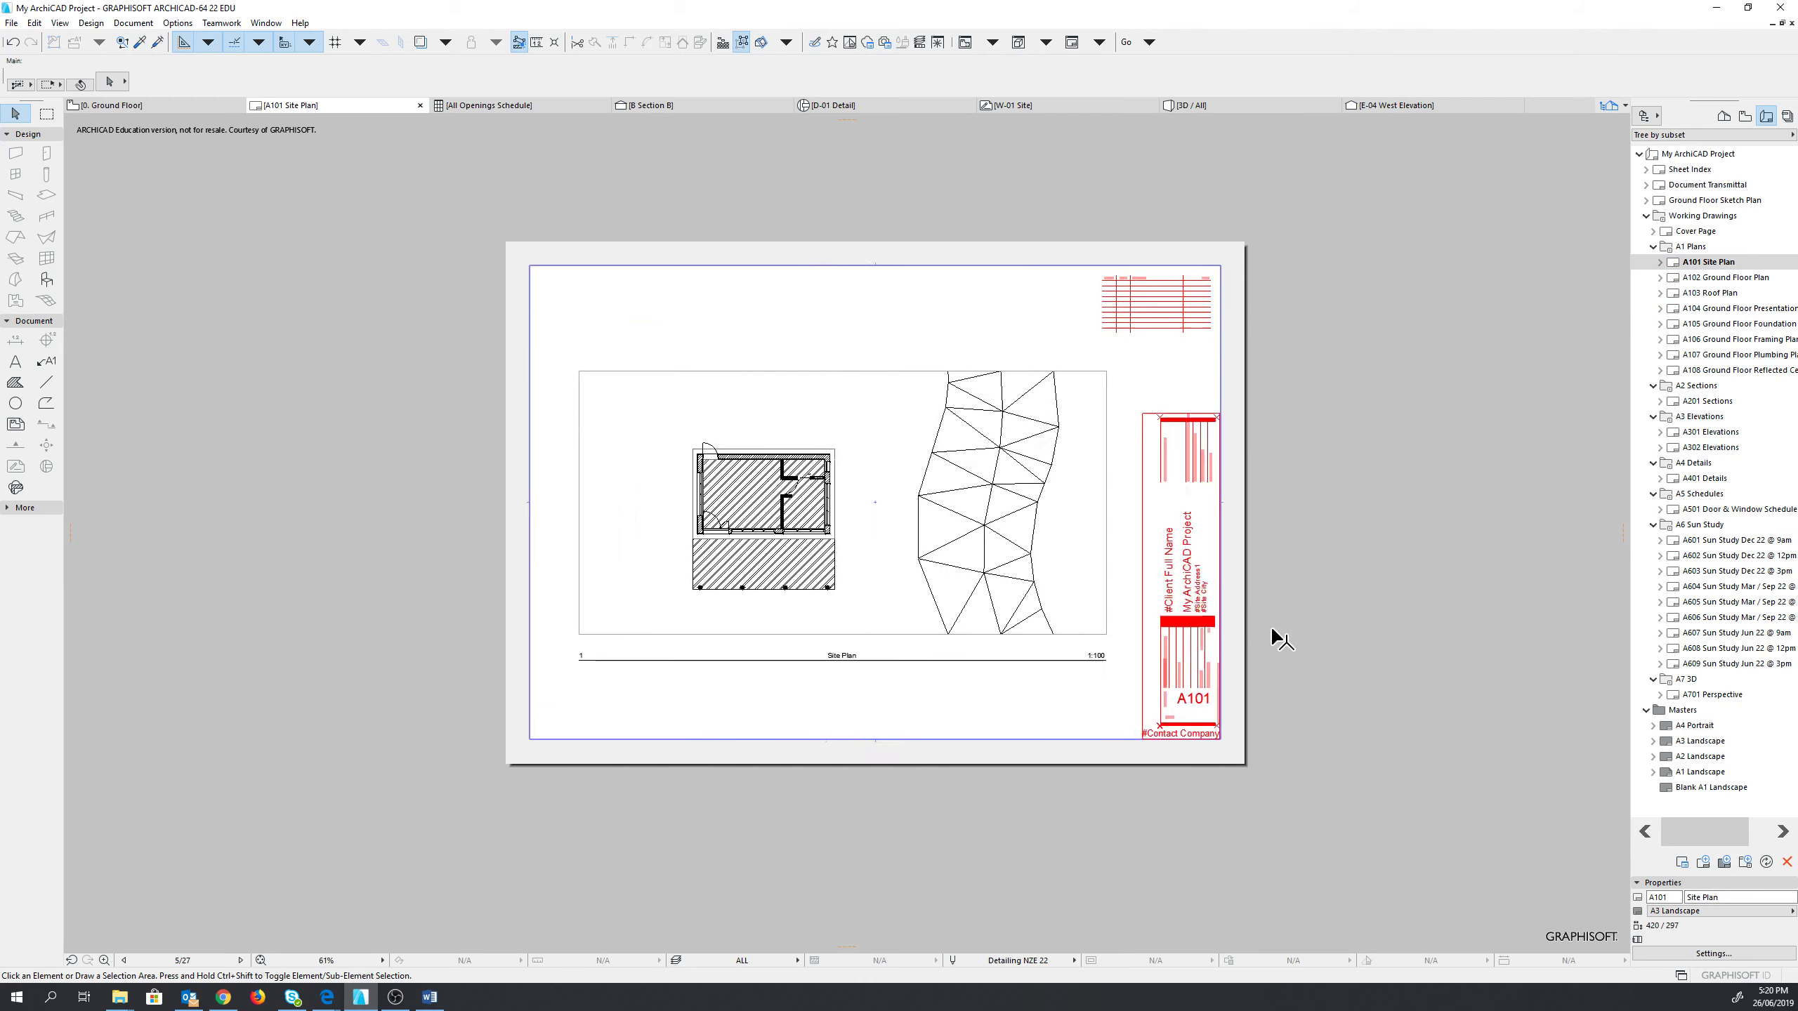
scroll(1279, 640, up, 1)
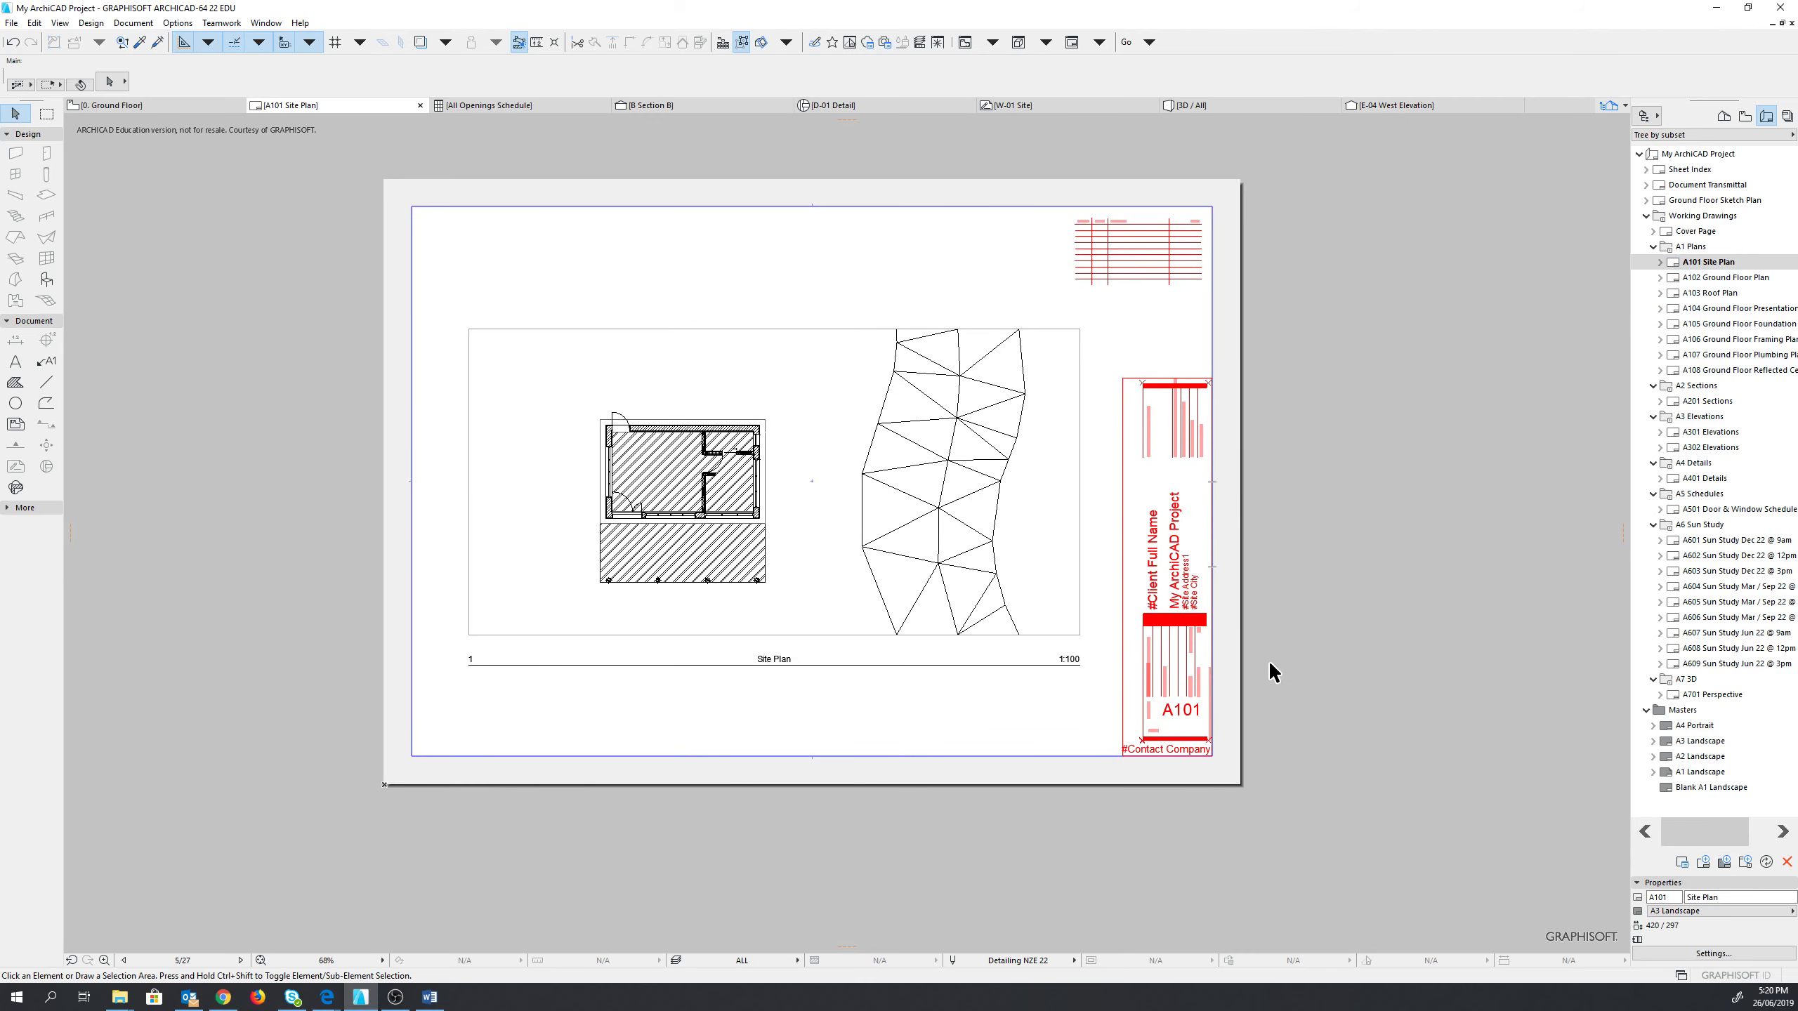